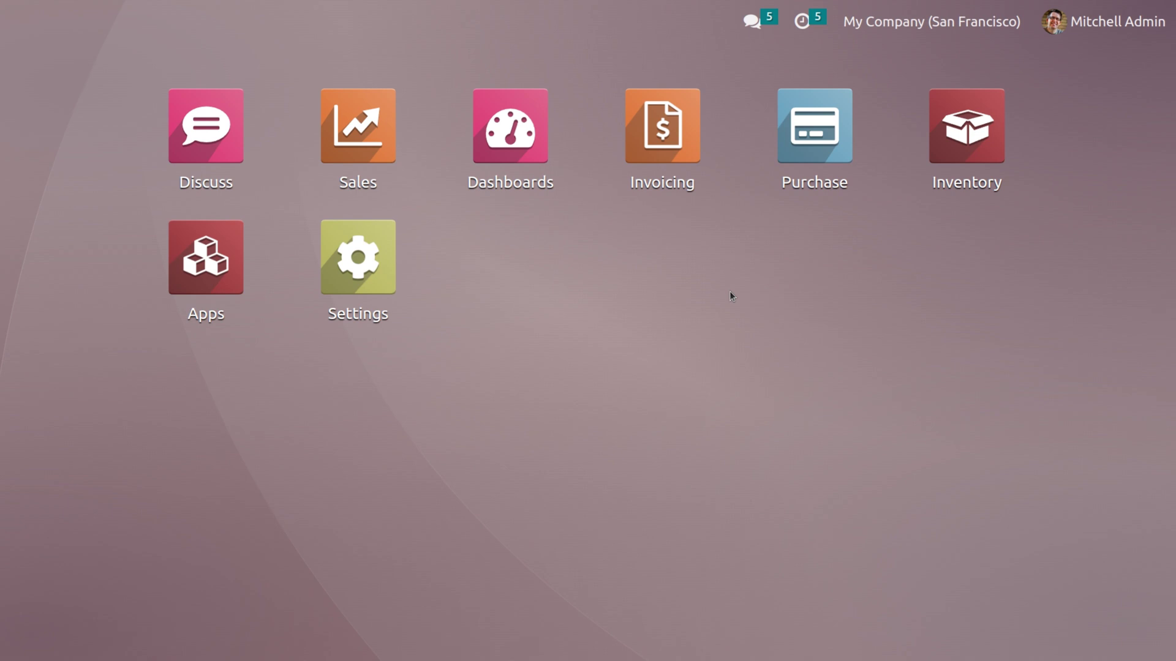
# - Start a new product category in the Inventory configuration and name it Lamp
pyautogui.click(938, 166)
pyautogui.click(563, 23)
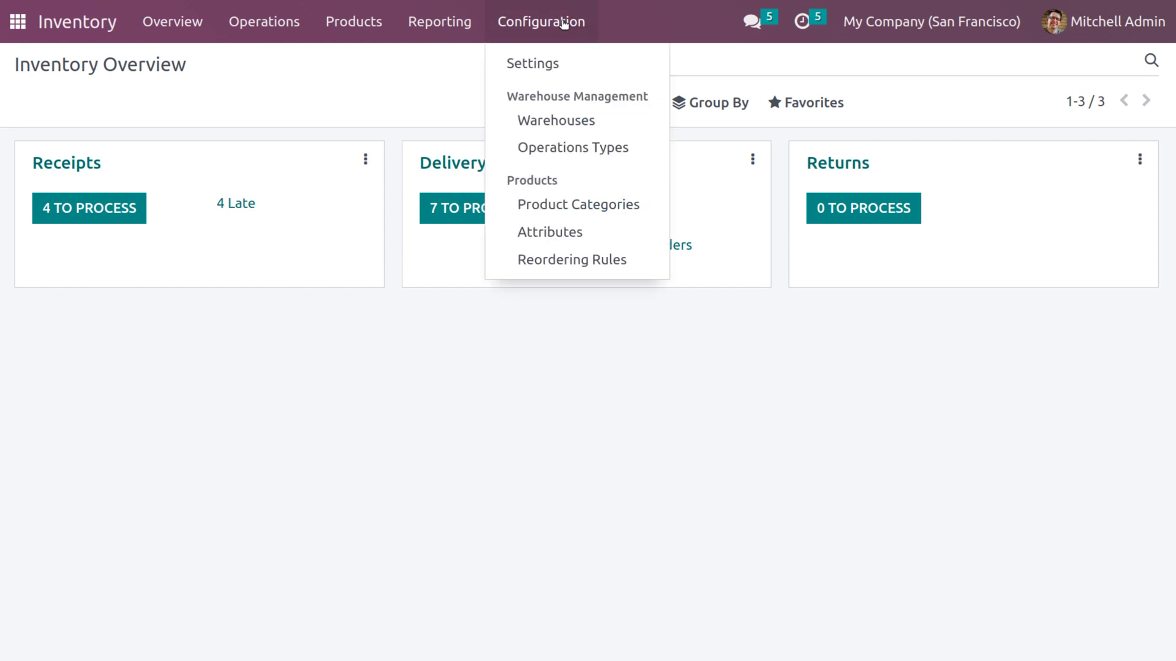
pyautogui.click(579, 204)
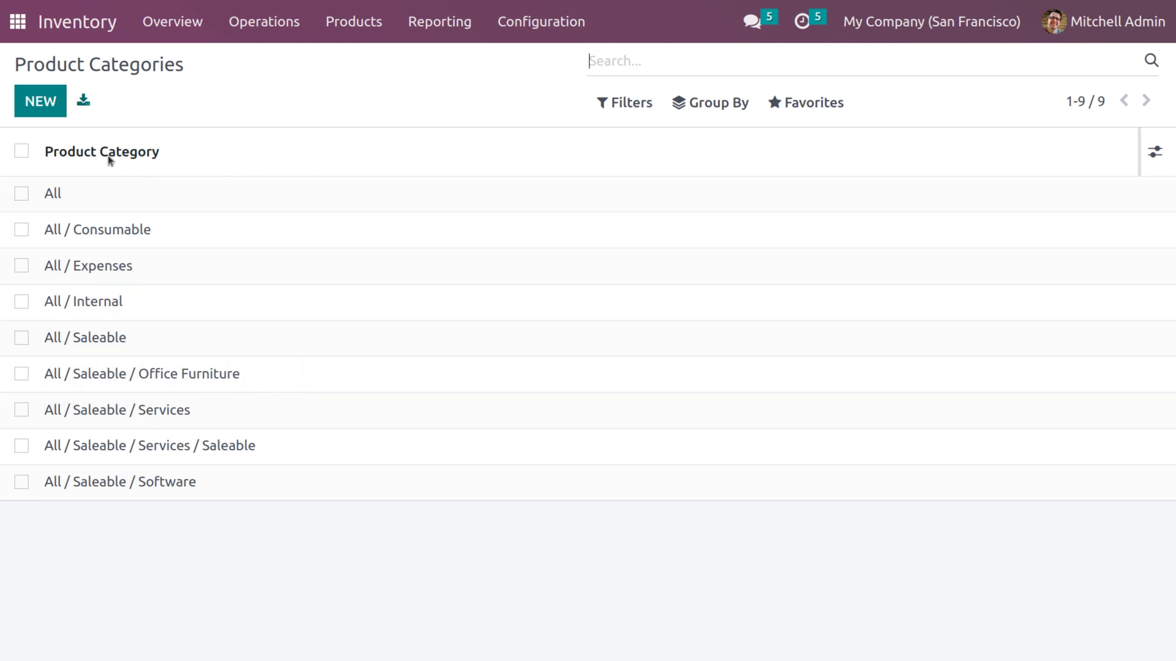
pyautogui.click(49, 115)
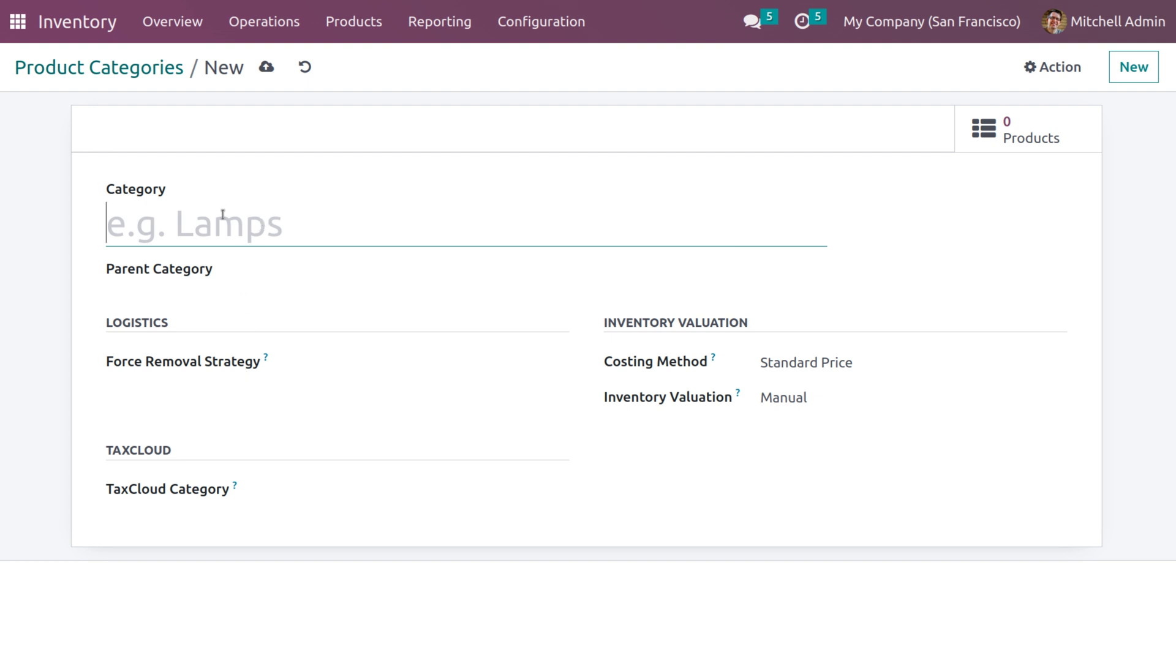
pyautogui.write('[')
pyautogui.press('BackSpace')
pyautogui.write('La')
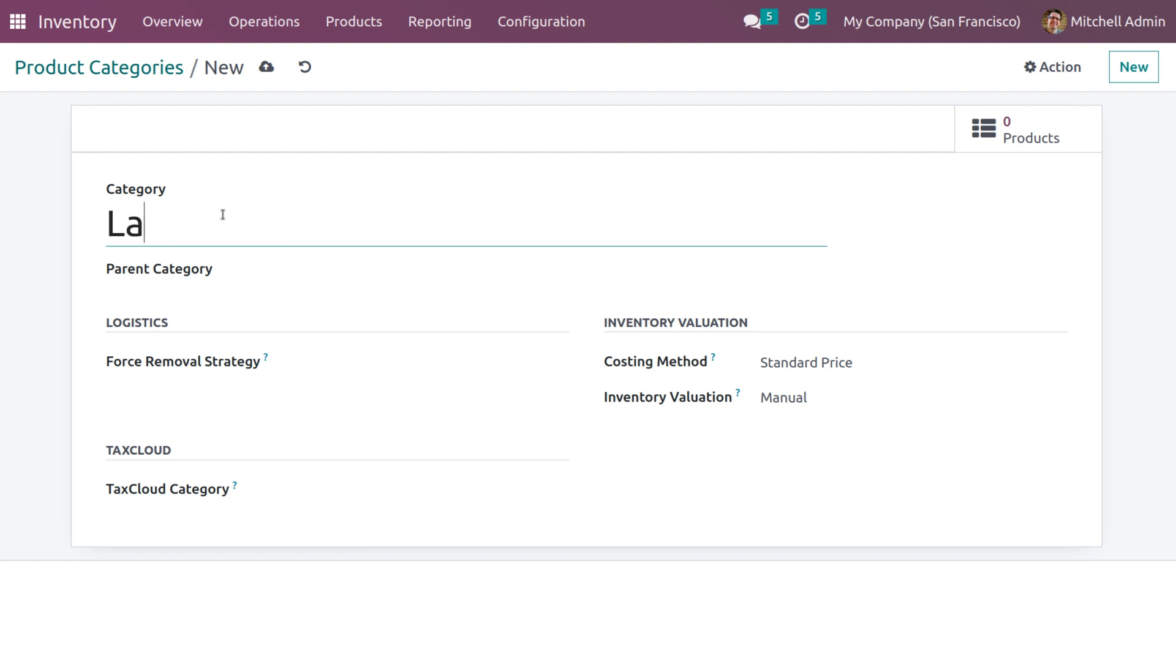
pyautogui.write('mp')
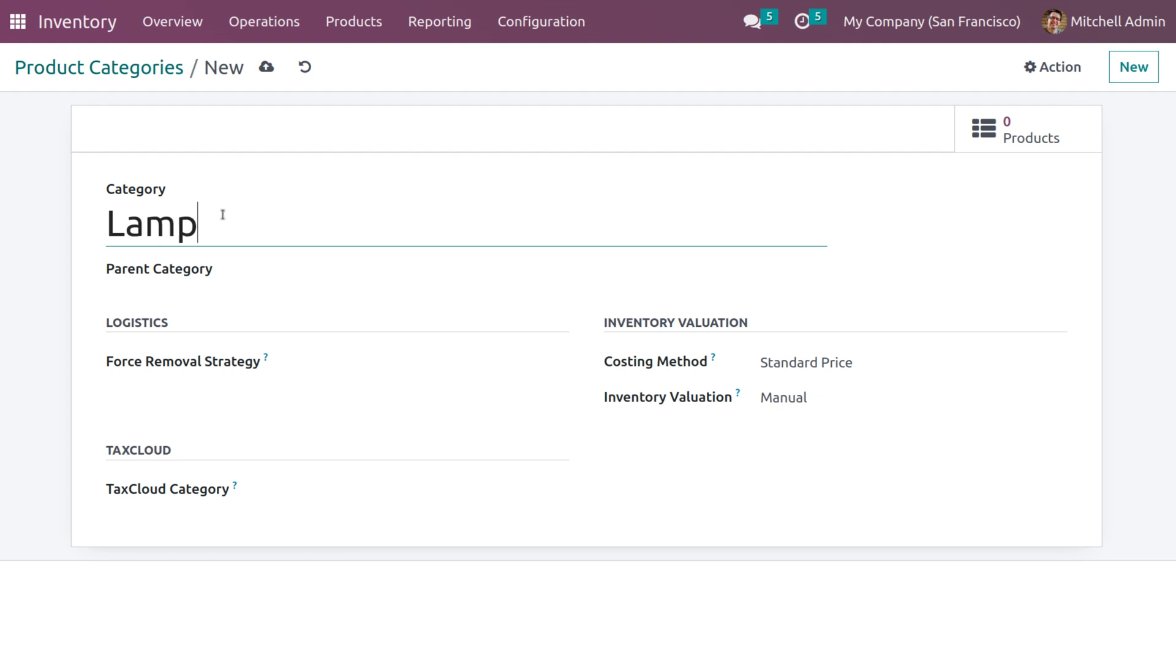
# - Set the category's parent to All, keep Standard Price as the costing method and save the category
pyautogui.click(279, 273)
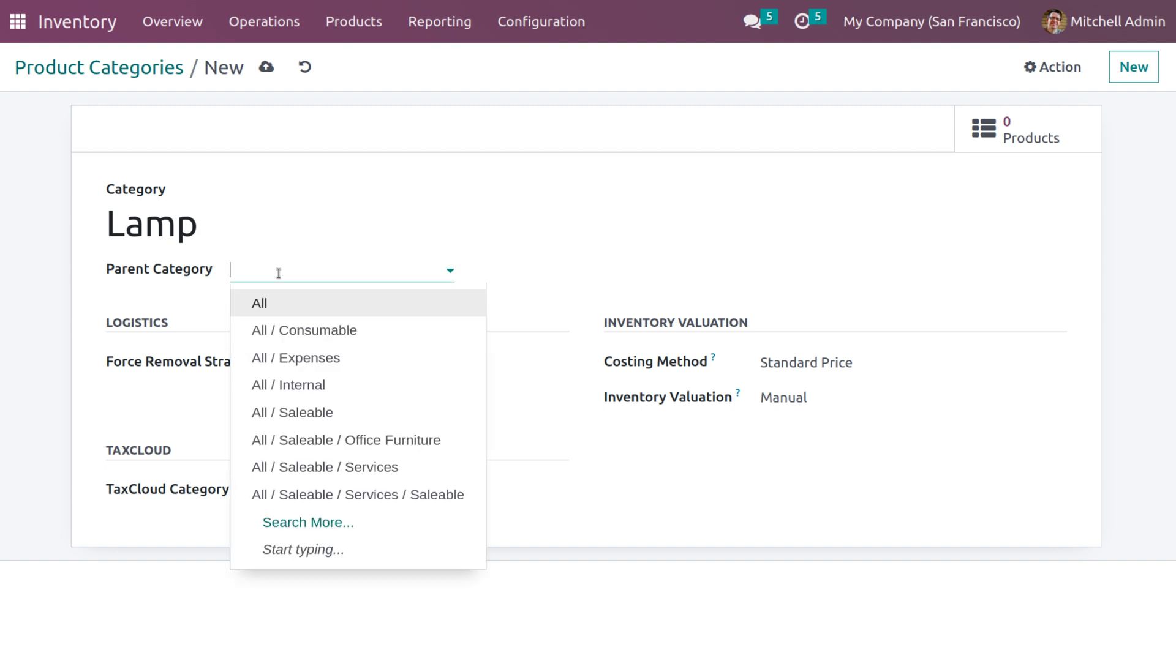
pyautogui.click(276, 307)
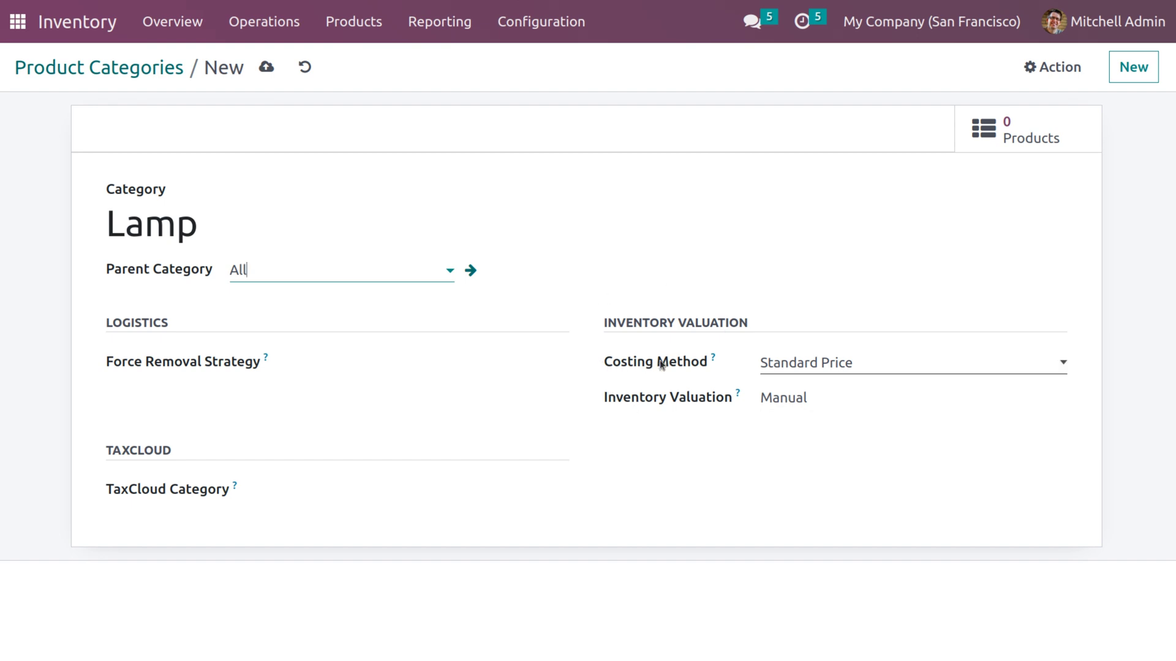
pyautogui.click(786, 371)
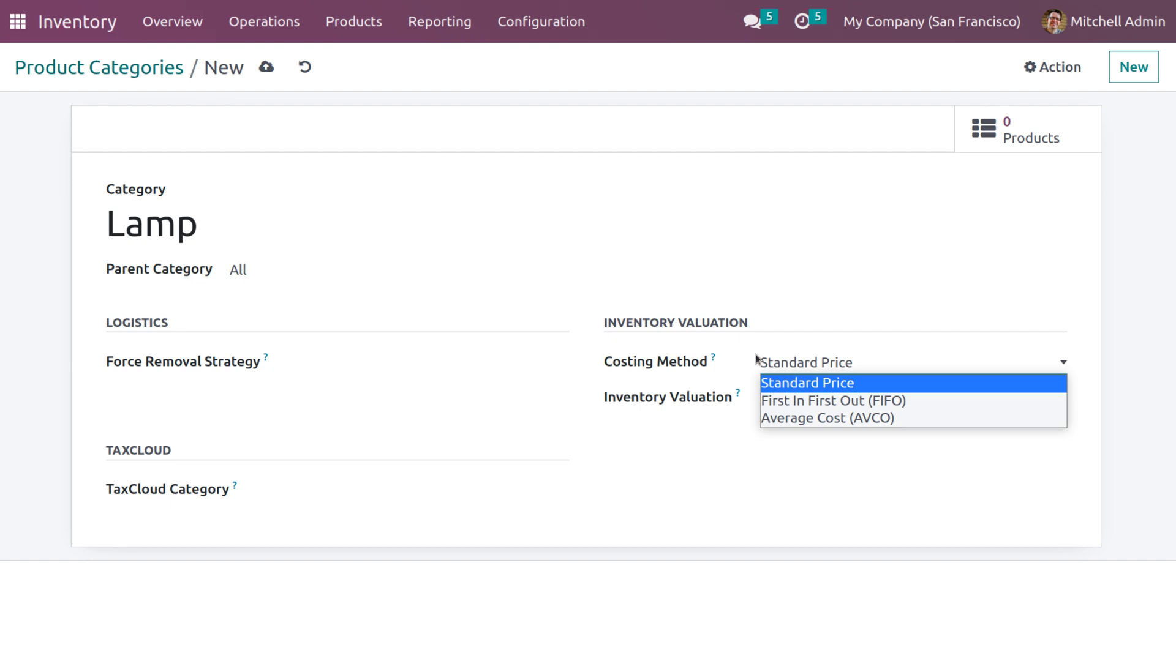
pyautogui.click(799, 364)
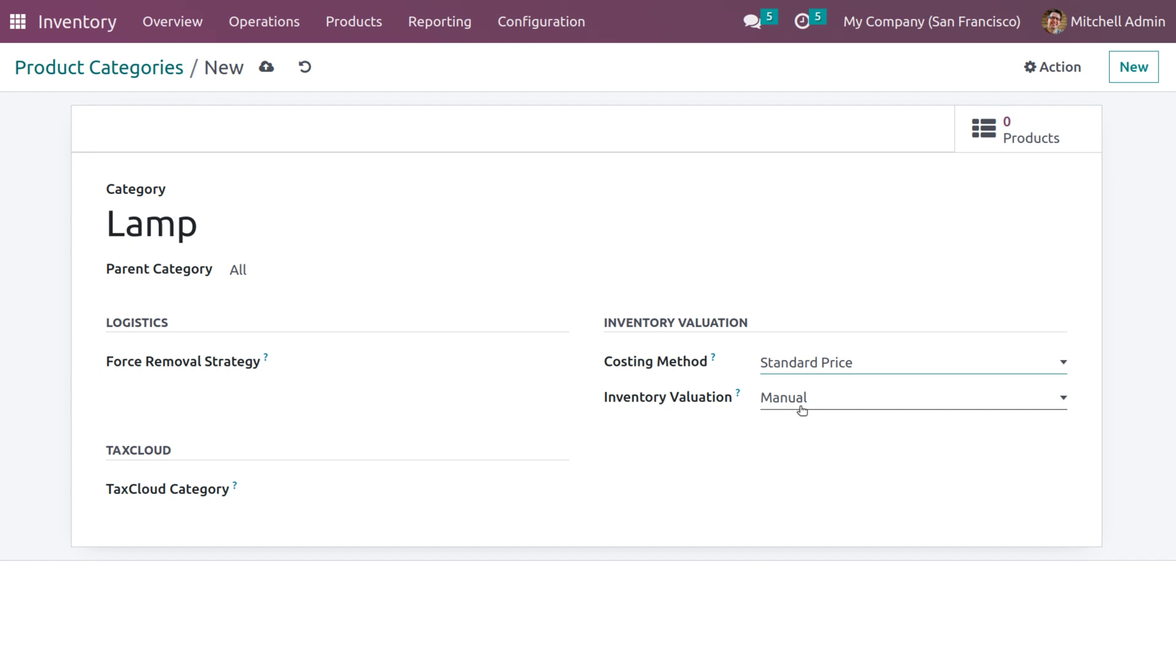
pyautogui.click(267, 68)
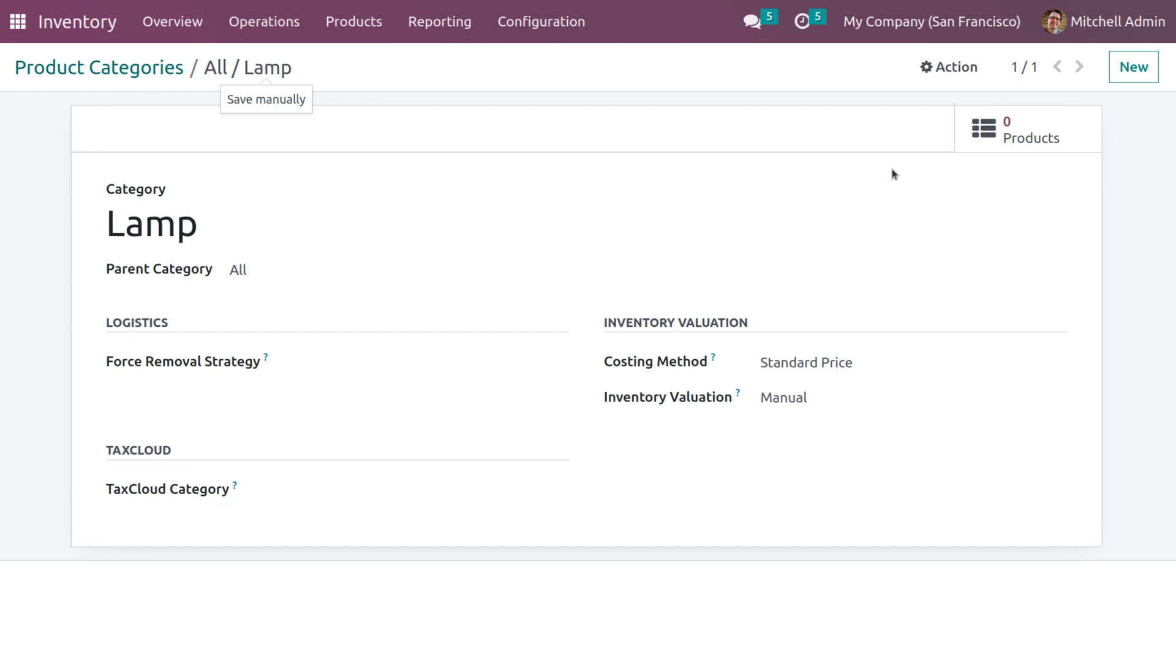
# - Start a new product from the Lamp category's product list, mark it as a favorite and name it Lamp
pyautogui.click(1009, 125)
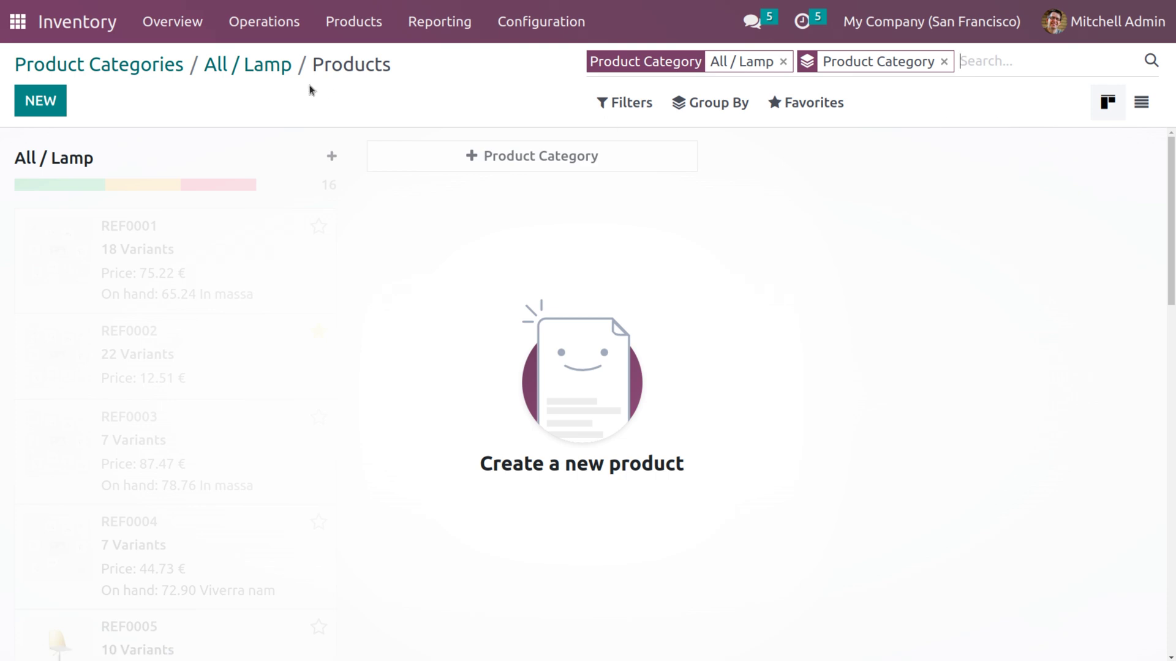
pyautogui.click(55, 103)
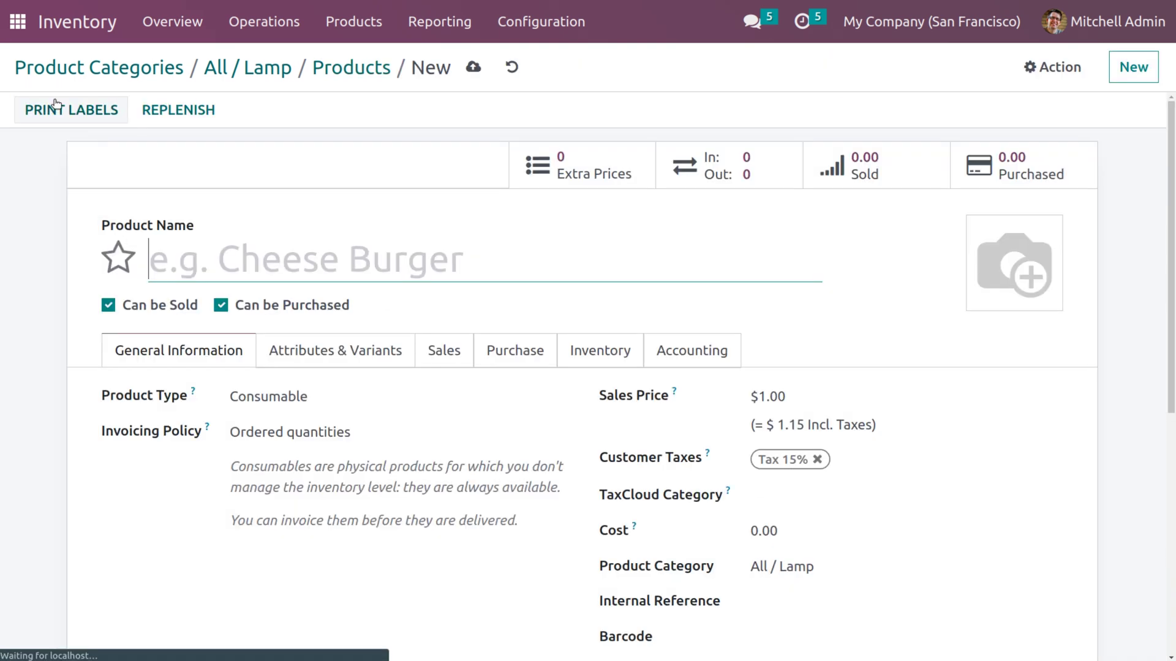
pyautogui.click(121, 270)
pyautogui.click(238, 258)
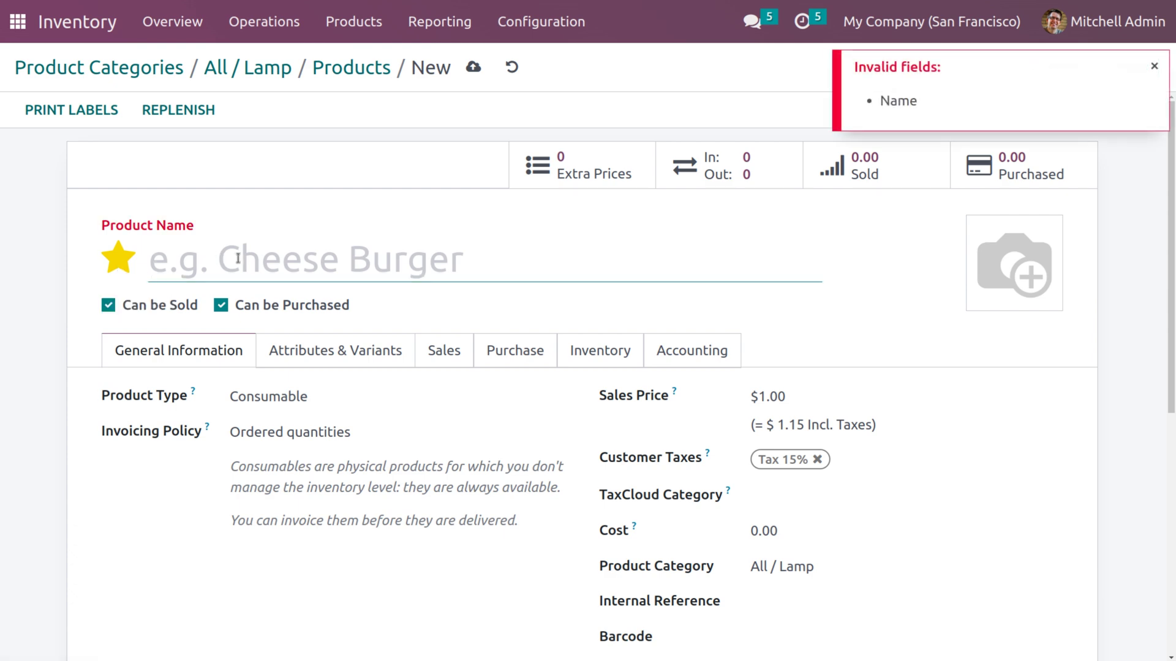
pyautogui.write('Lam')
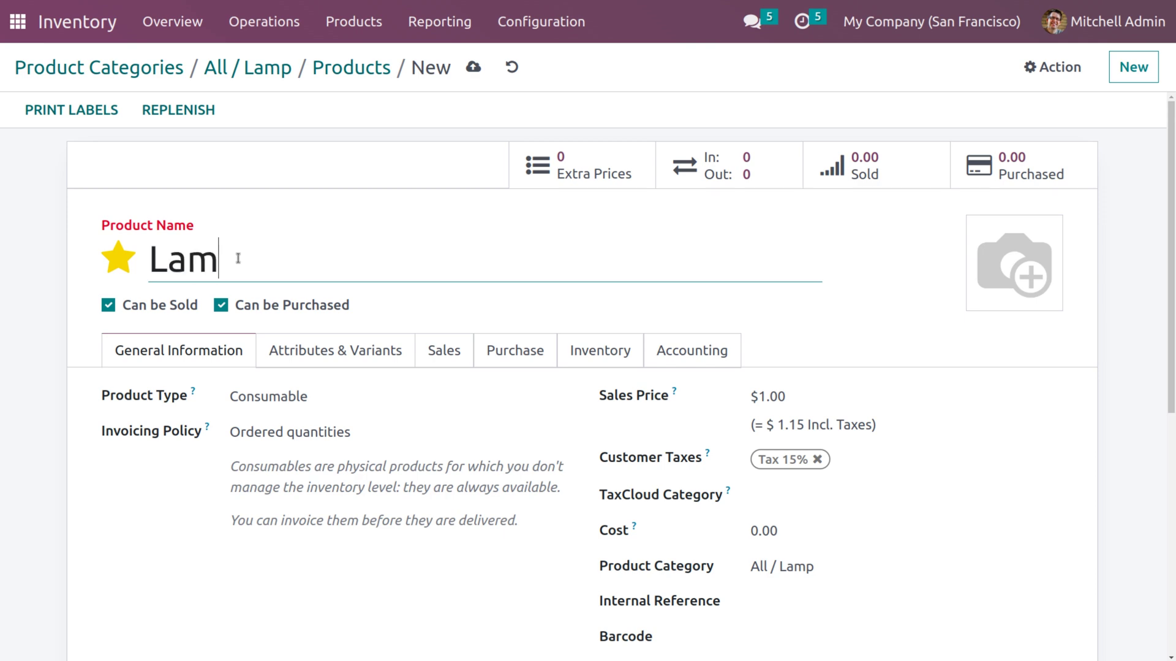
pyautogui.write('p')
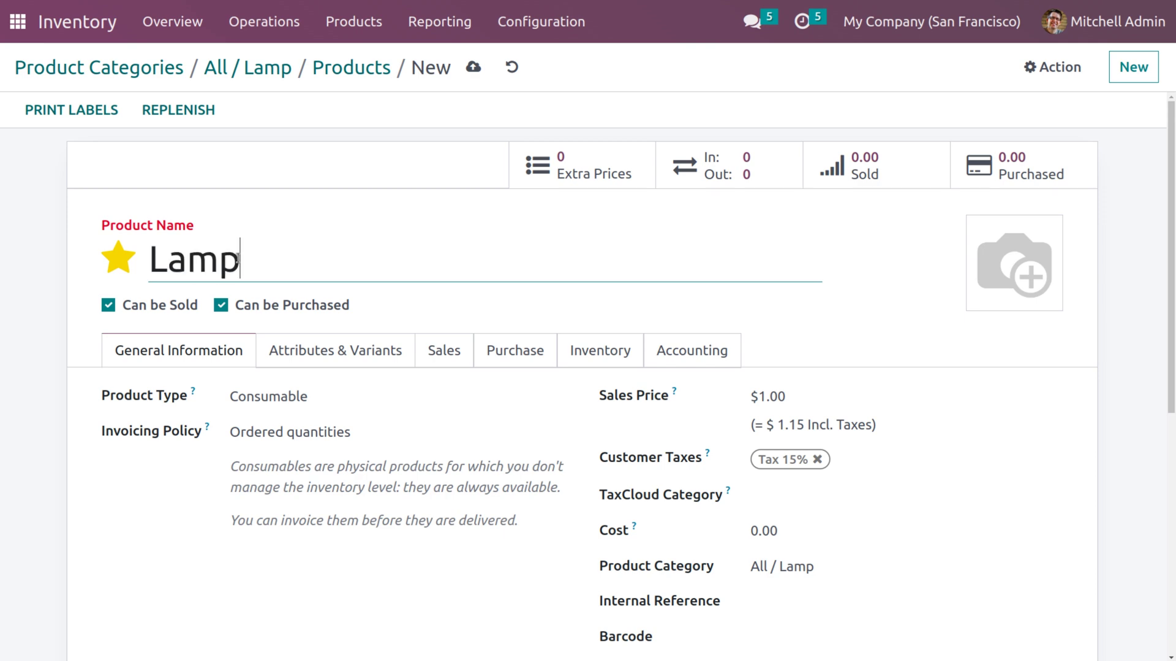
# - Set the product type to Storable Product and the sales price to $20
pyautogui.click(357, 401)
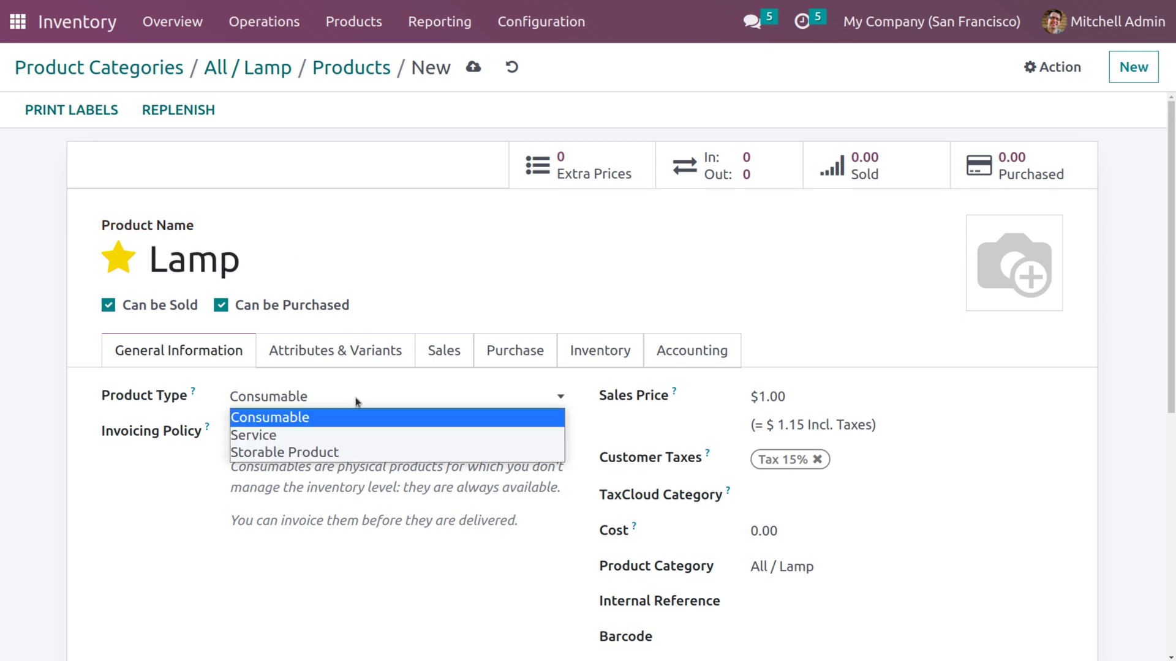
pyautogui.click(340, 452)
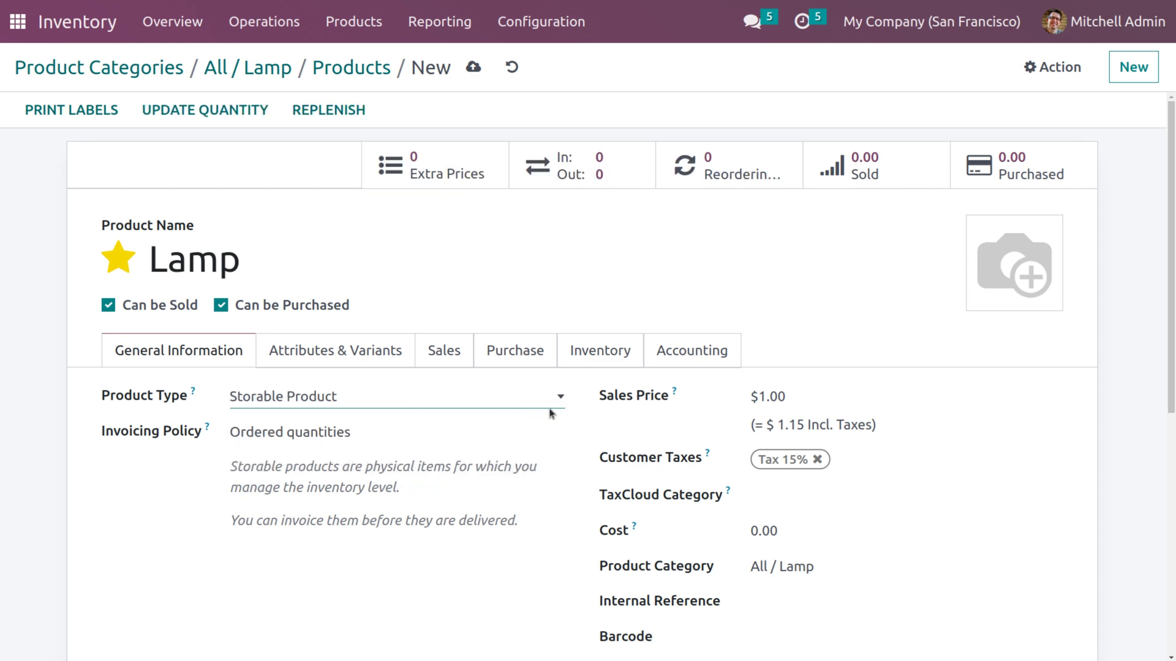
pyautogui.click(805, 400)
pyautogui.press('BackSpace')
pyautogui.press('BackSpace')
pyautogui.press('BackSpace')
pyautogui.press('BackSpace')
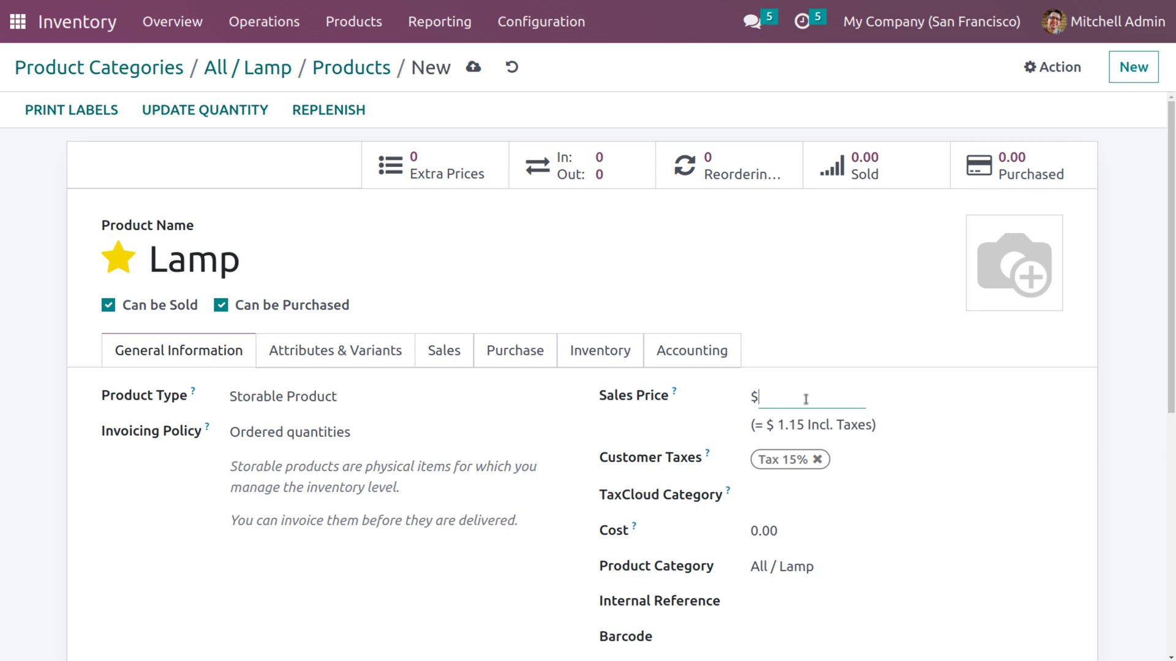
pyautogui.write('20')
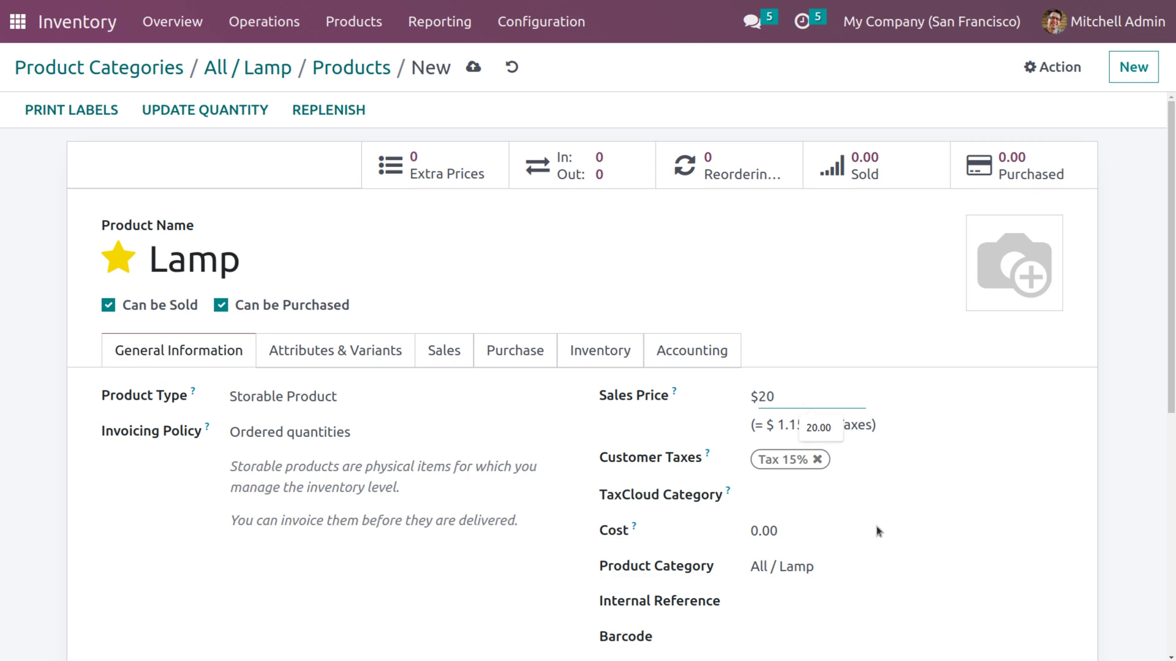
# - Set the product's cost to 10, remove the 15% customer tax and save the product
pyautogui.click(806, 533)
pyautogui.press('BackSpace')
pyautogui.press('BackSpace')
pyautogui.press('BackSpace')
pyautogui.press('BackSpace')
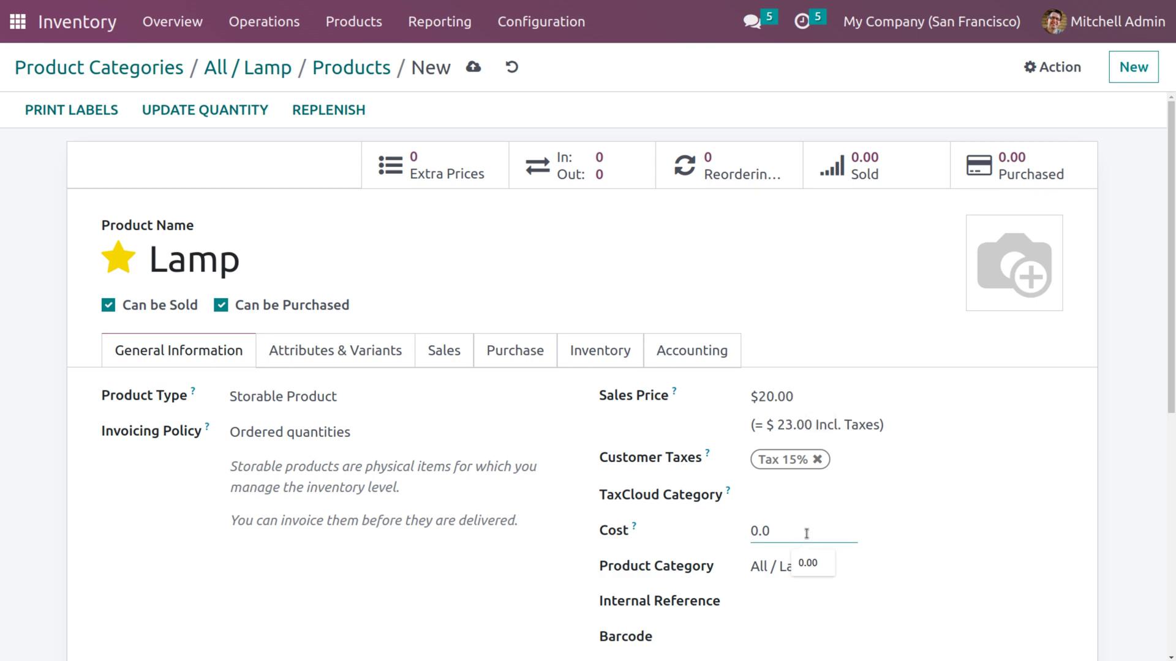
pyautogui.write('10')
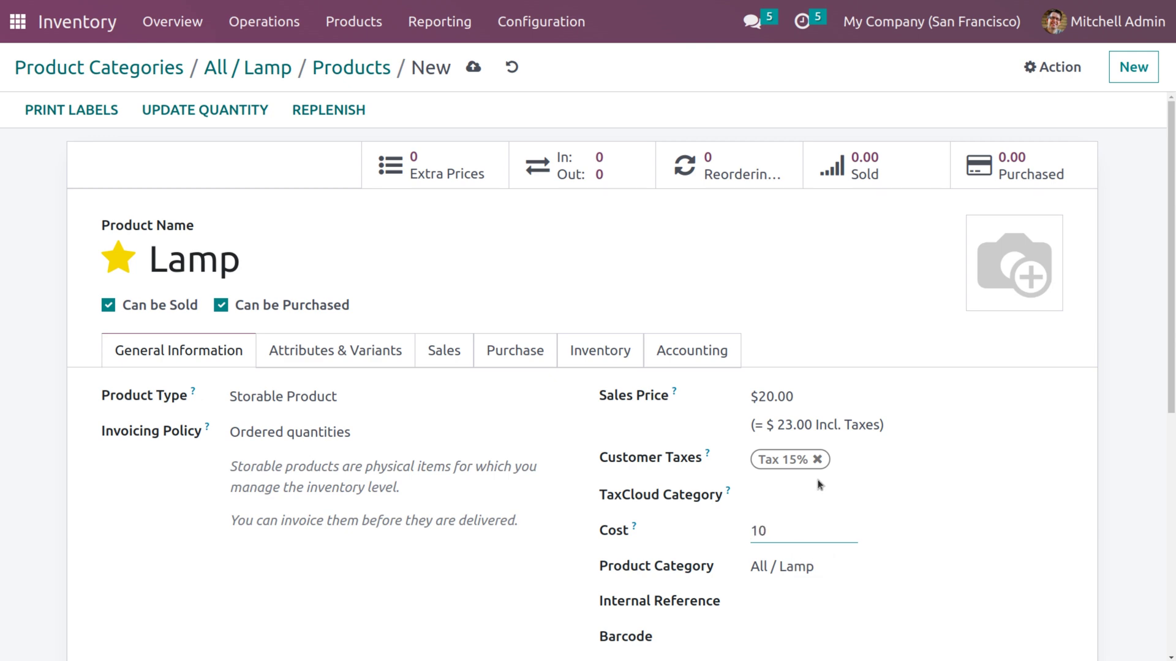
pyautogui.click(817, 460)
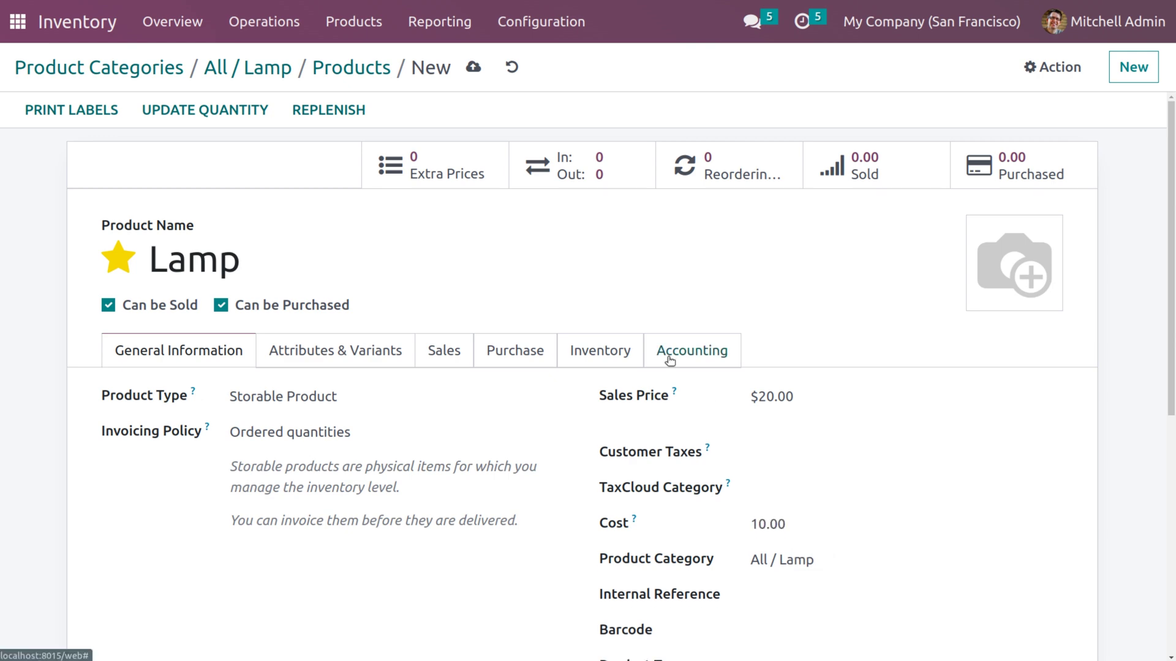
pyautogui.click(472, 68)
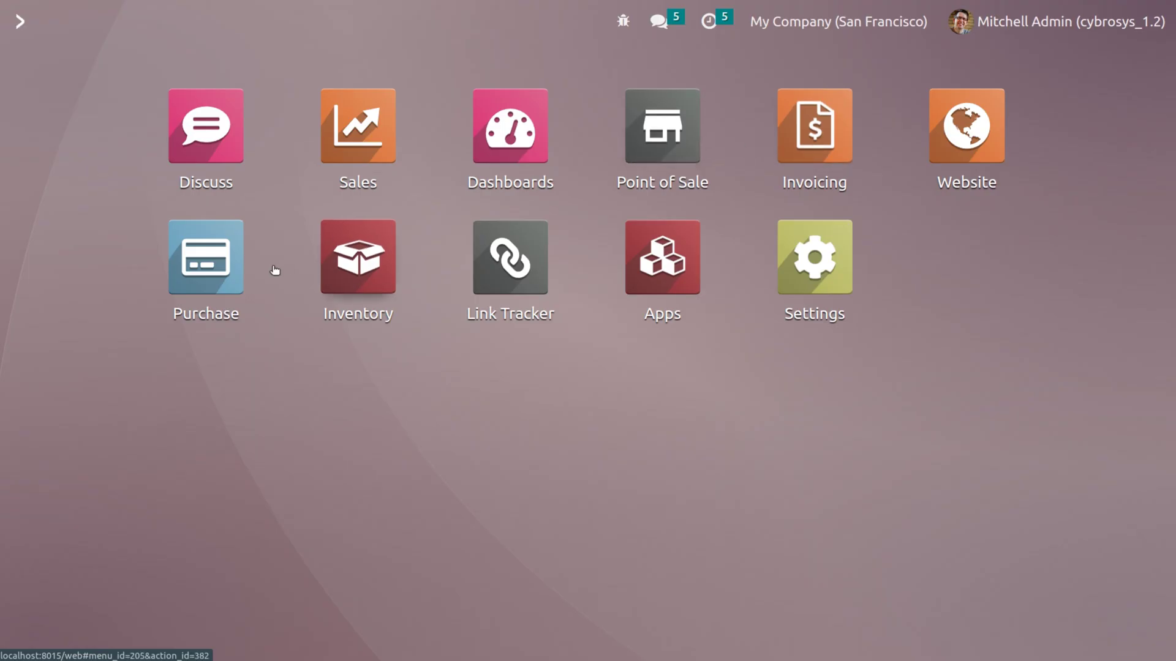
# - Switch to the Purchase app and open the Azure Interior request for quotation that is still in RFQ status
pyautogui.click(218, 272)
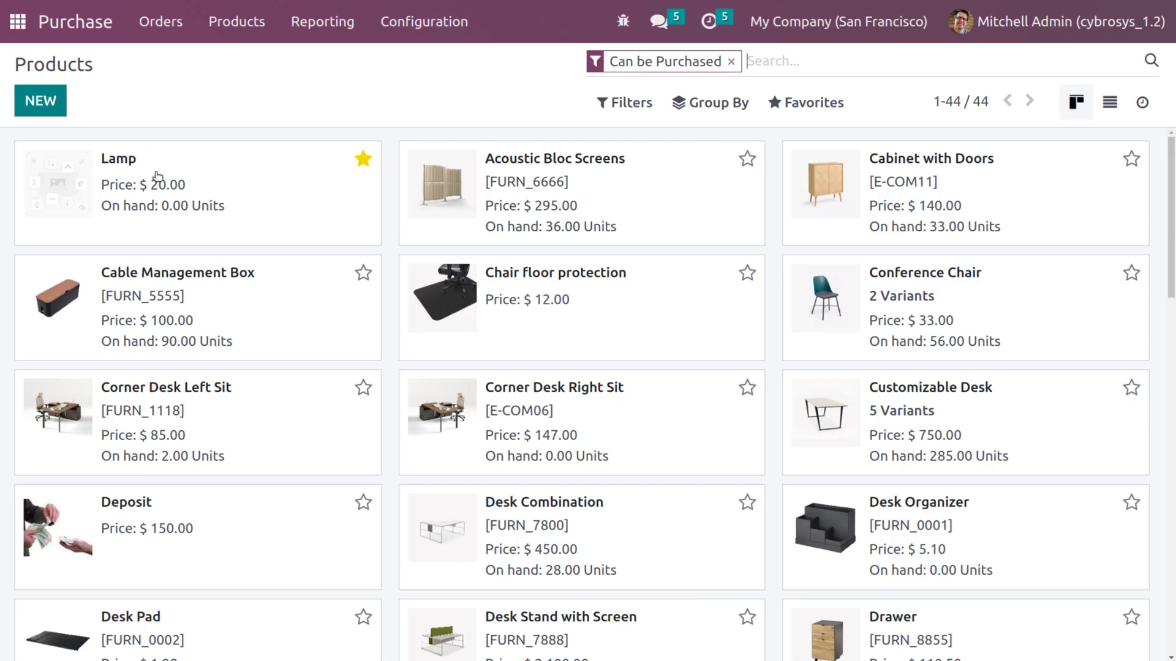
pyautogui.click(164, 25)
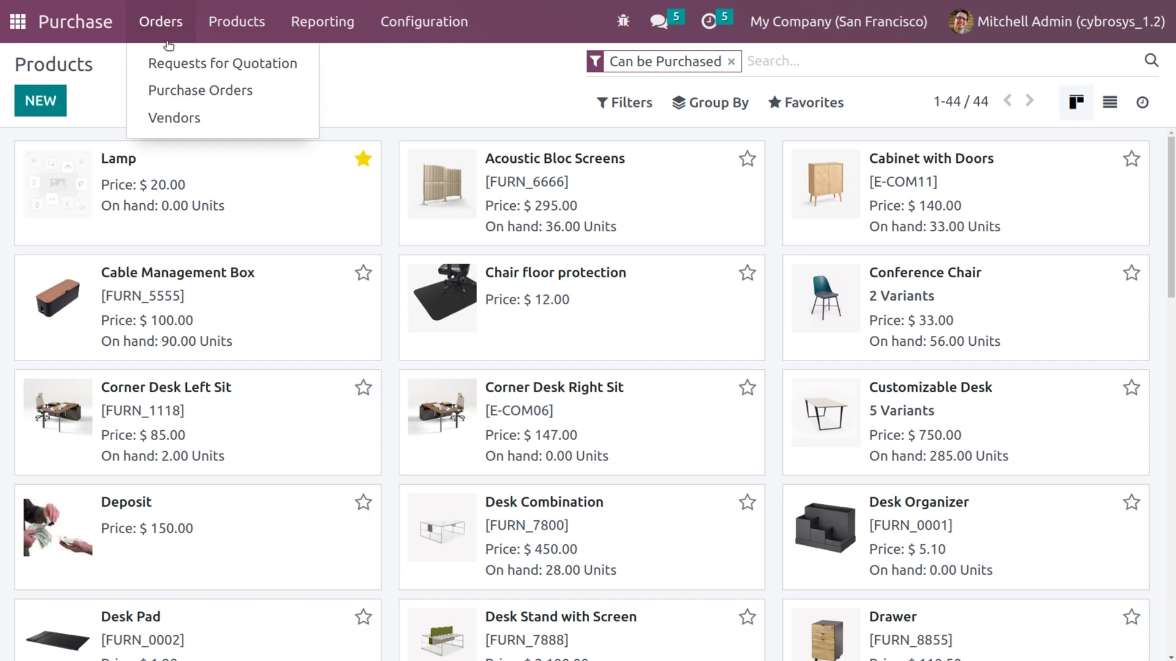
pyautogui.click(166, 61)
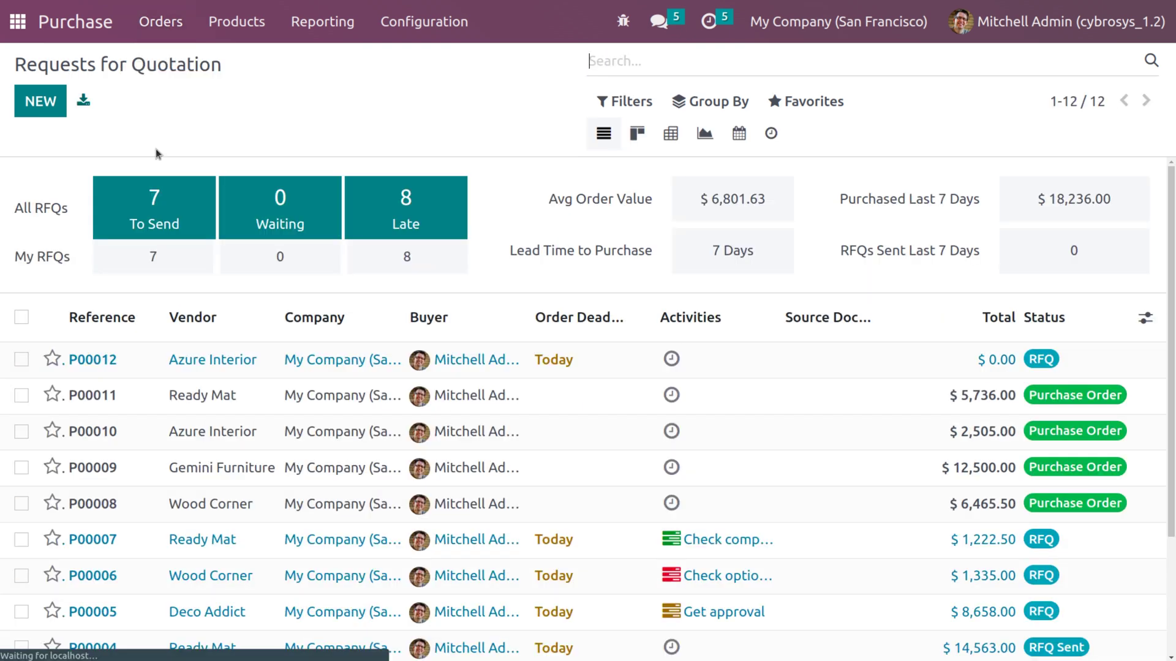
pyautogui.click(132, 355)
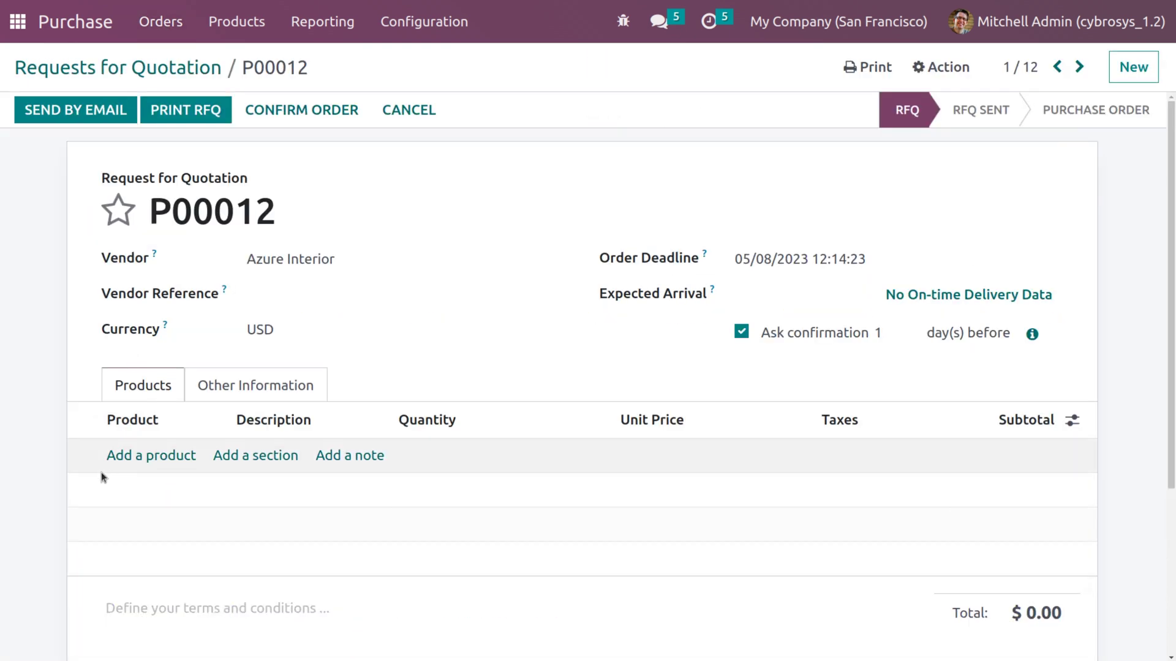
# - Add the Lamp product to the request for quotation with a quantity of 10
pyautogui.click(126, 455)
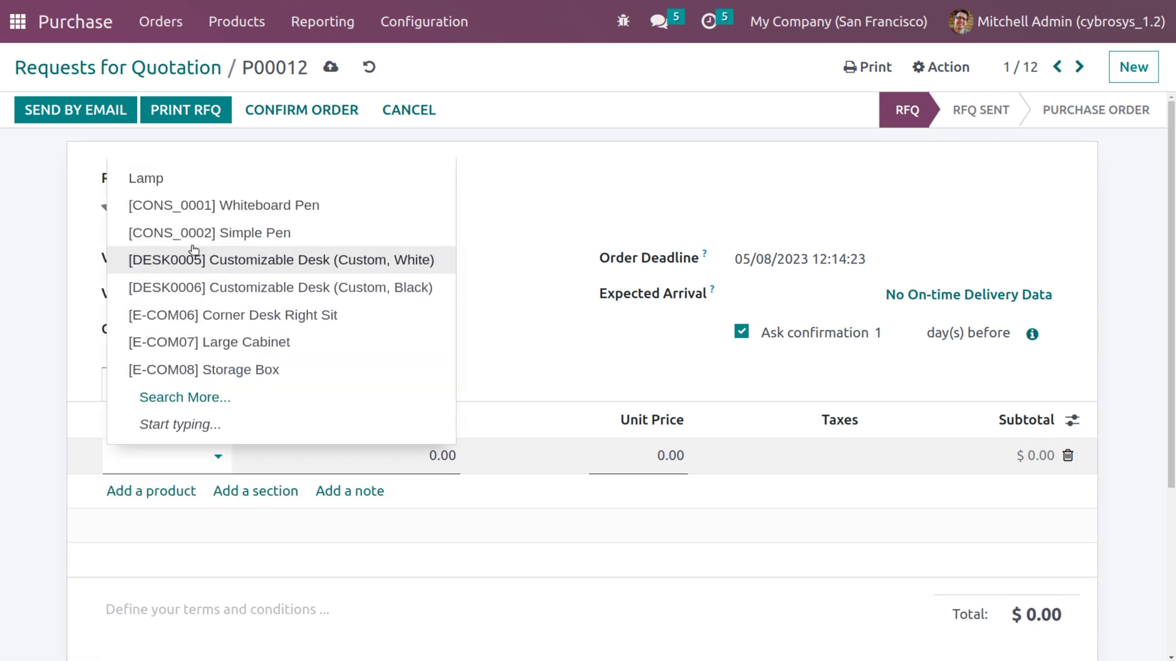
pyautogui.click(172, 182)
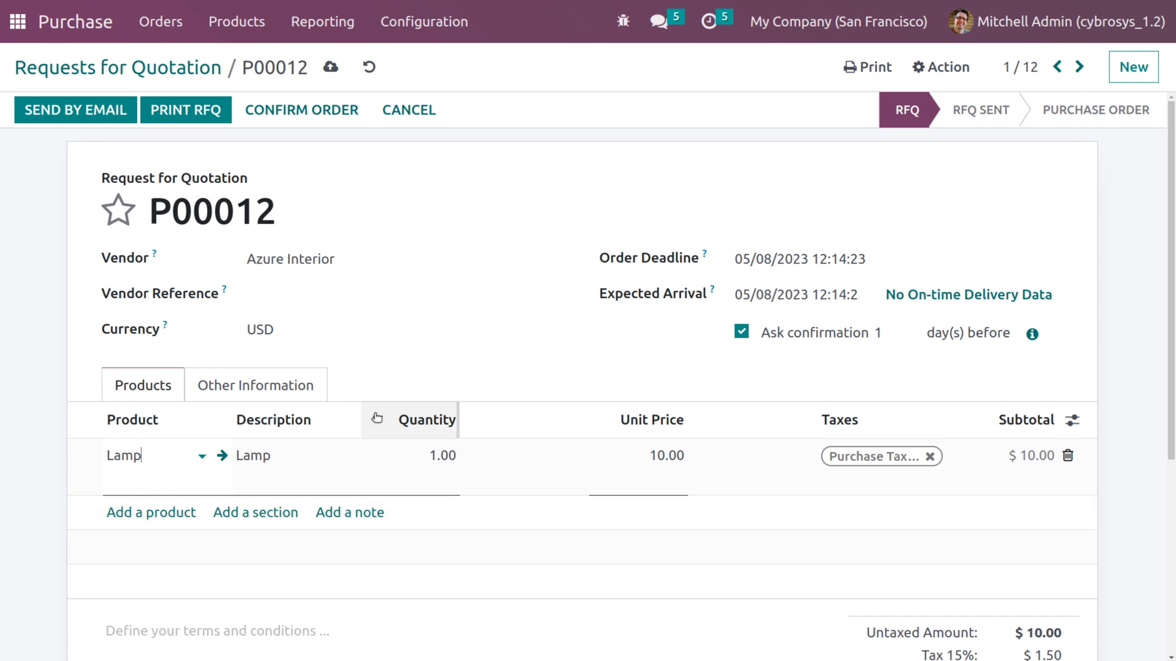
pyautogui.click(450, 473)
pyautogui.write('10')
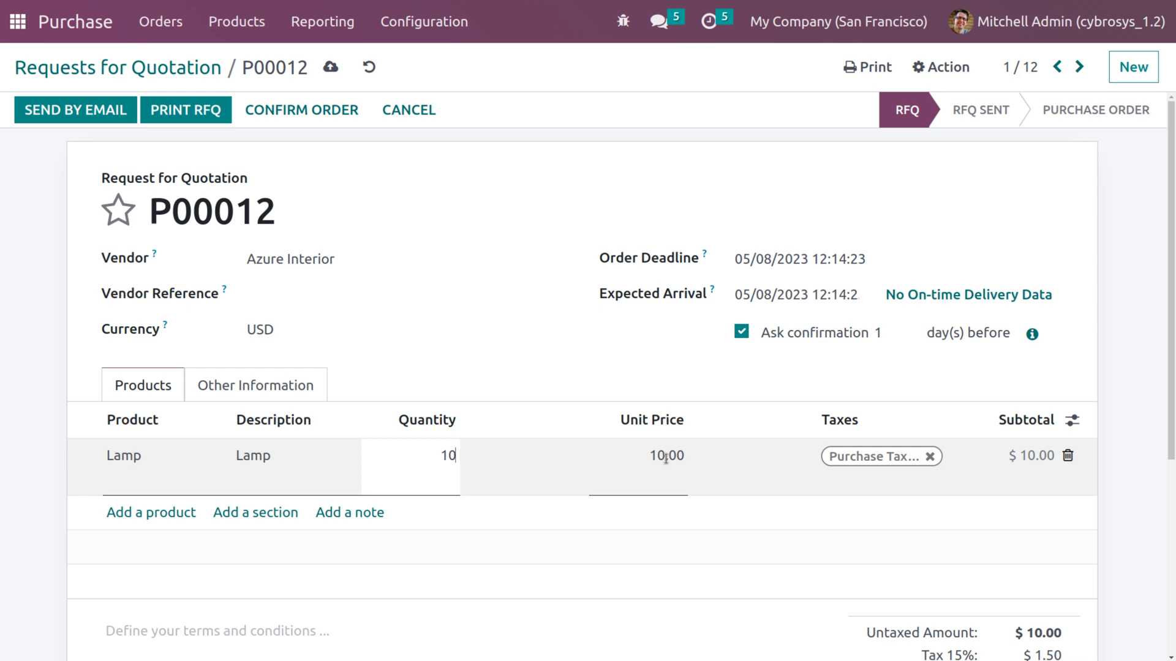
# - Set the Lamp line's unit price to 15 without purchase tax, then save and confirm the order
pyautogui.click(666, 458)
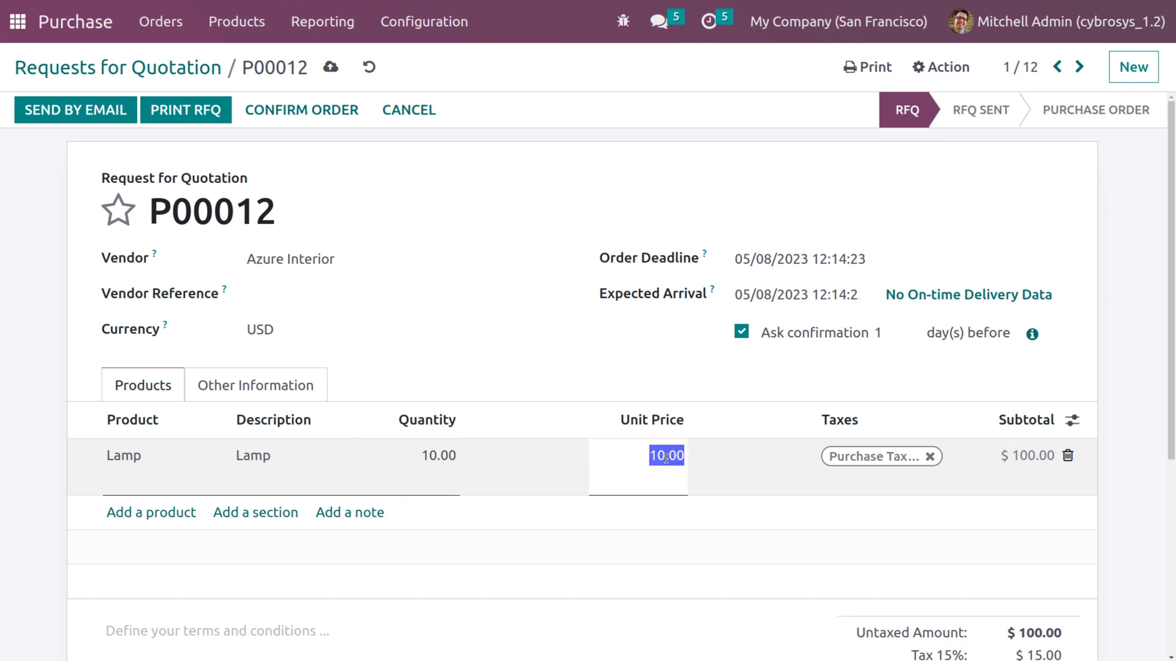
pyautogui.write('15')
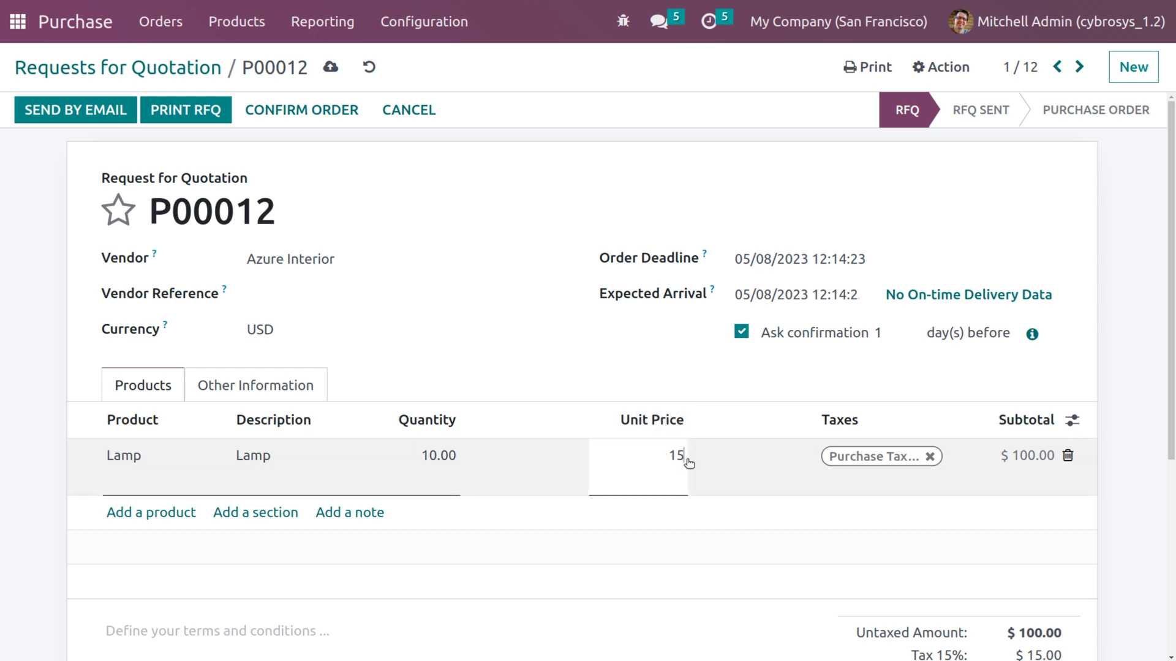
pyautogui.click(929, 456)
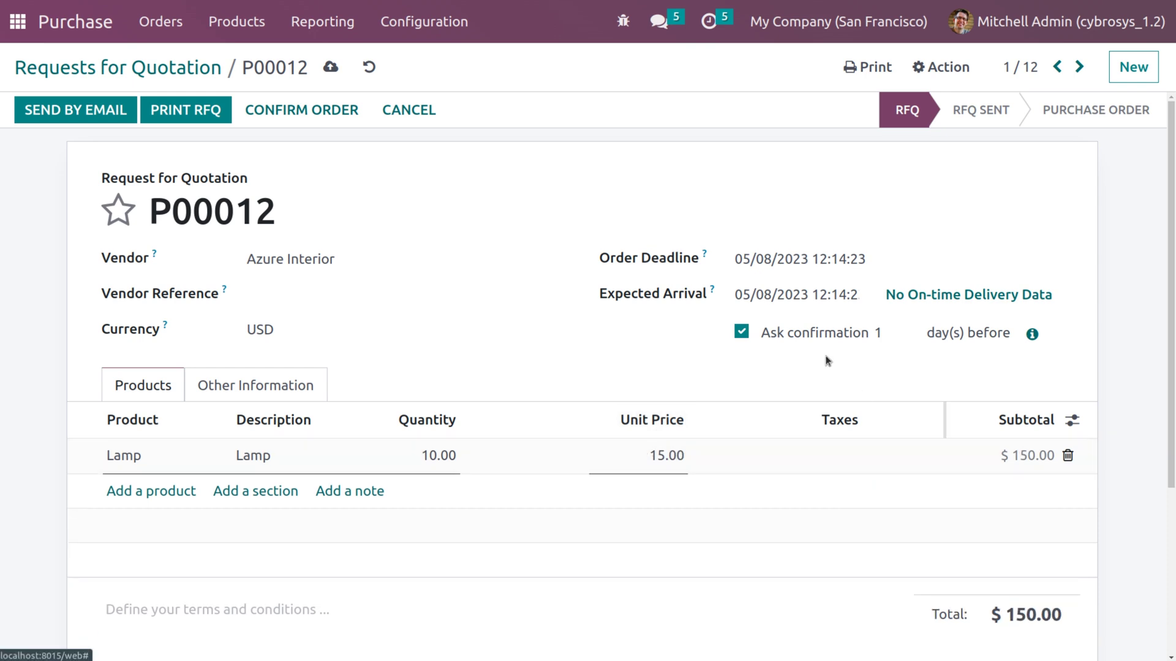
pyautogui.click(330, 69)
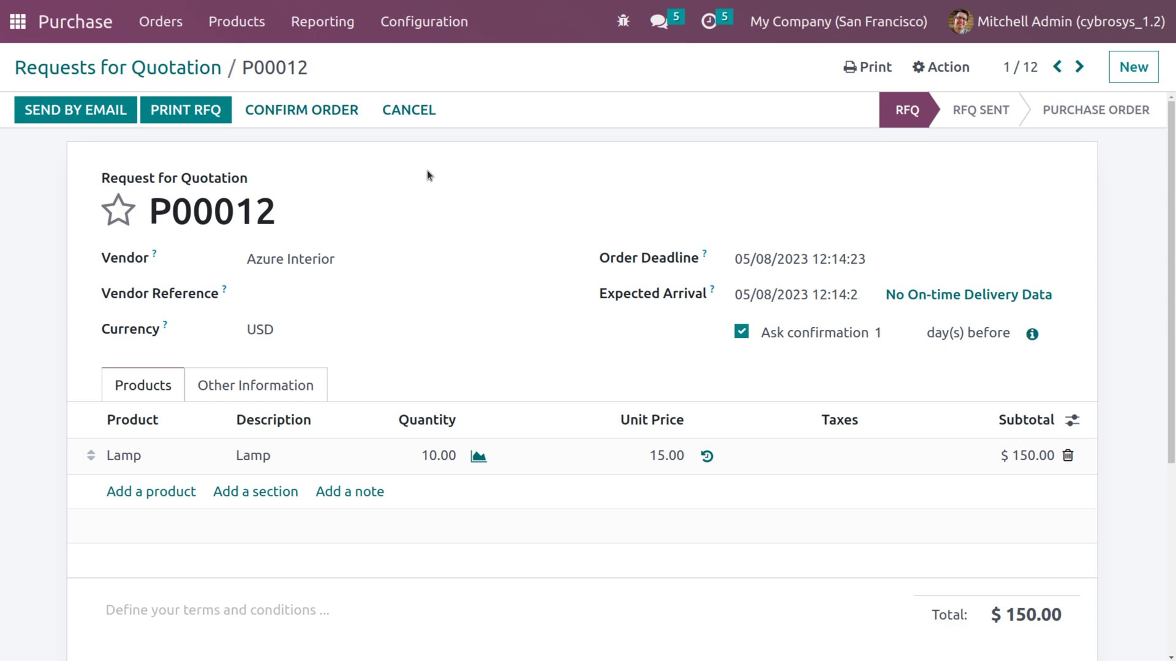
pyautogui.click(316, 115)
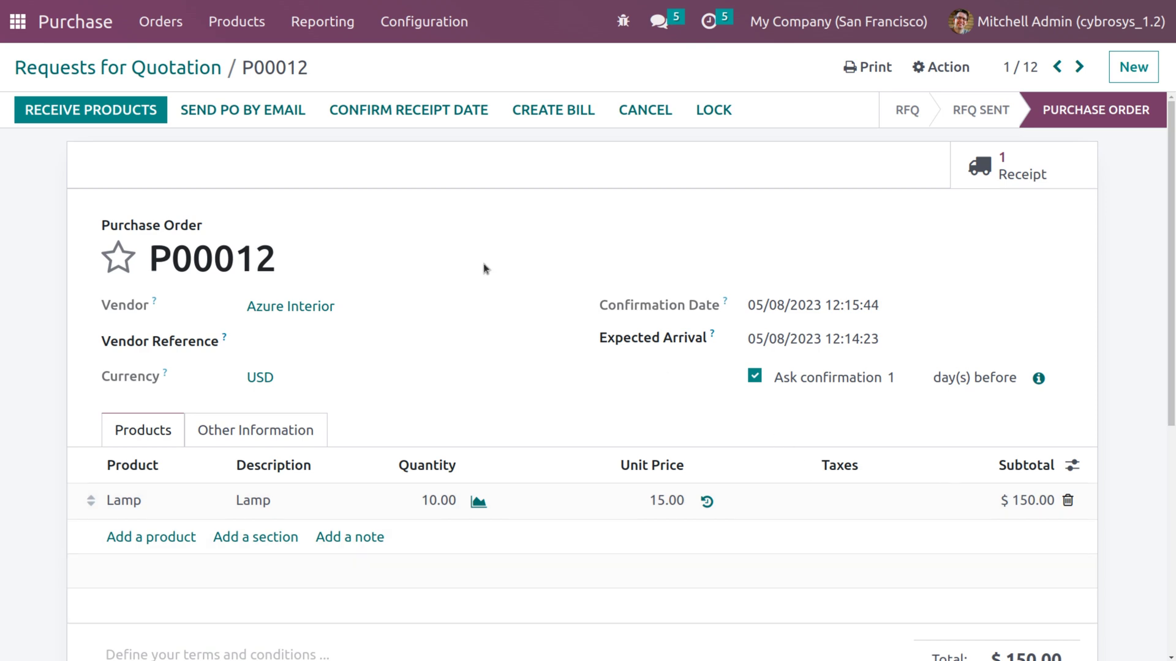
# - Receive the products of the confirmed Lamp order and validate the receipt, applying the immediate transfer for all quantities
pyautogui.click(153, 113)
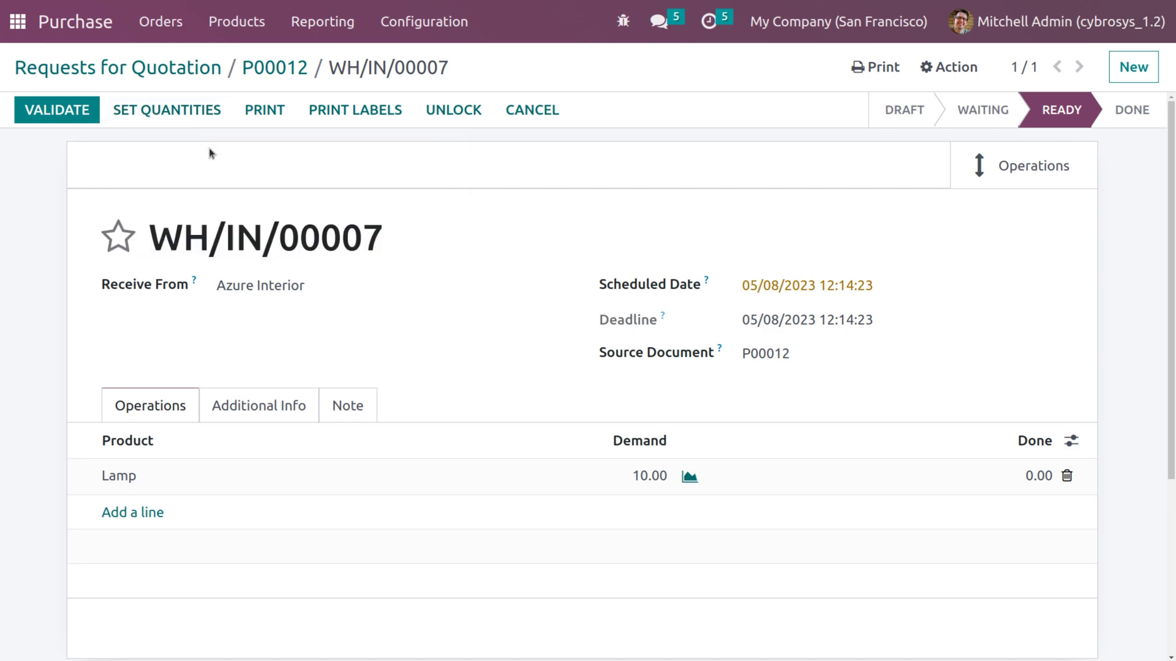
pyautogui.click(75, 112)
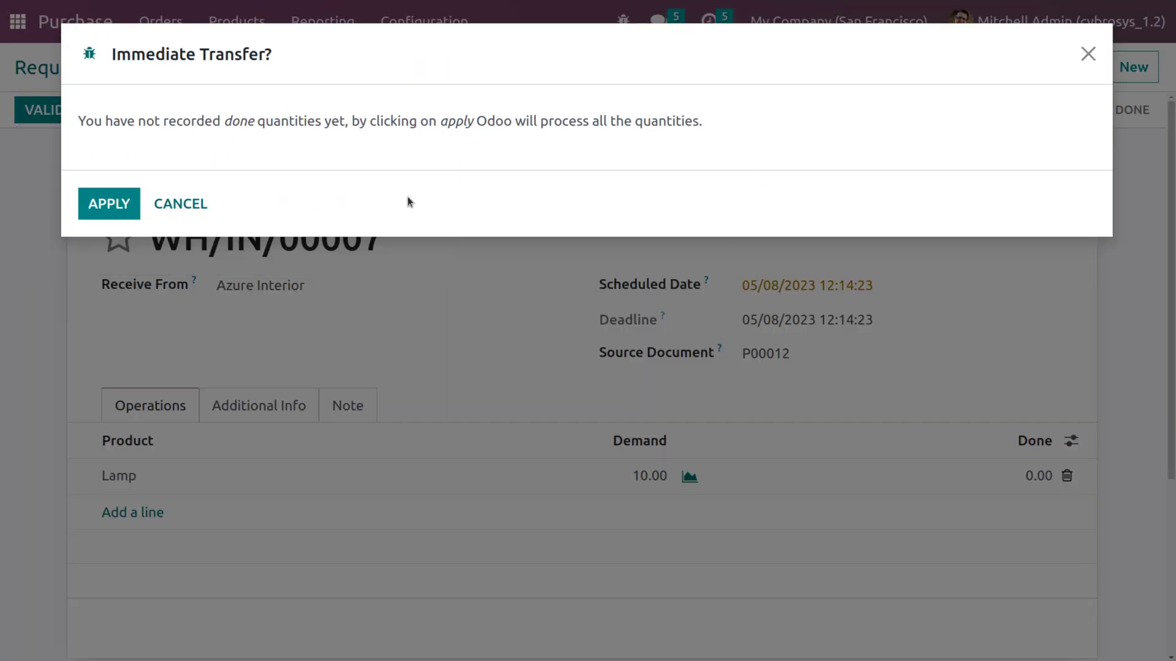
pyautogui.click(109, 203)
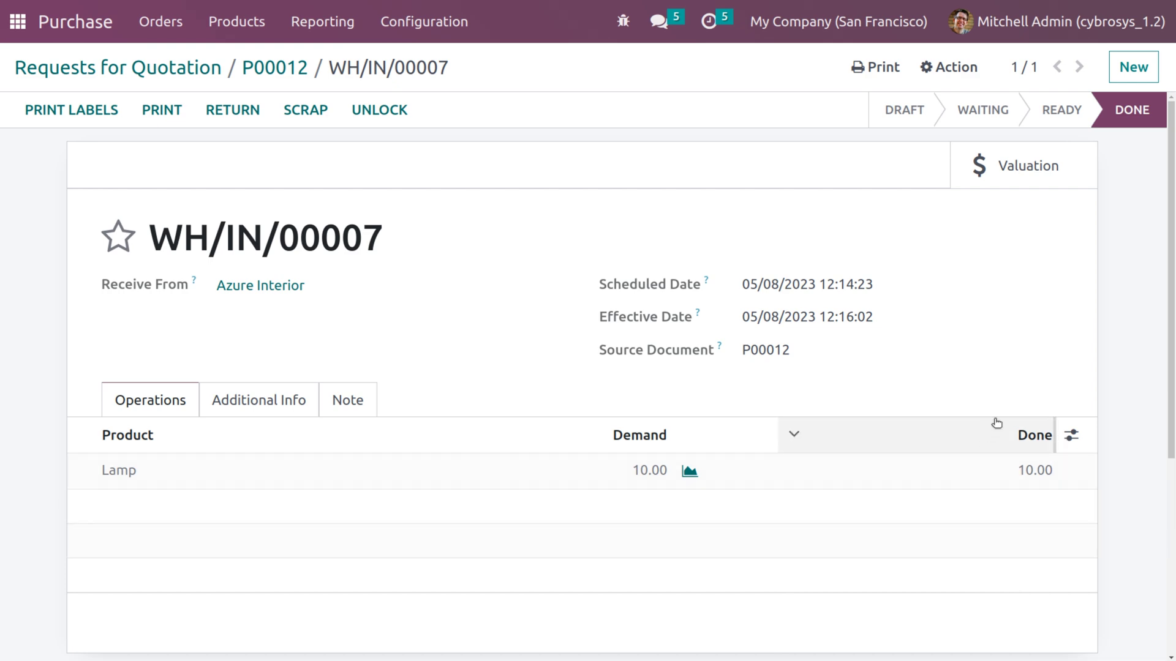
# - Examine the receipt's stock valuation, then return to purchase order P00012 to compare the Lamp line's unit price
pyautogui.click(1006, 179)
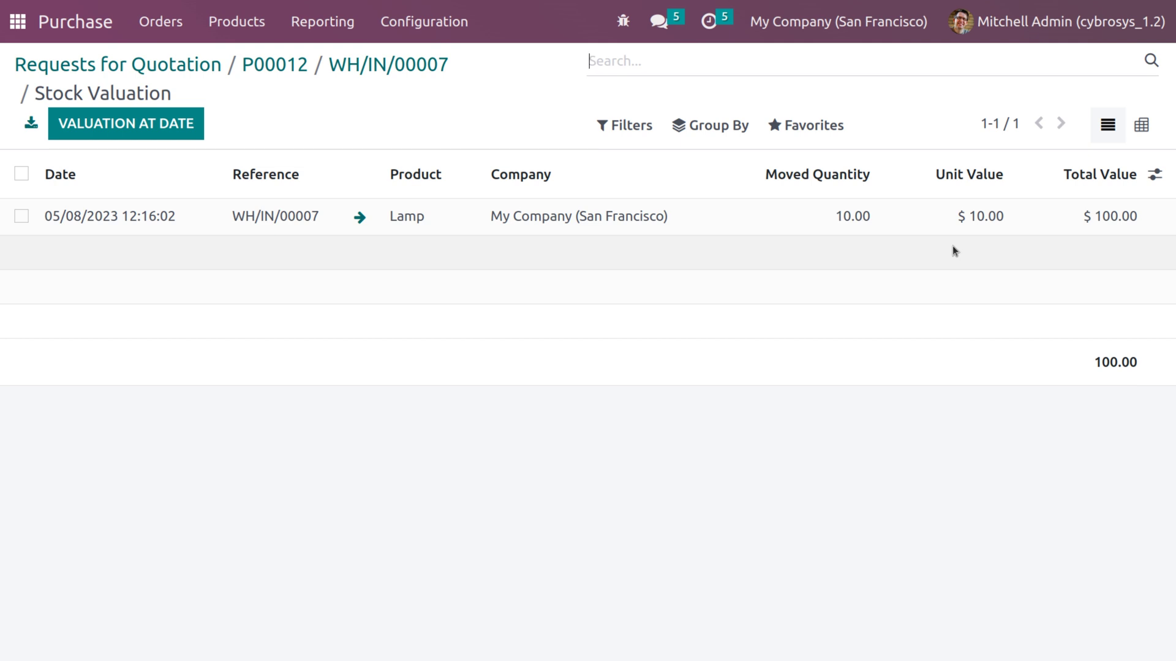
pyautogui.click(274, 65)
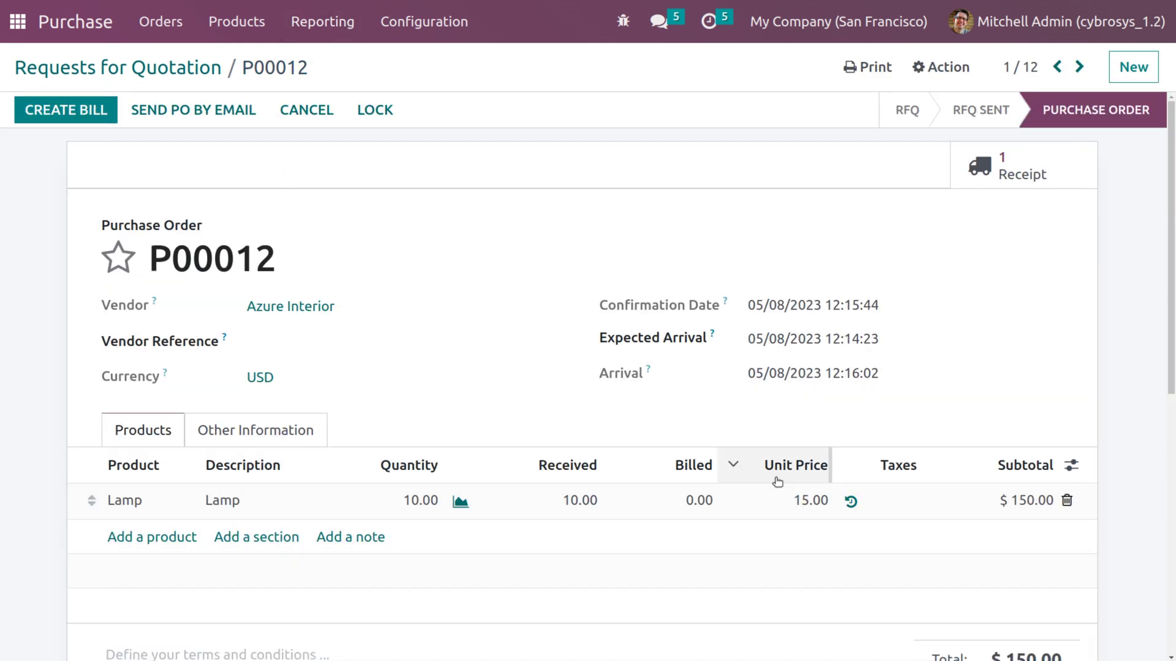
pyautogui.moveTo(778, 482)
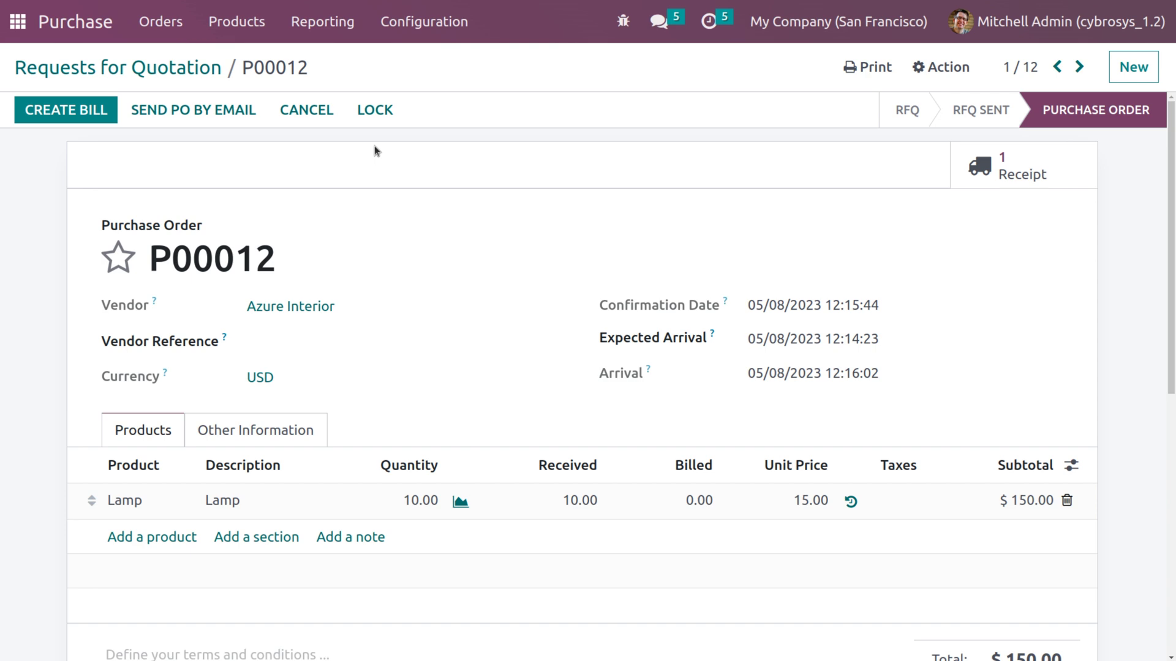
# - Switch to the Inventory app and open the All / Lamp product category
pyautogui.click(17, 22)
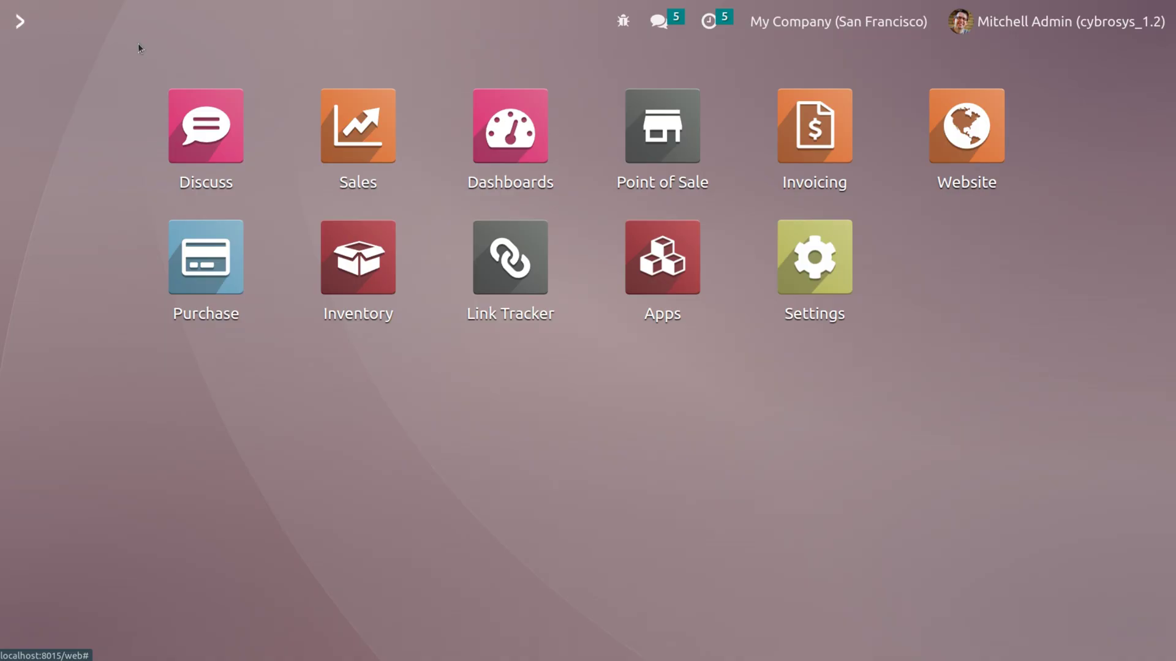
pyautogui.click(361, 294)
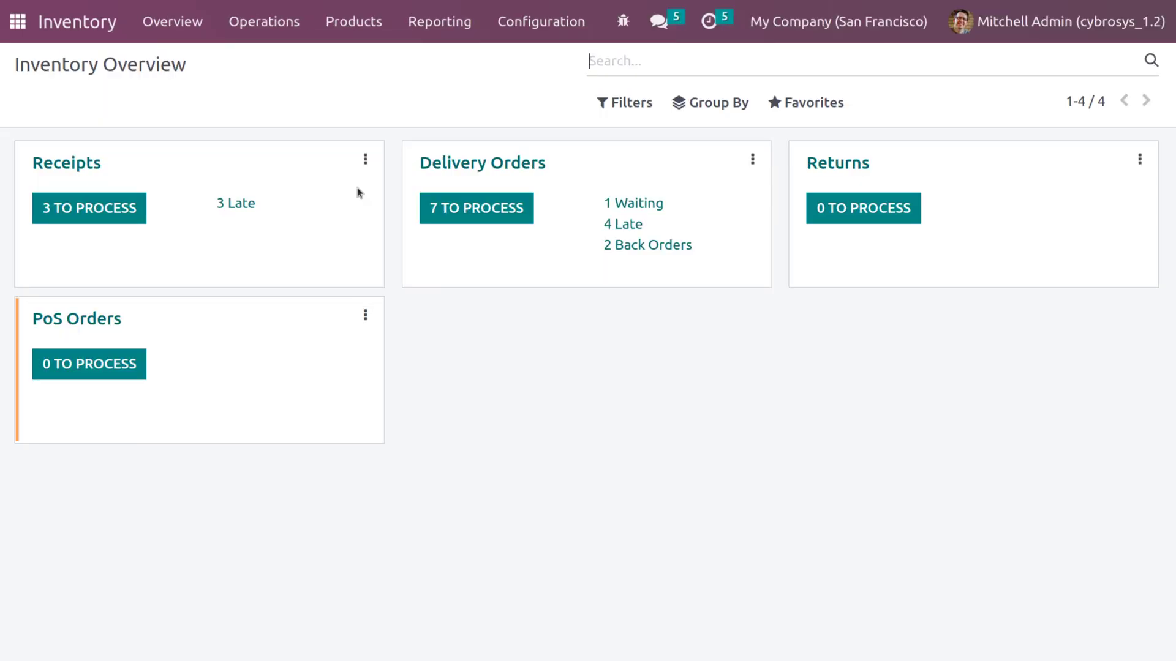
pyautogui.click(539, 27)
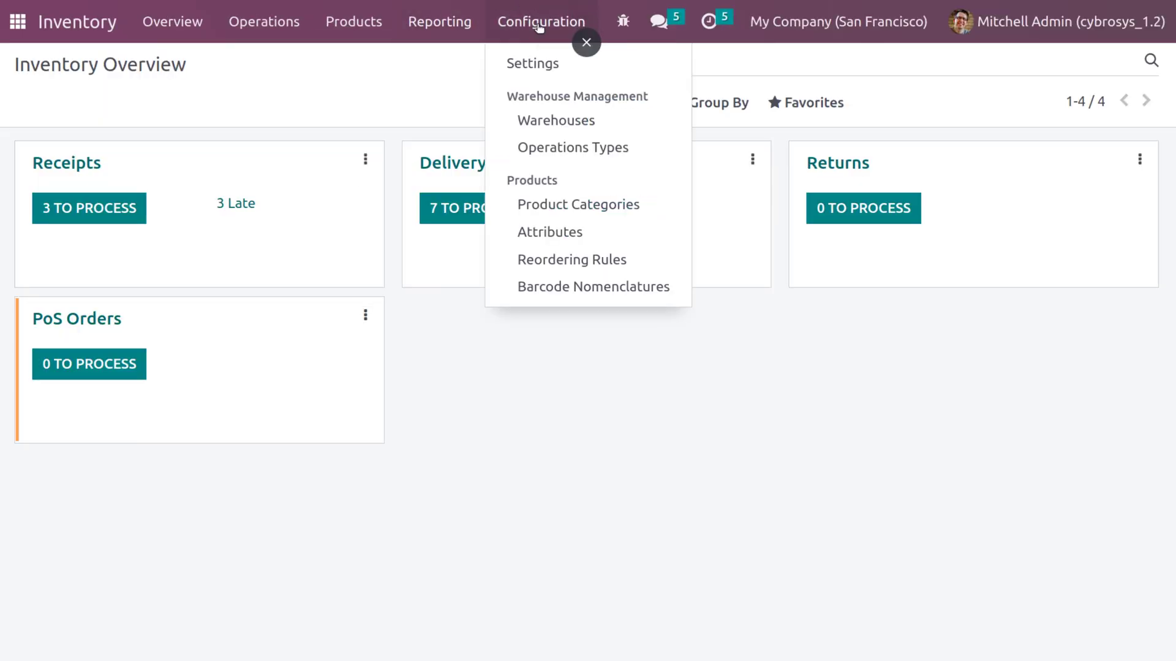
pyautogui.click(560, 205)
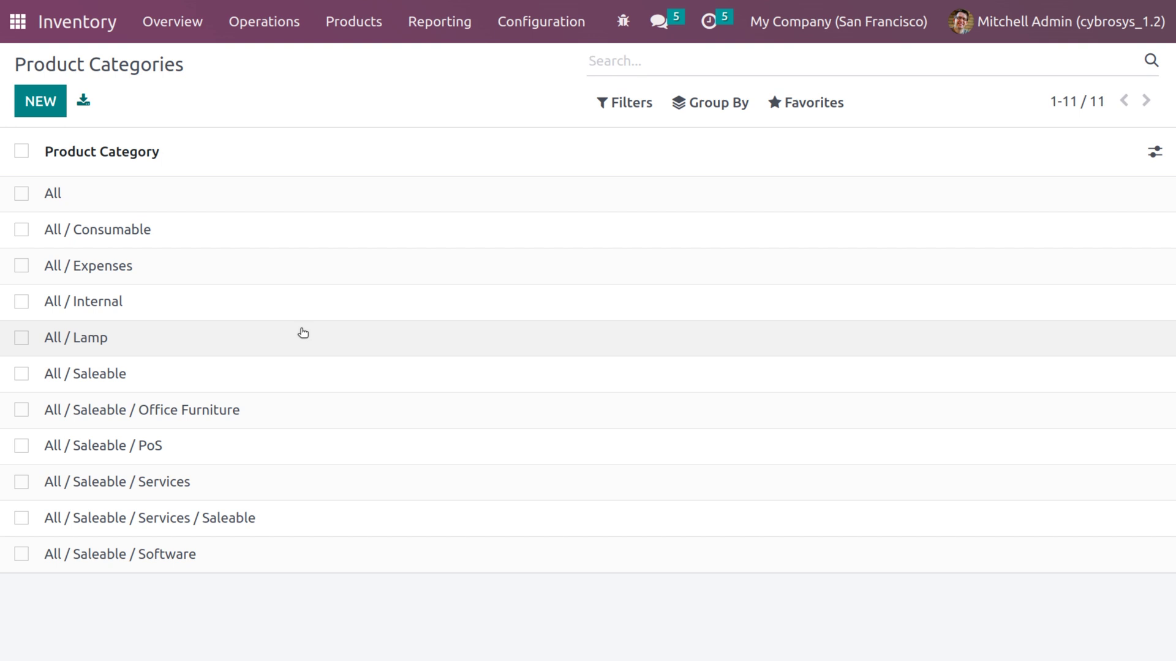
pyautogui.click(303, 332)
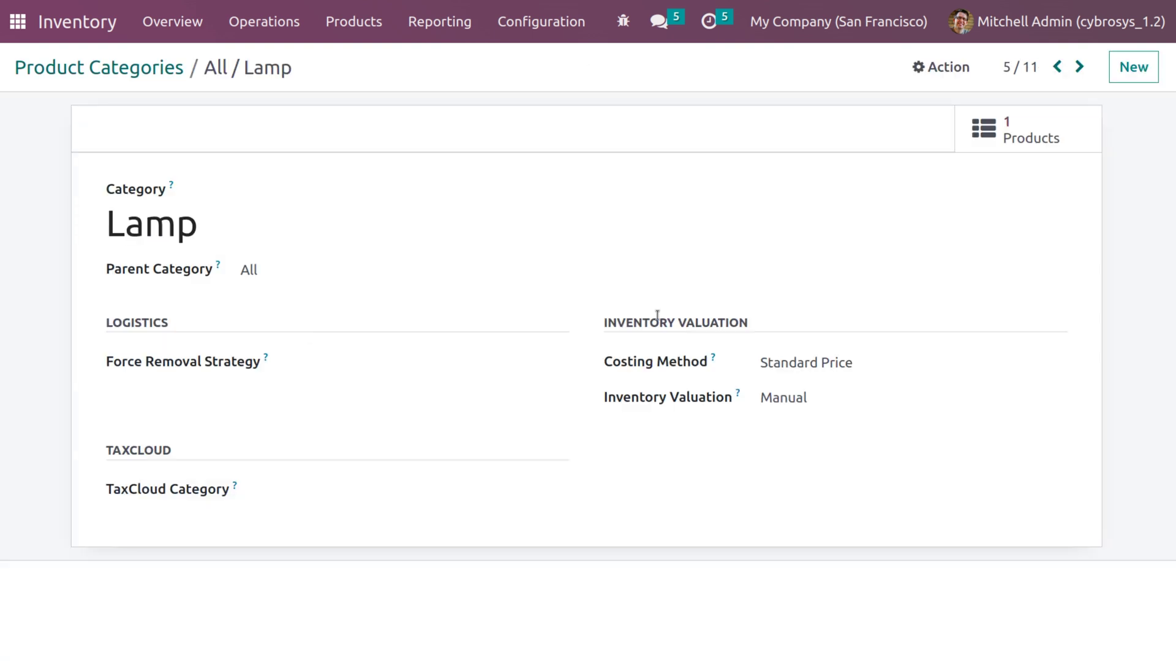
# - Set the Lamp category's costing method to Average Cost (AVCO), accept the cost method change and save the category
pyautogui.click(799, 361)
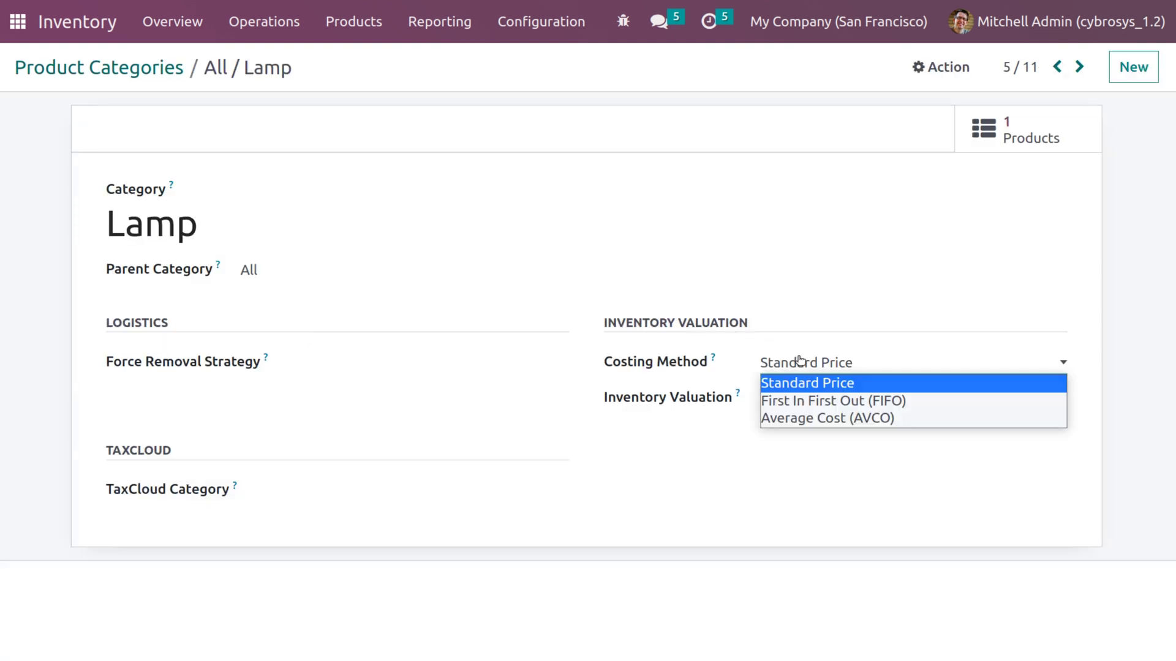
pyautogui.click(812, 416)
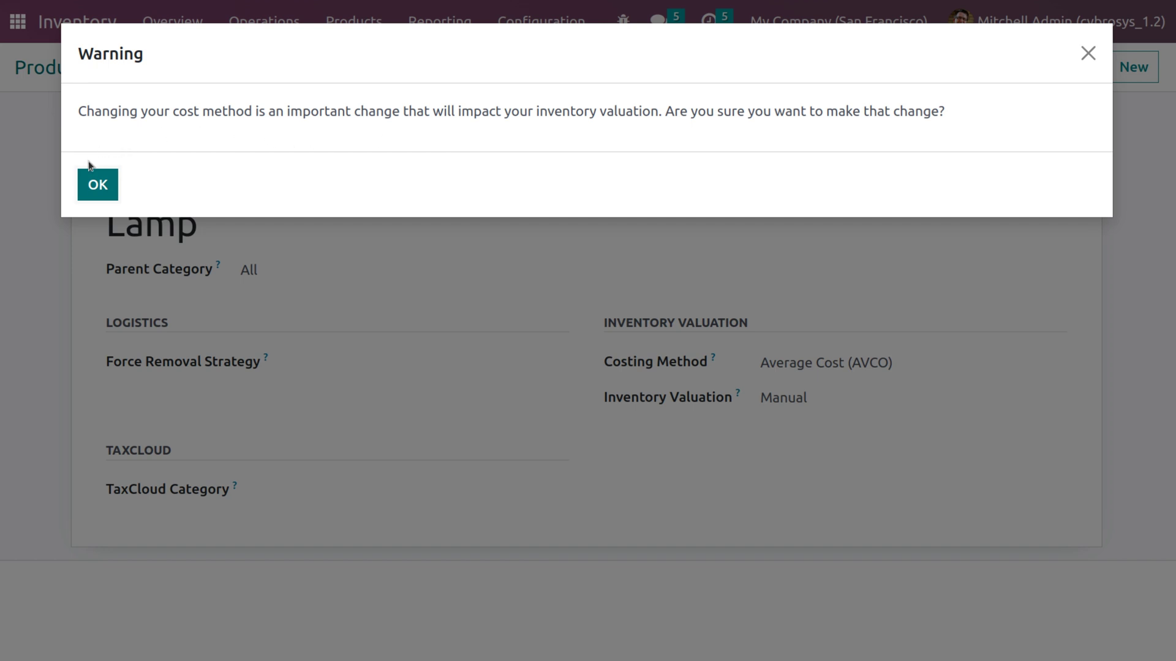
pyautogui.click(97, 186)
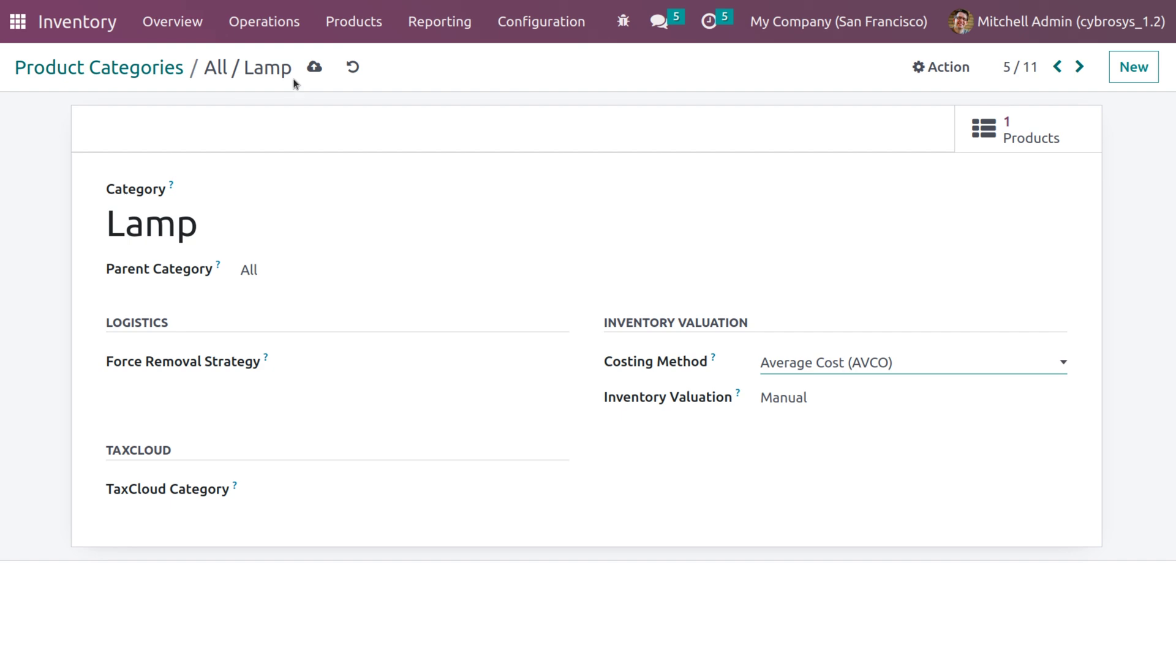
pyautogui.click(313, 69)
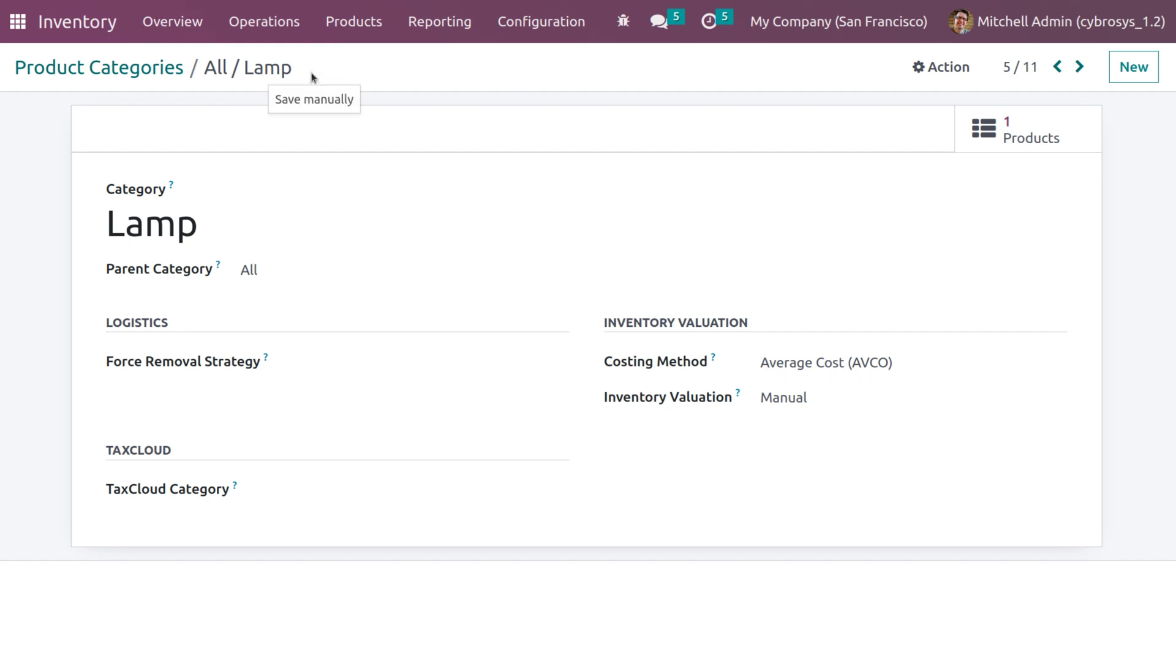
# - Switch to the Purchase app and create a new request for quotation with Azure Interior as vendor
pyautogui.click(13, 25)
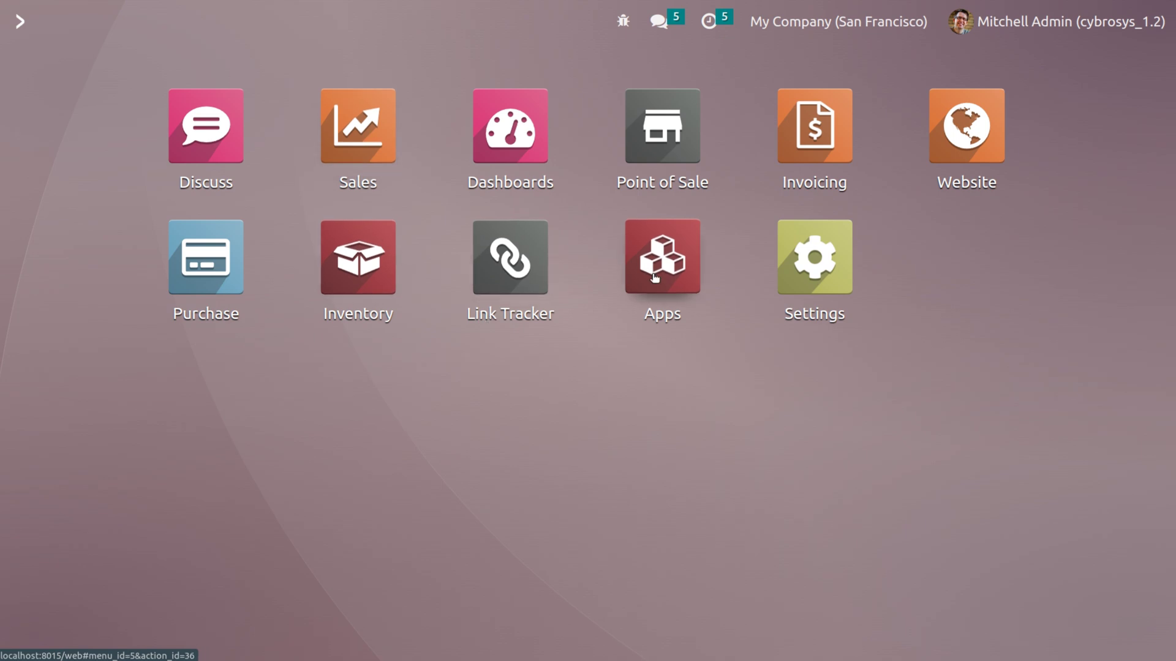
pyautogui.click(231, 257)
pyautogui.click(39, 109)
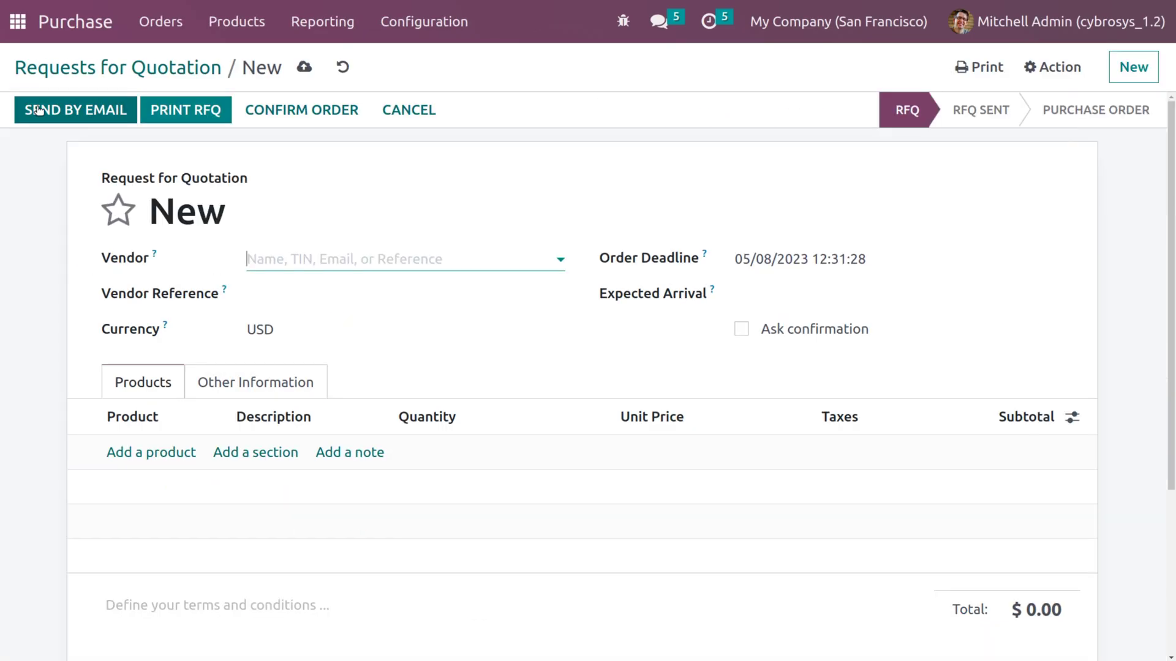
pyautogui.click(269, 254)
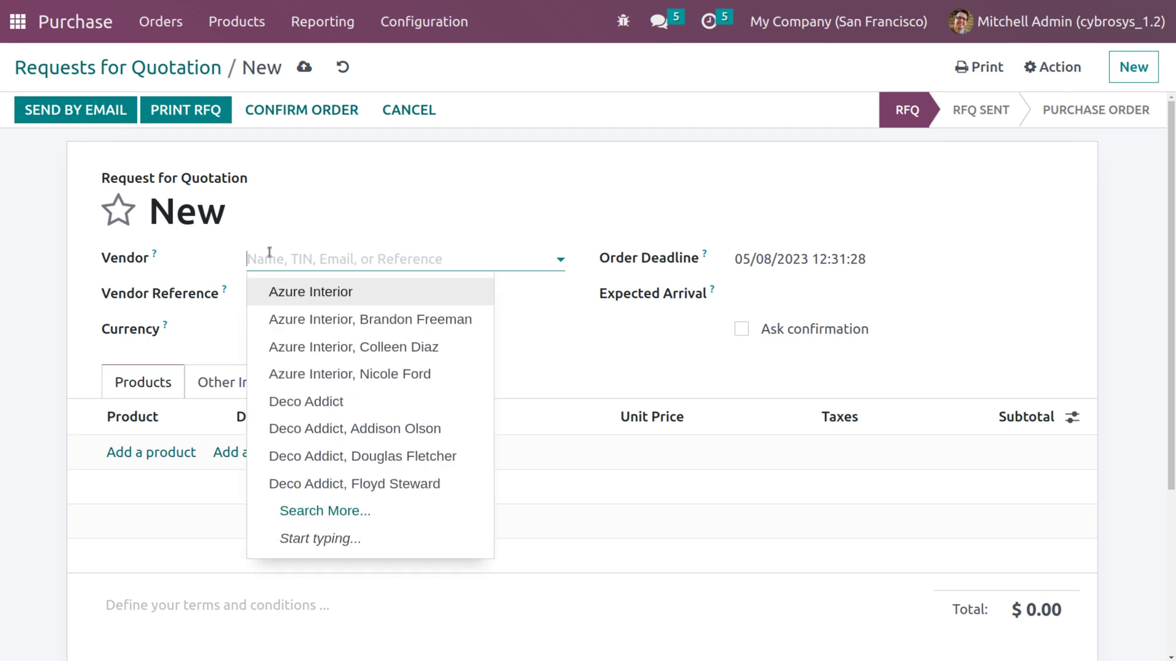
pyautogui.click(291, 289)
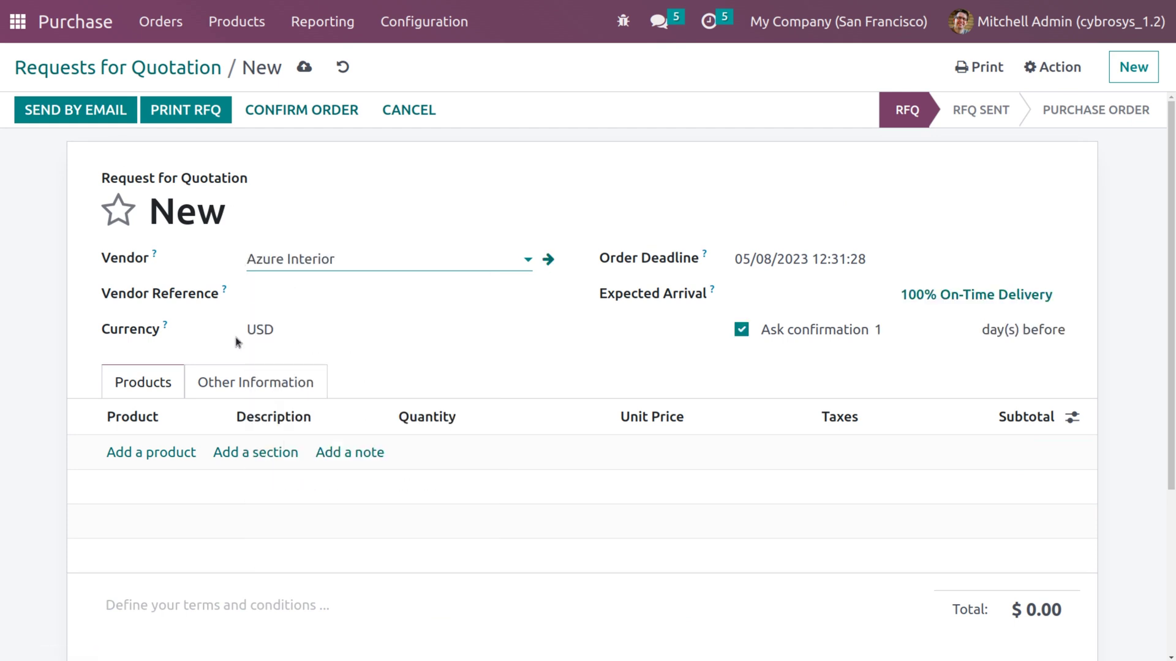
# - Add the Lamp product to the new request for quotation with a quantity of 10
pyautogui.click(150, 454)
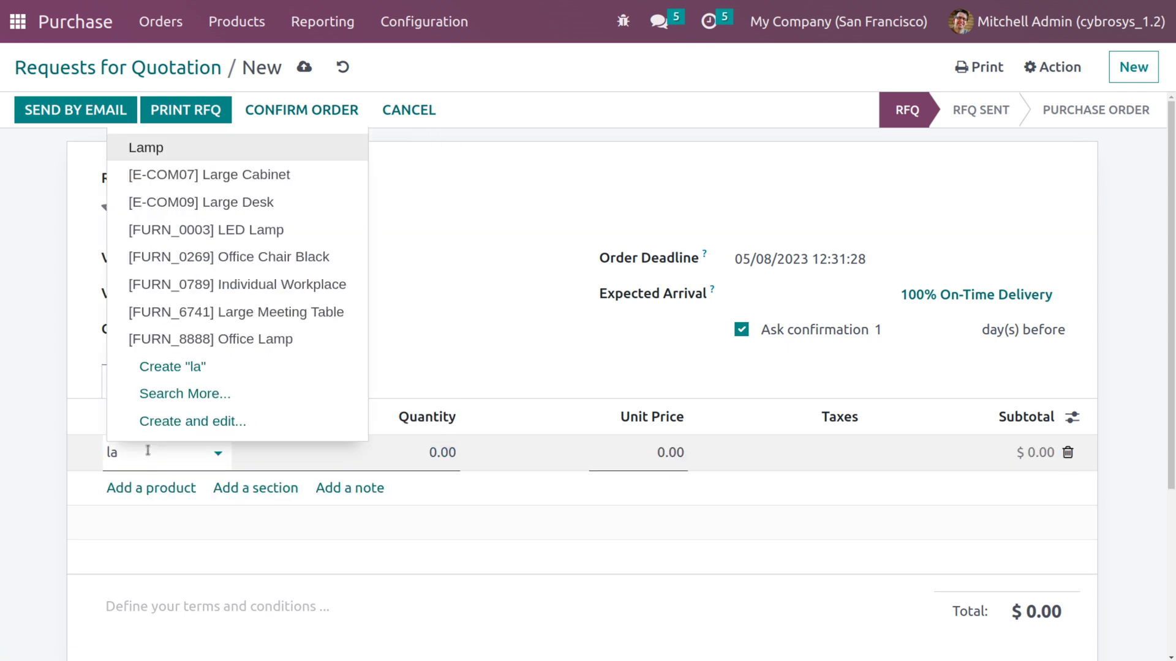
pyautogui.click(178, 153)
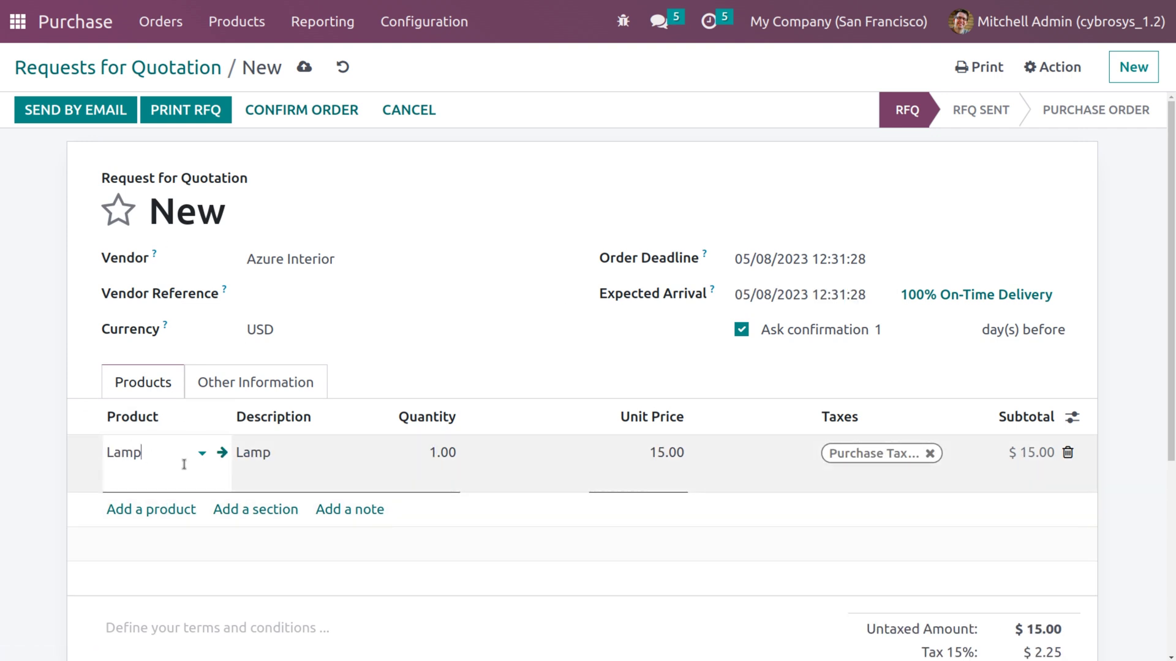
pyautogui.click(441, 456)
pyautogui.doubleClick(439, 461)
pyautogui.press('BackSpace')
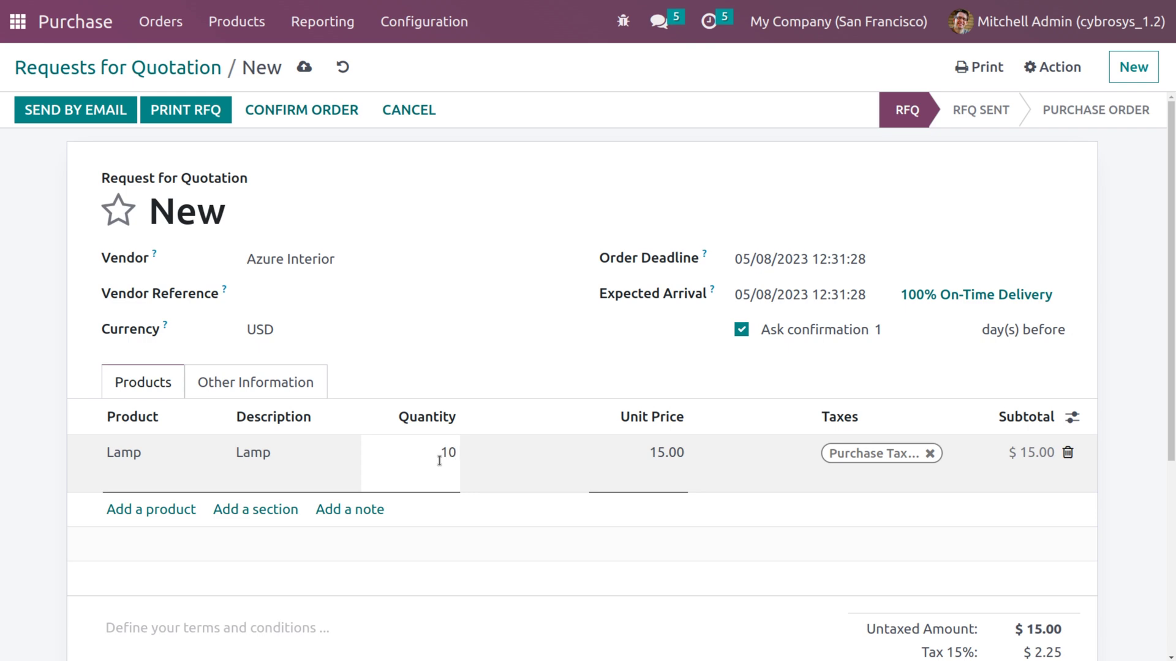
# - Set the Lamp line's unit price to 20, remove its purchase tax, then save and confirm the order
pyautogui.click(664, 453)
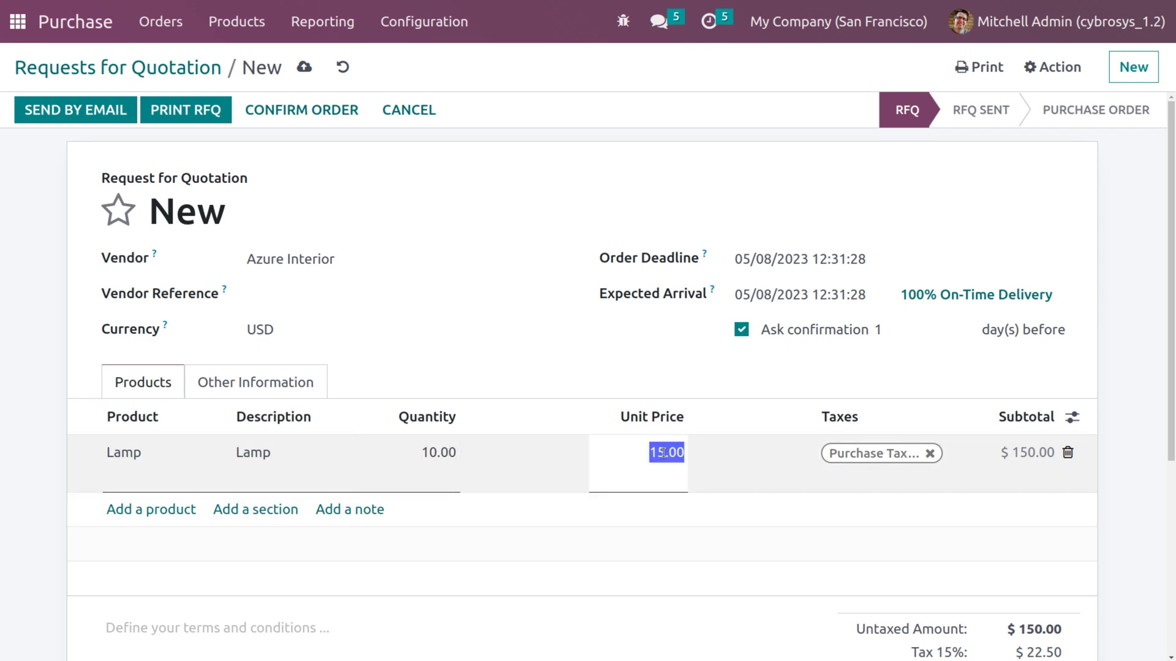
pyautogui.press('BackSpace')
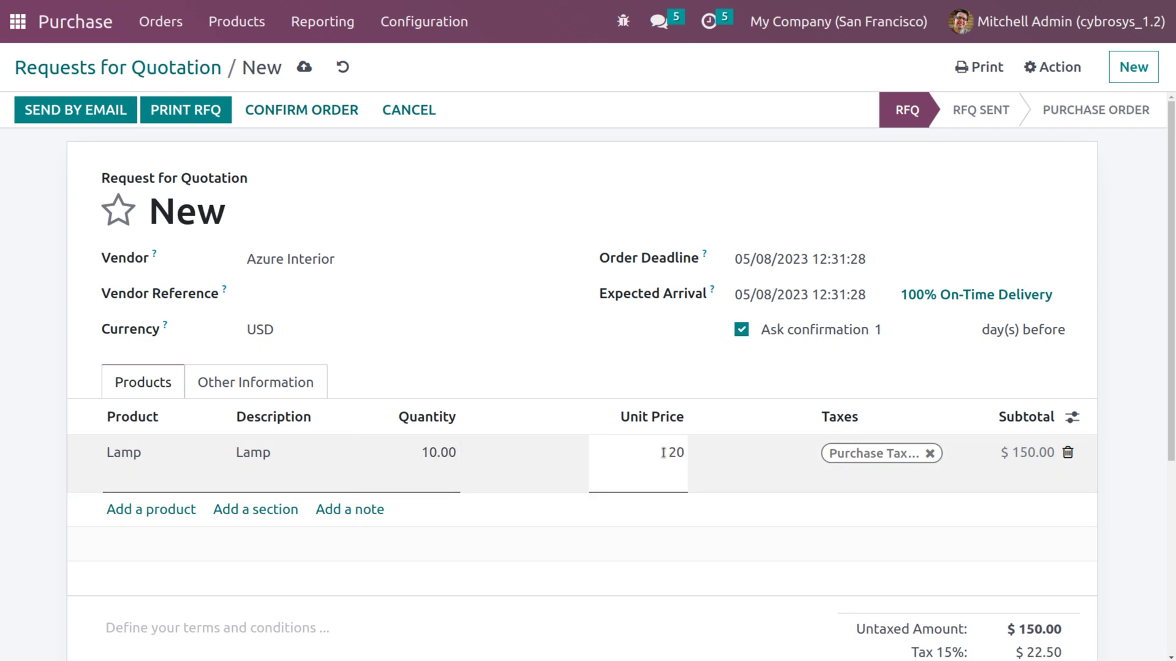
pyautogui.click(931, 454)
pyautogui.click(930, 454)
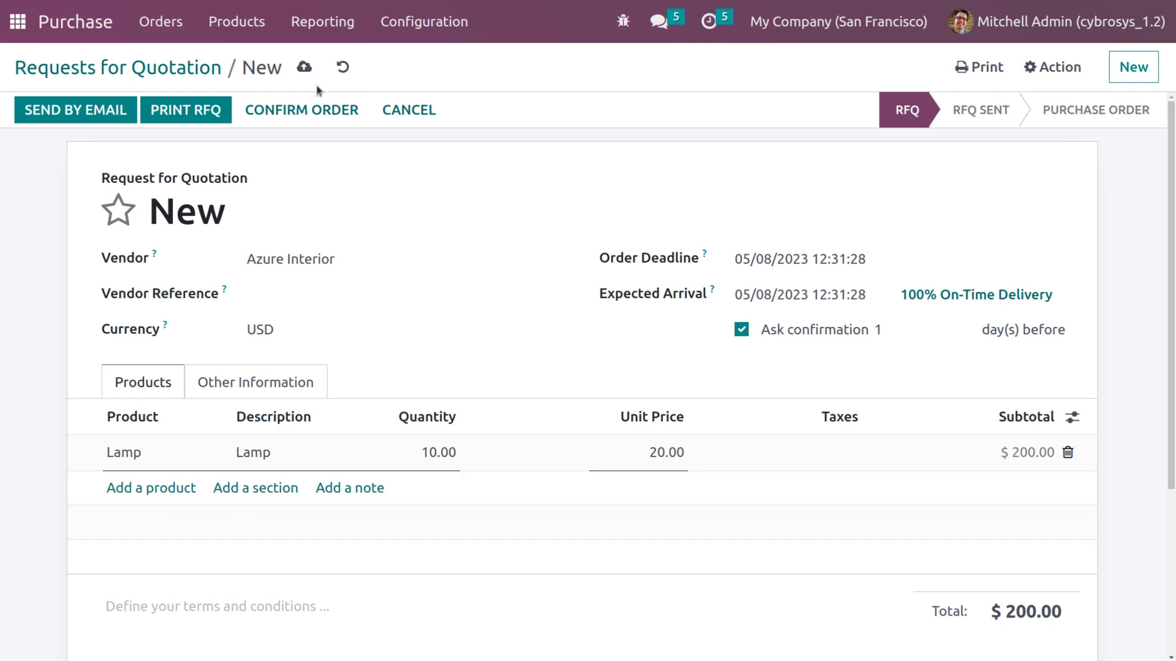
pyautogui.click(304, 67)
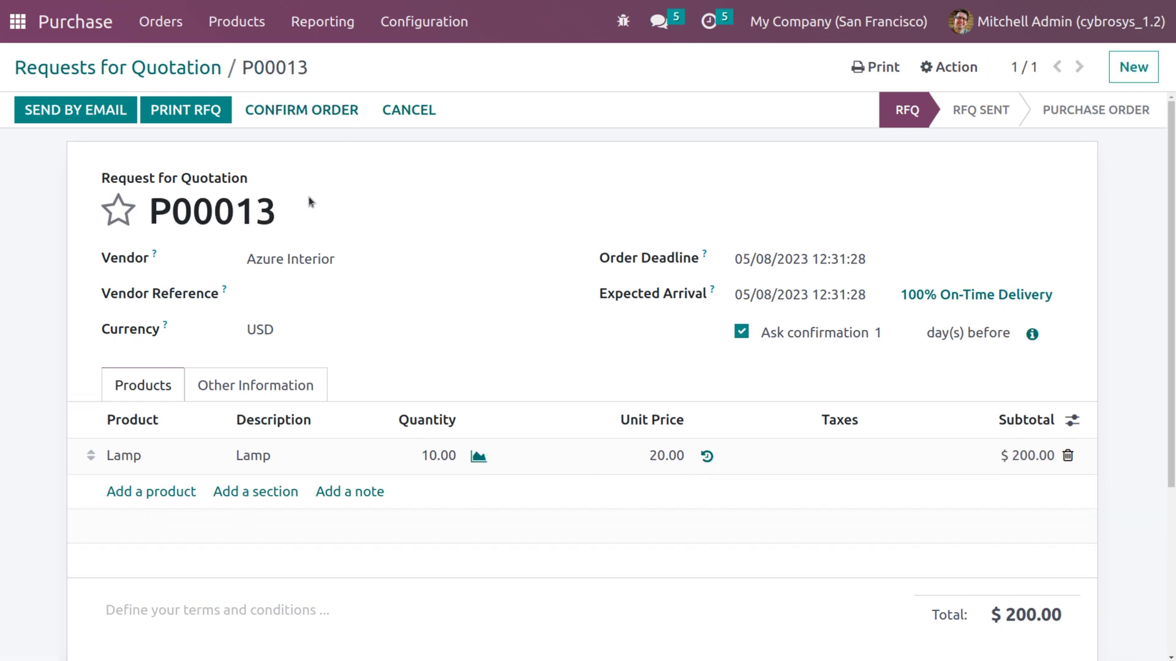
pyautogui.click(276, 110)
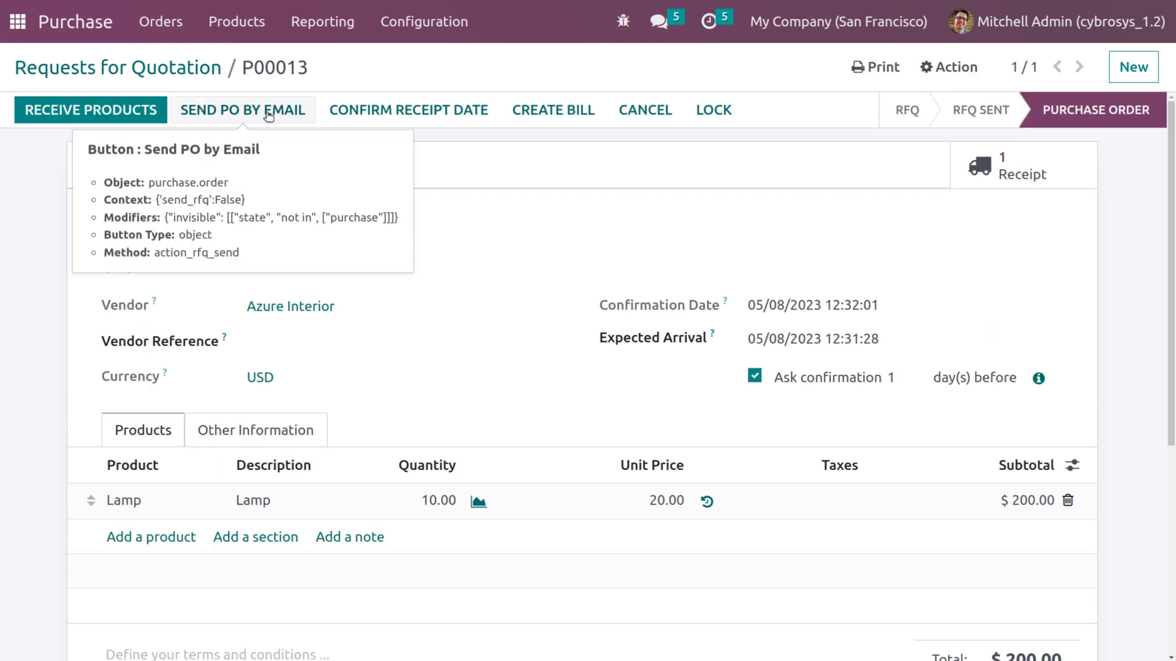
# - Receive the order's products, enter a done quantity of 10 for the Lamp and validate the receipt
pyautogui.click(149, 116)
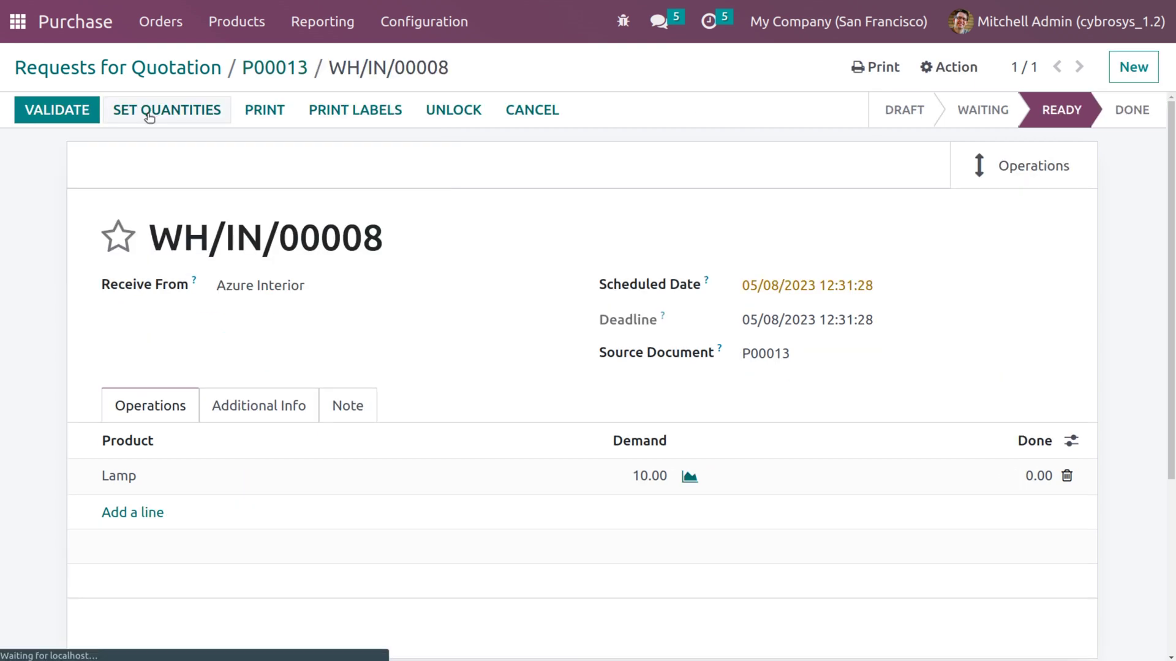
pyautogui.click(1029, 468)
pyautogui.write('10')
pyautogui.click(87, 116)
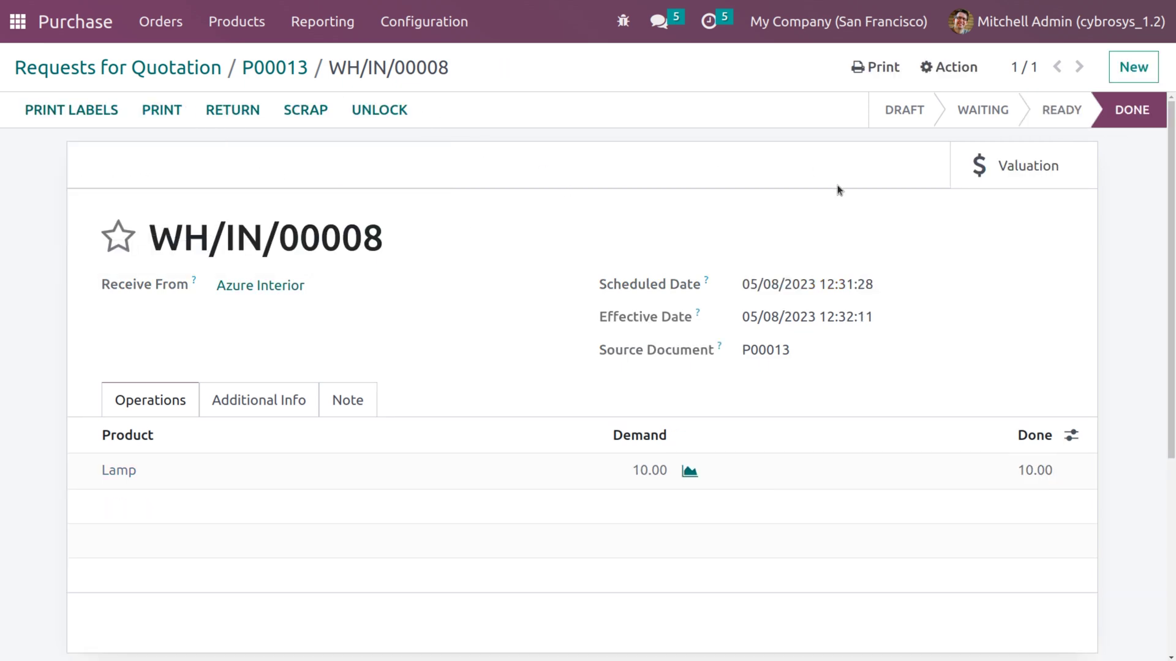
# - Examine the Lamp's unit and total value in the stock valuation of receipt WH/IN/00008, then return to purchase order P00013
pyautogui.click(1049, 166)
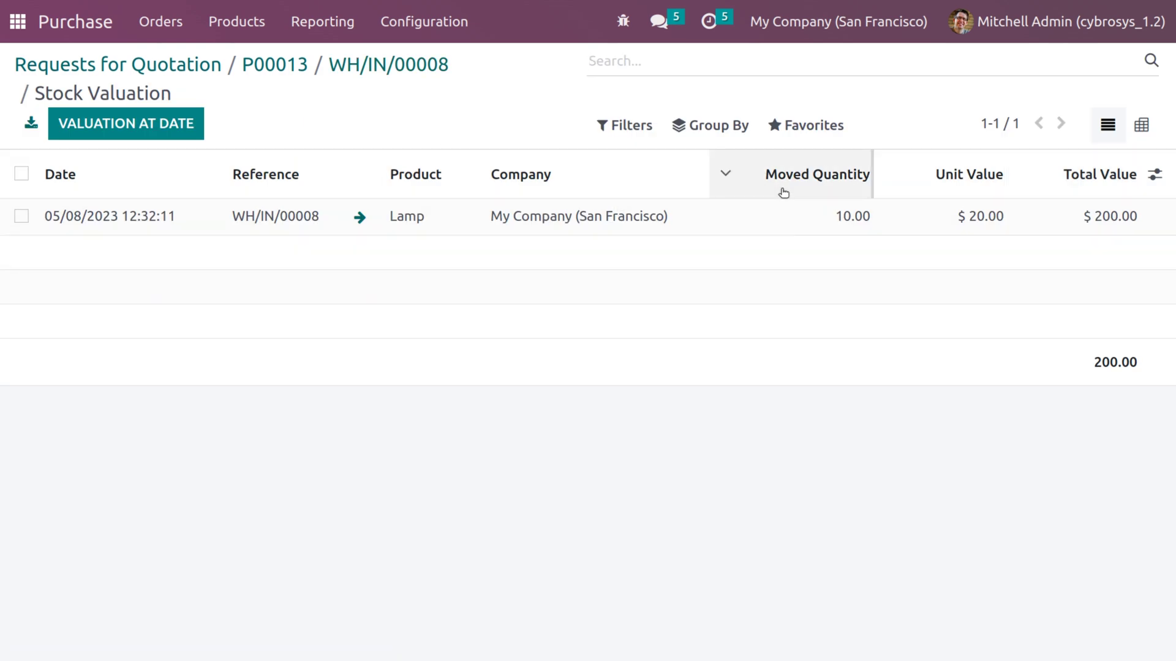
pyautogui.moveTo(783, 193)
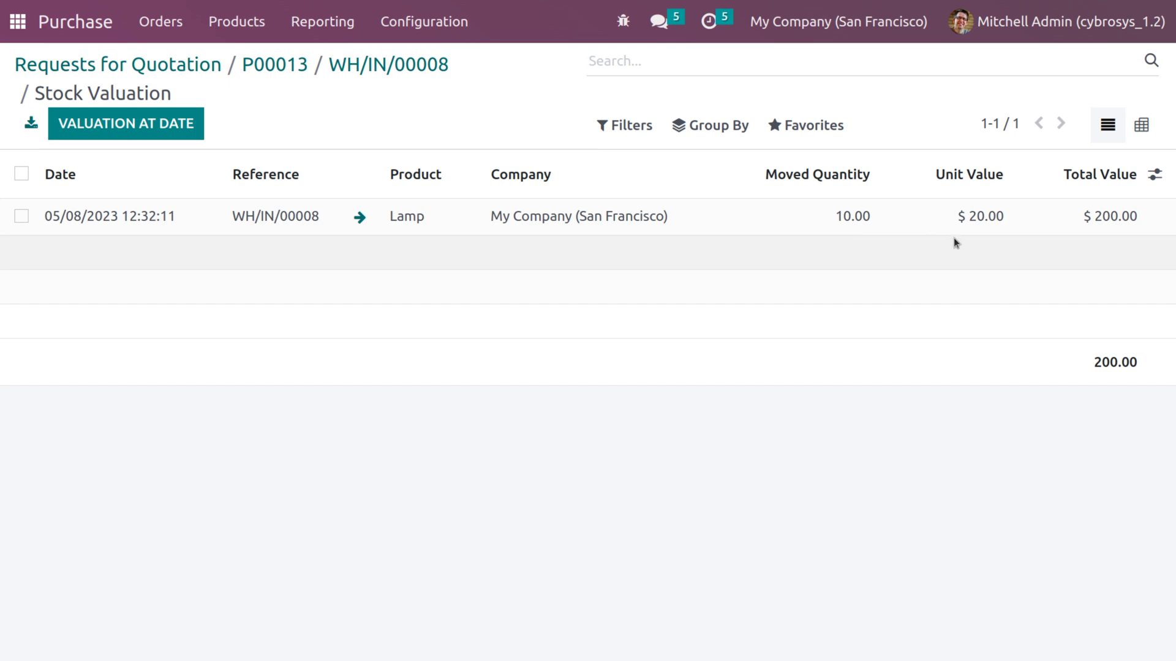
pyautogui.click(291, 67)
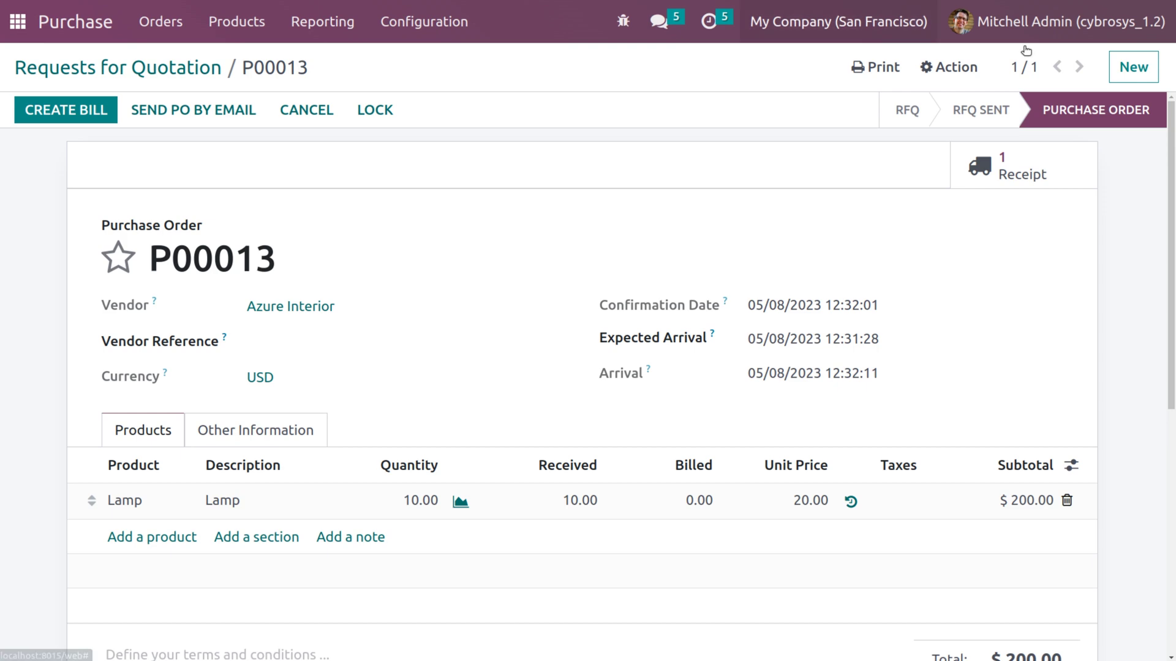
# - Create a new request for quotation with Deco Addict as the vendor
pyautogui.click(1126, 69)
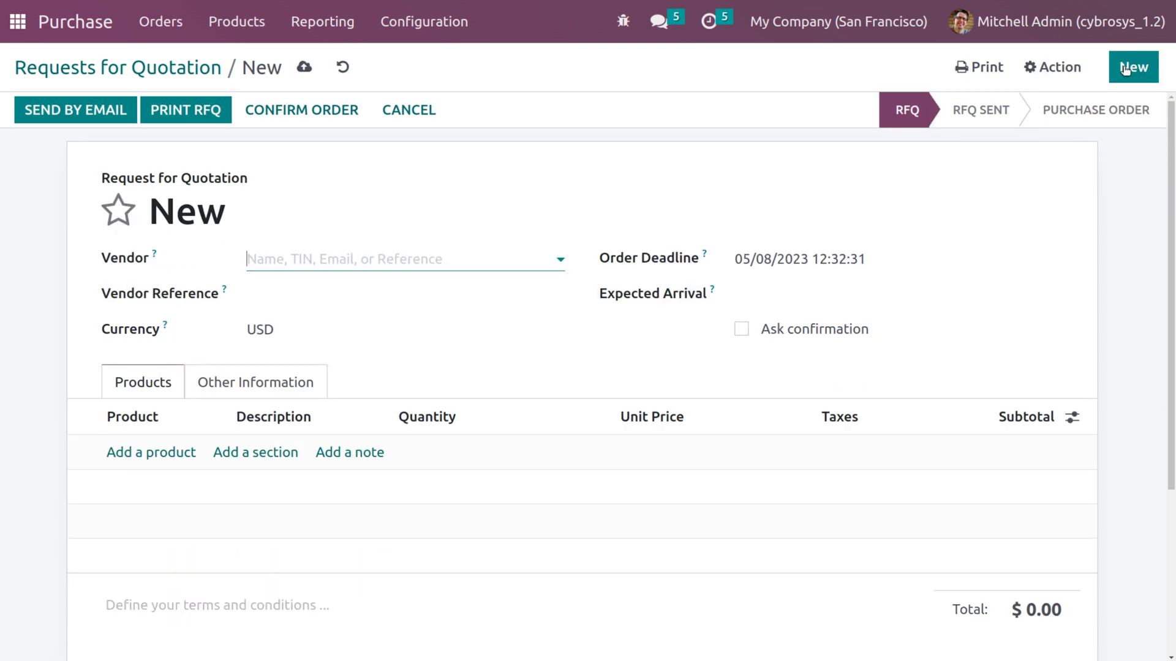
pyautogui.click(296, 258)
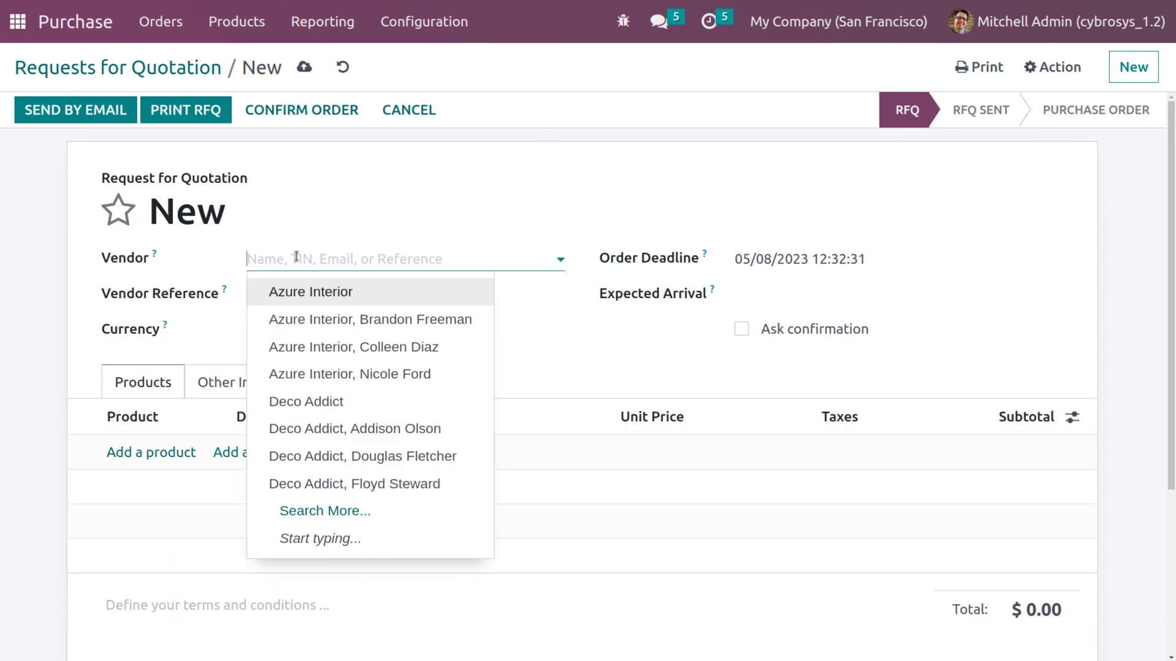
pyautogui.click(331, 402)
# - Add the Lamp product to the Deco Addict quotation with a quantity of 10
pyautogui.click(148, 452)
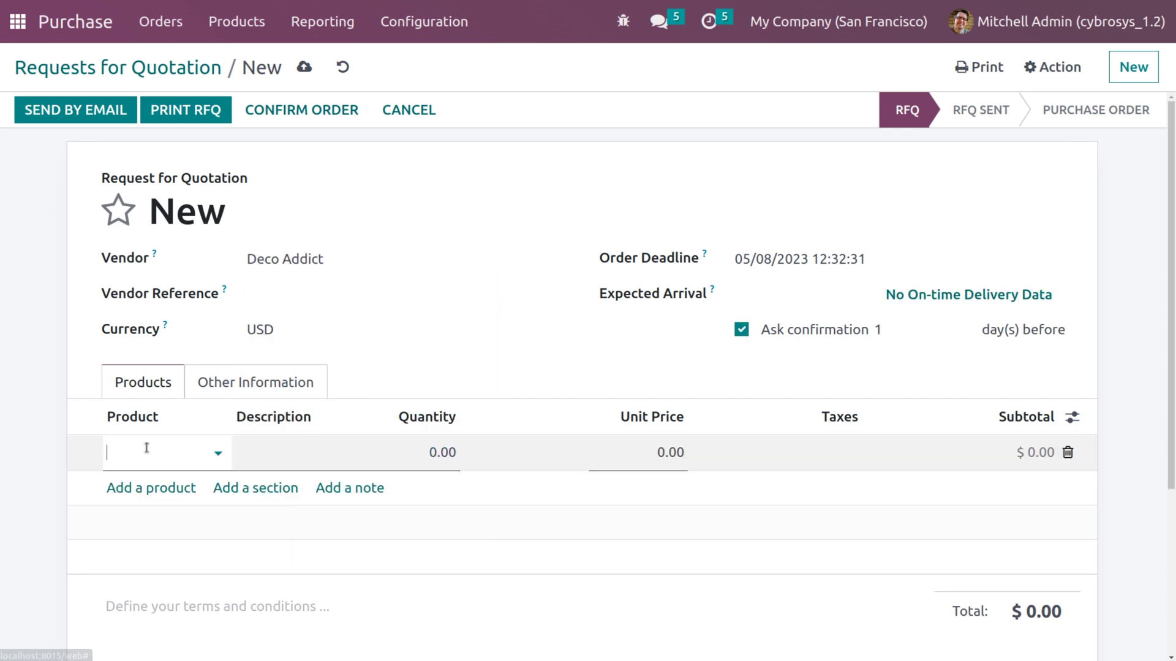
pyautogui.click(147, 448)
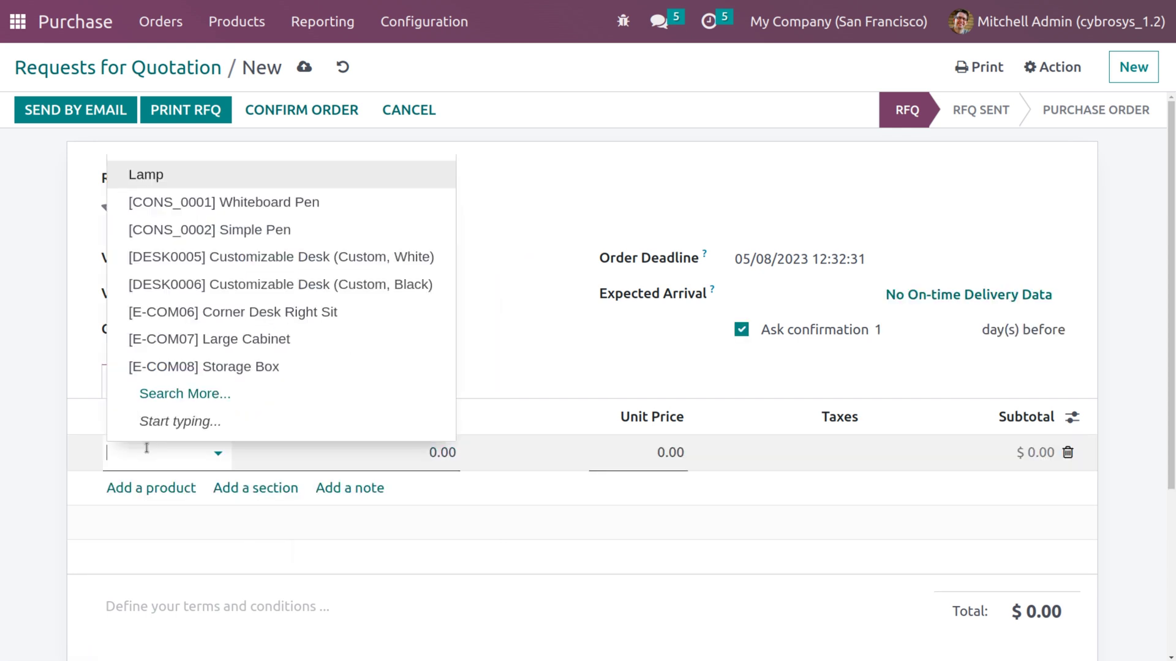
pyautogui.click(264, 178)
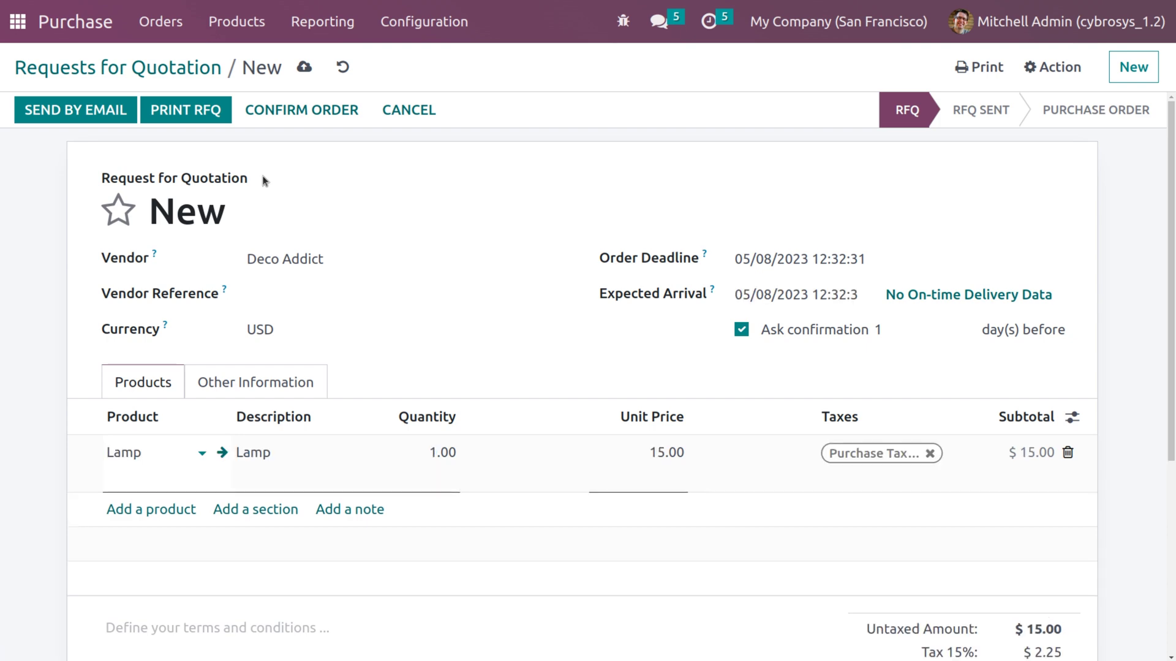
pyautogui.click(428, 453)
pyautogui.press('BackSpace')
pyautogui.write('10')
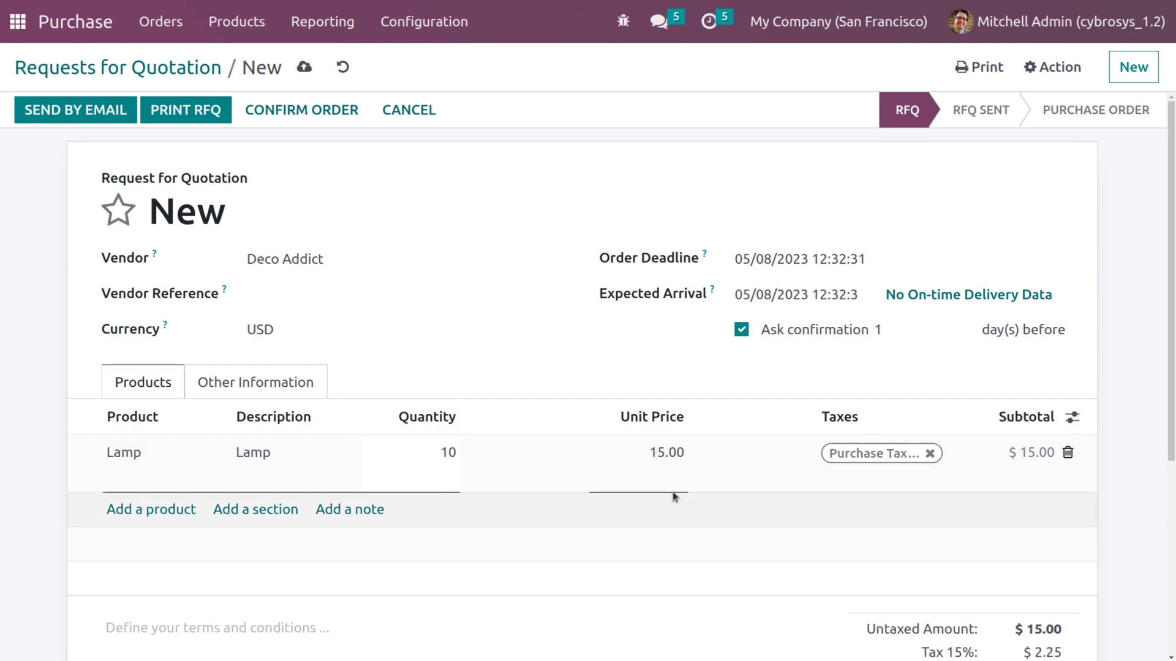
# - Set the Lamp line's unit price to 30, remove its purchase tax, then save and confirm the order
pyautogui.click(661, 454)
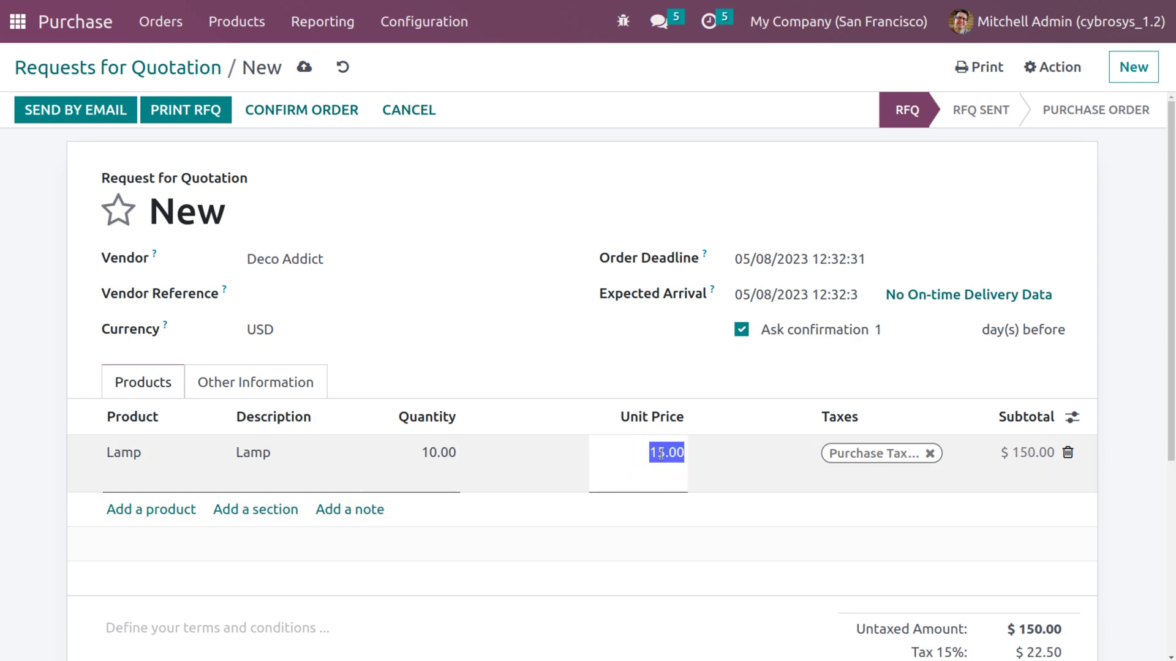
pyautogui.write('30')
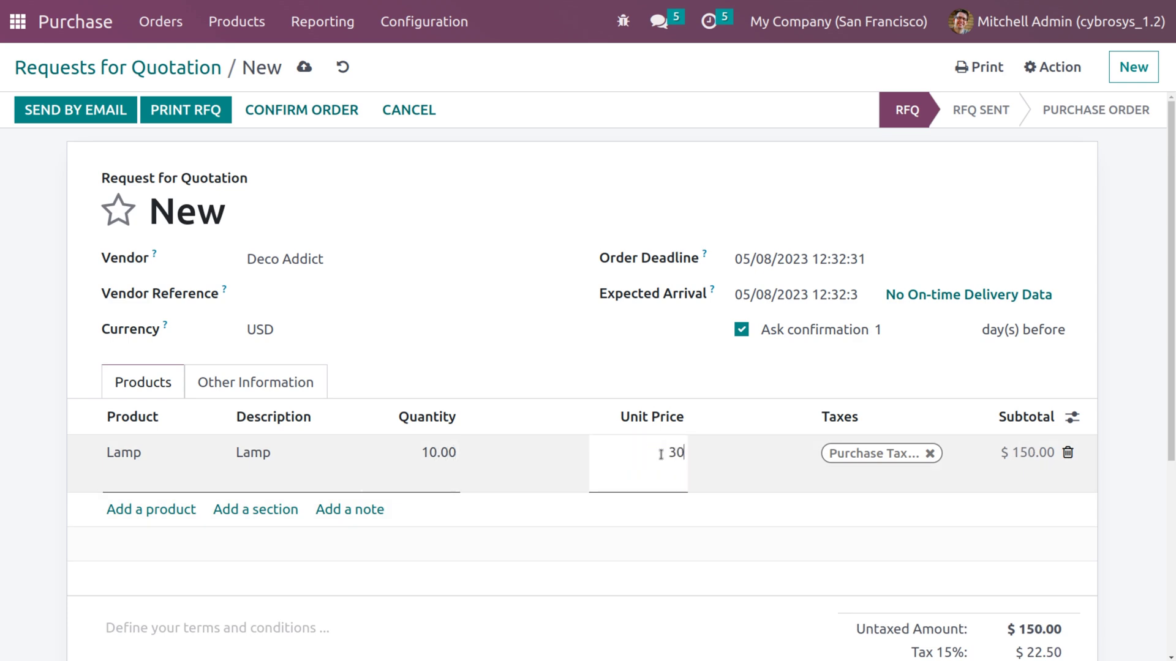
pyautogui.click(930, 453)
pyautogui.click(623, 333)
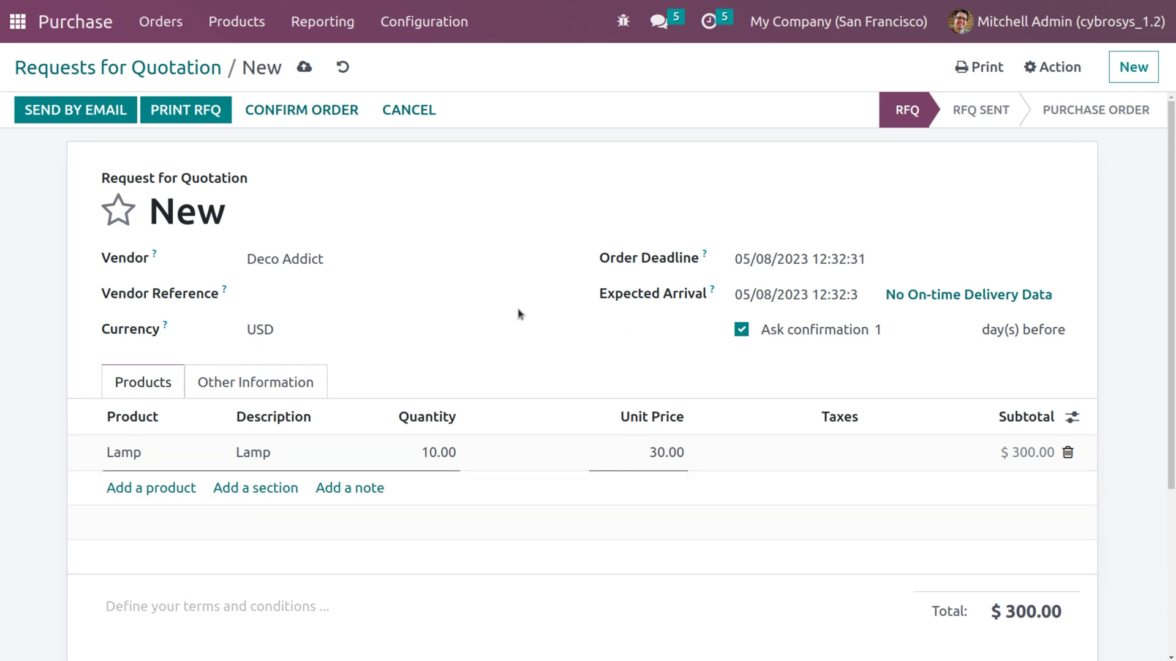
pyautogui.click(305, 68)
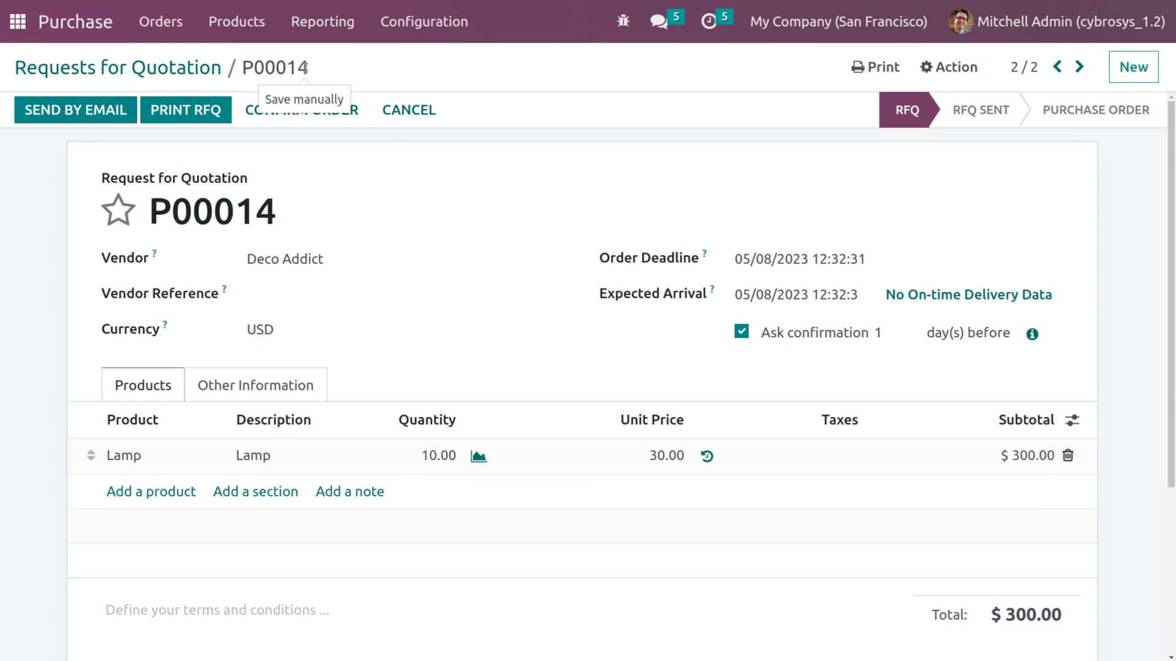
pyautogui.click(313, 115)
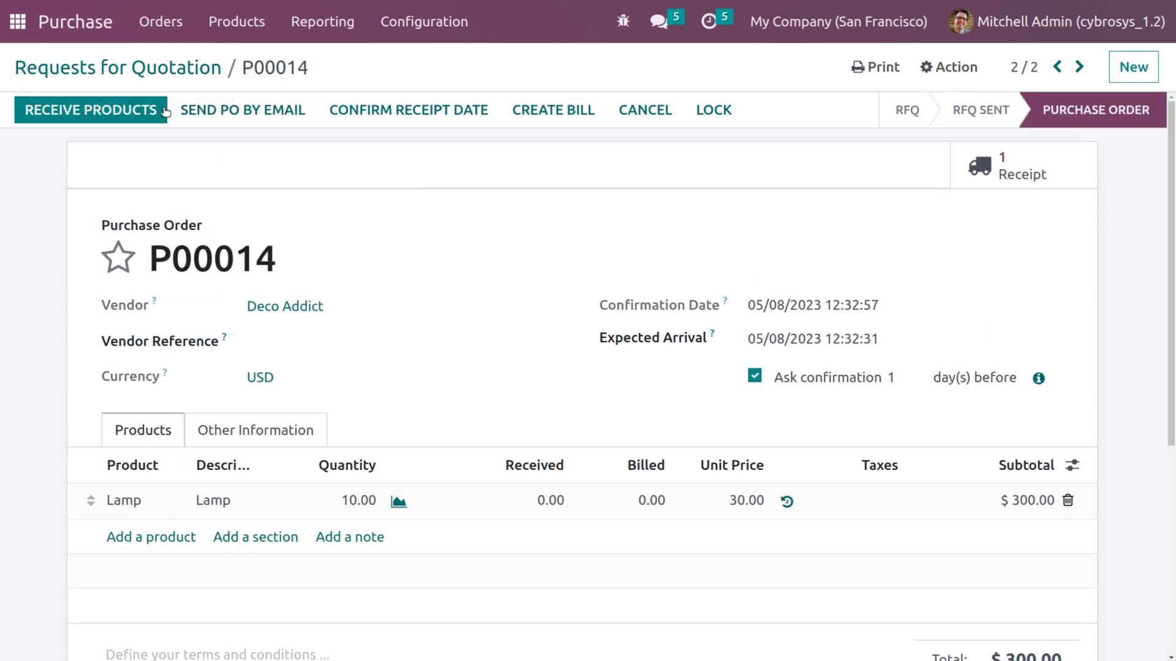
# - Receive the Deco Addict order's products, fill in the full demanded quantity as done and validate the receipt
pyautogui.click(130, 111)
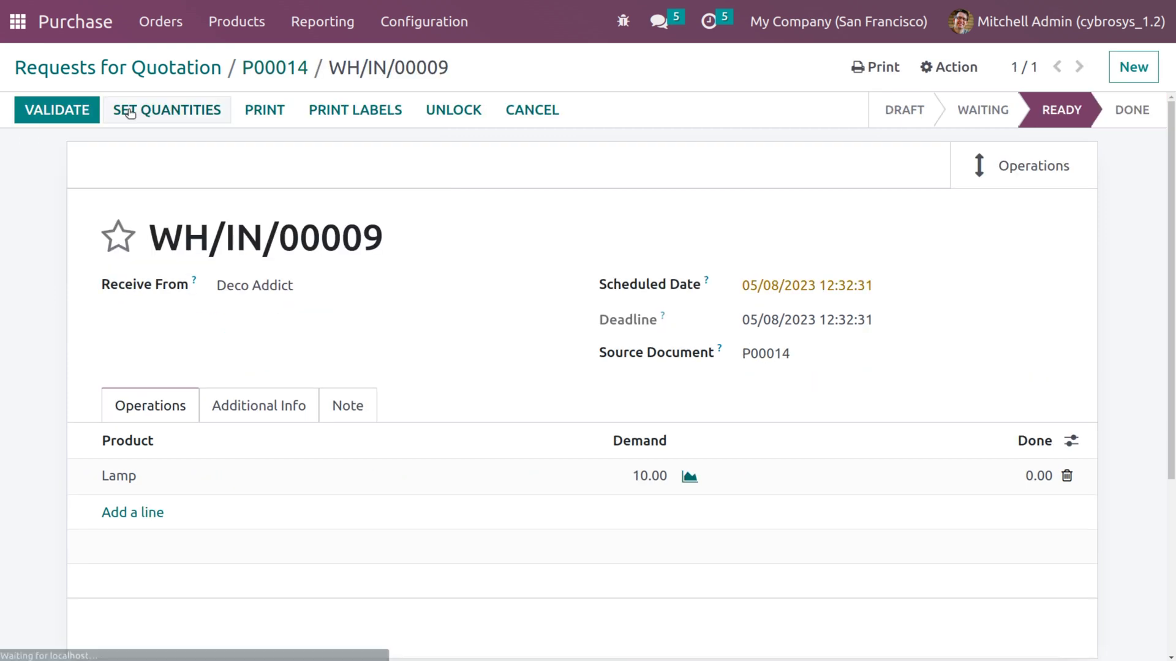
pyautogui.click(138, 112)
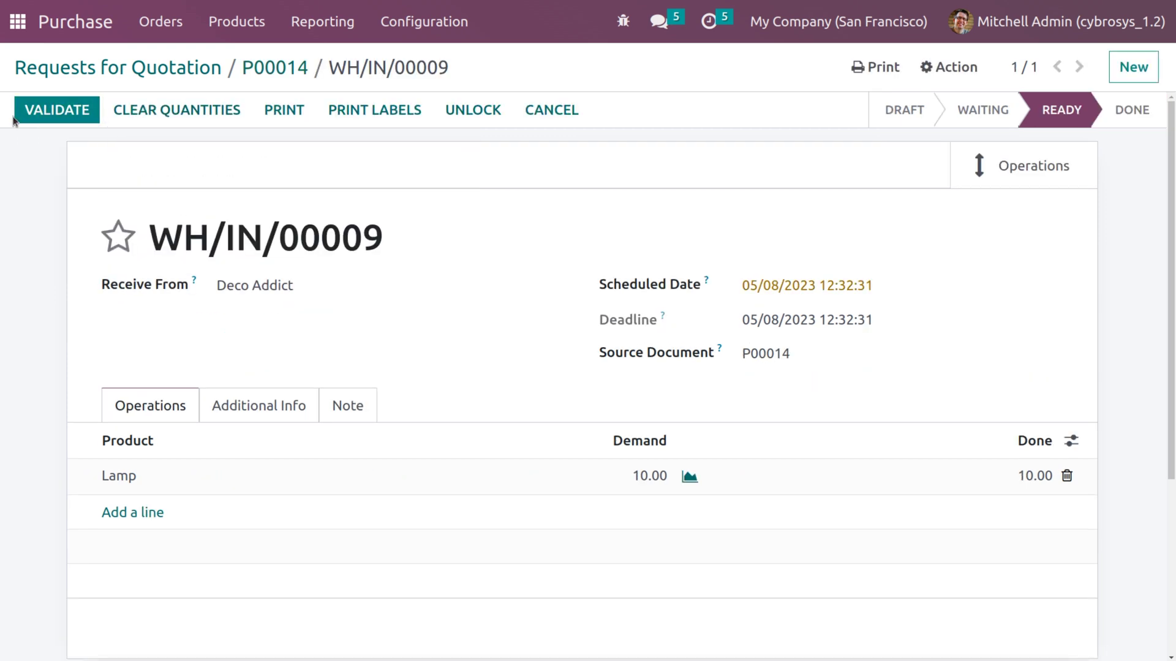
pyautogui.click(35, 109)
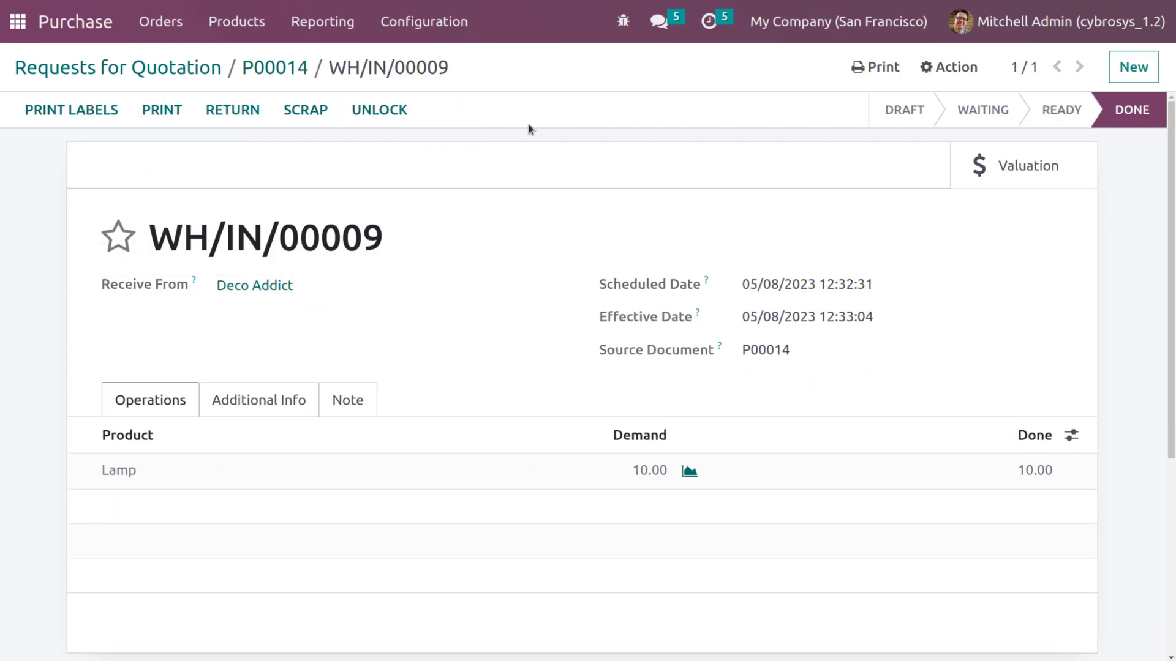
# - Examine the Lamp's value in the stock valuation of receipt WH/IN/00009, then check the cost on the Lamp product form
pyautogui.click(1018, 181)
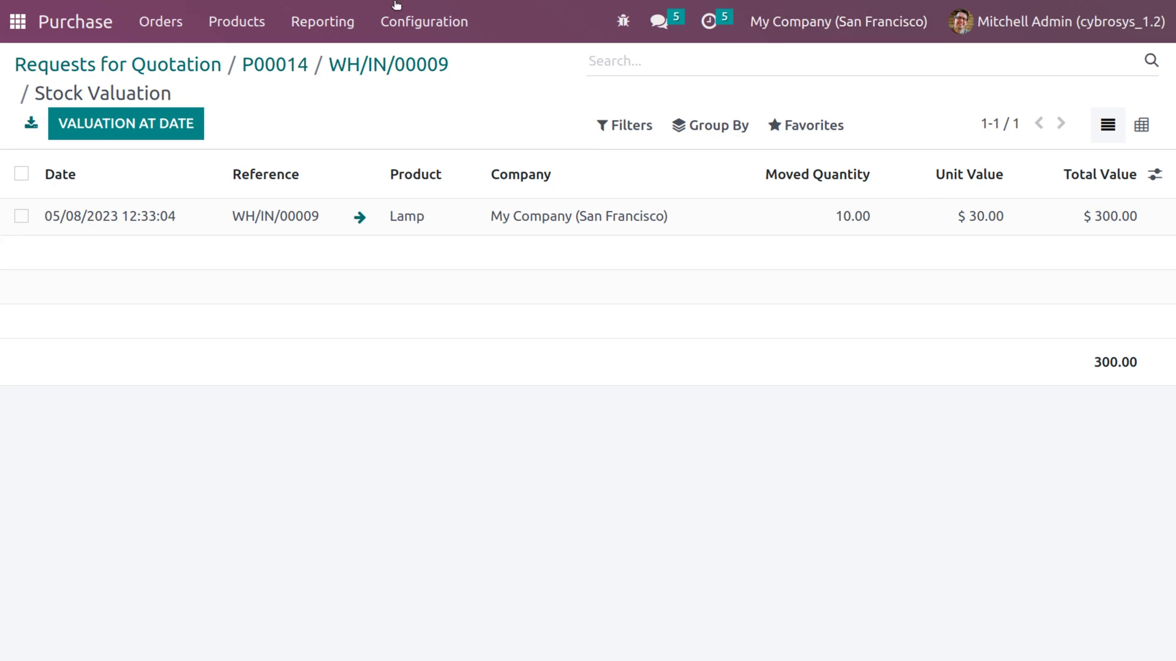
pyautogui.click(244, 28)
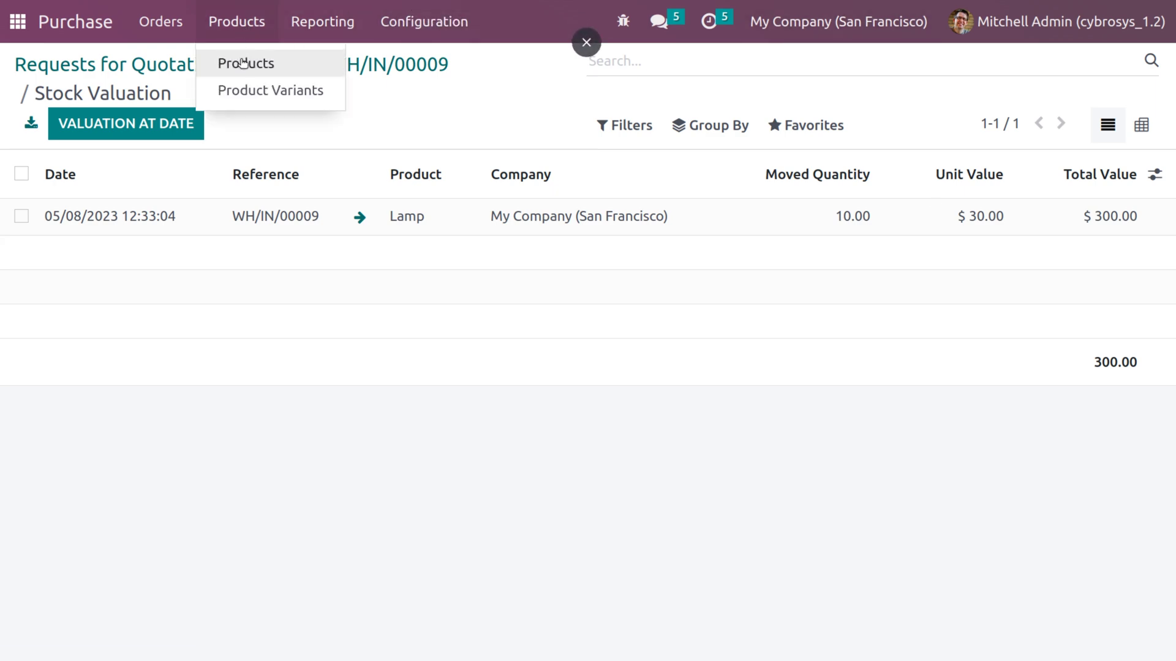
pyautogui.click(244, 61)
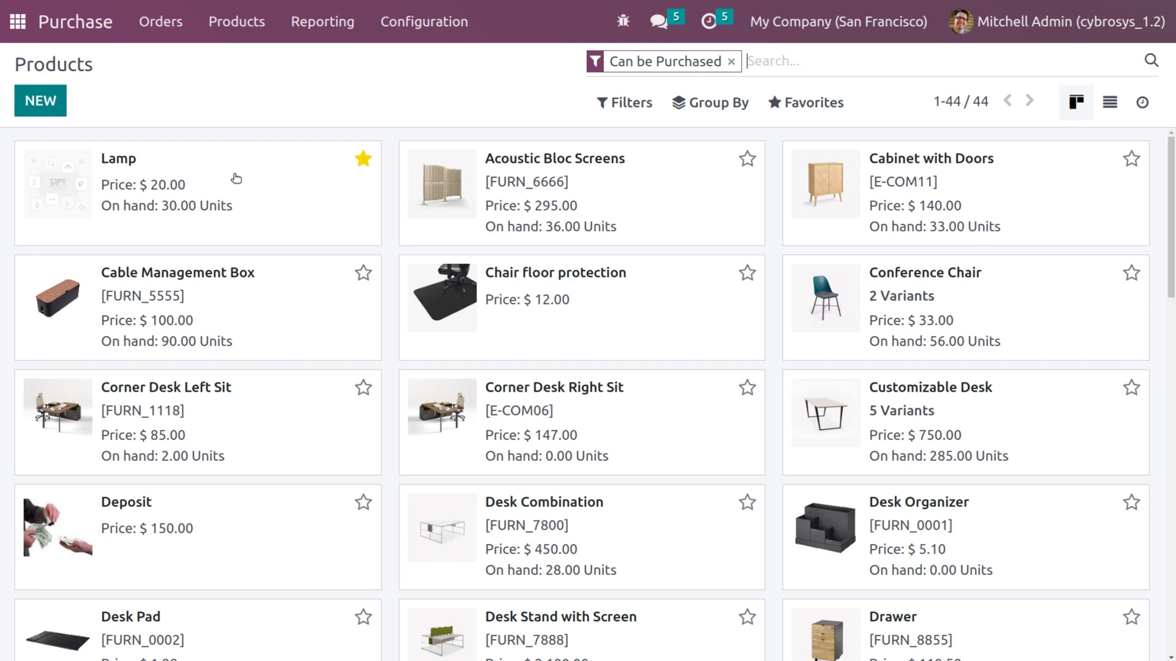
pyautogui.click(236, 179)
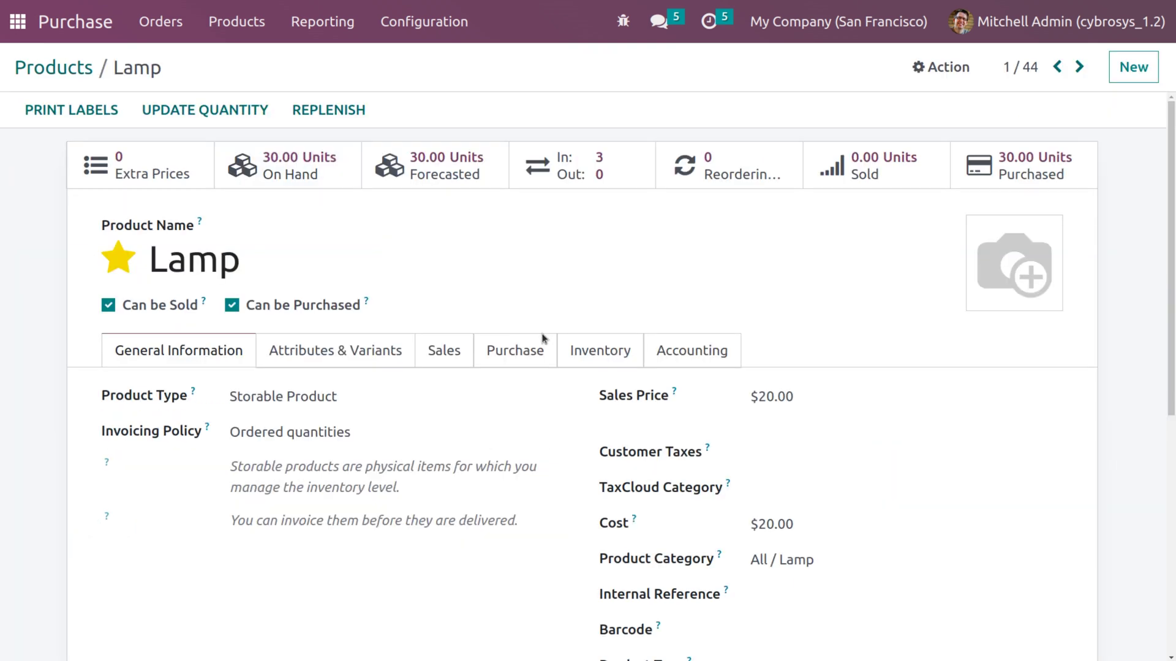
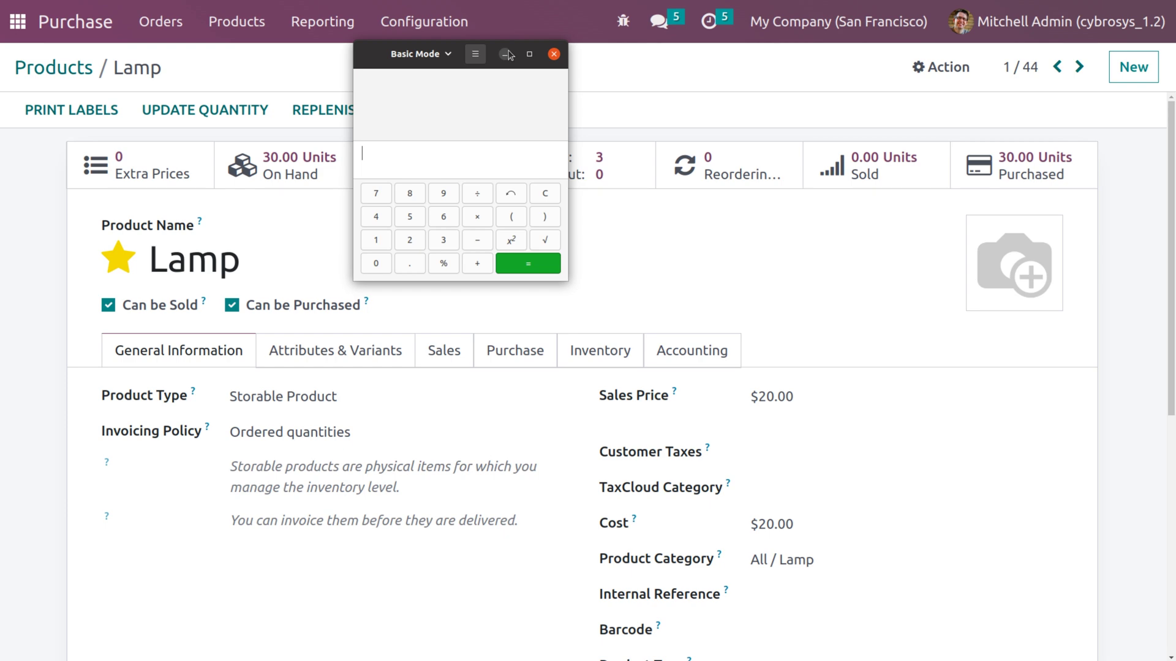
# - Switch to the calculator and compute the total purchase value of the three Lamp orders as 10×10+10×20+10×30
pyautogui.write('10')
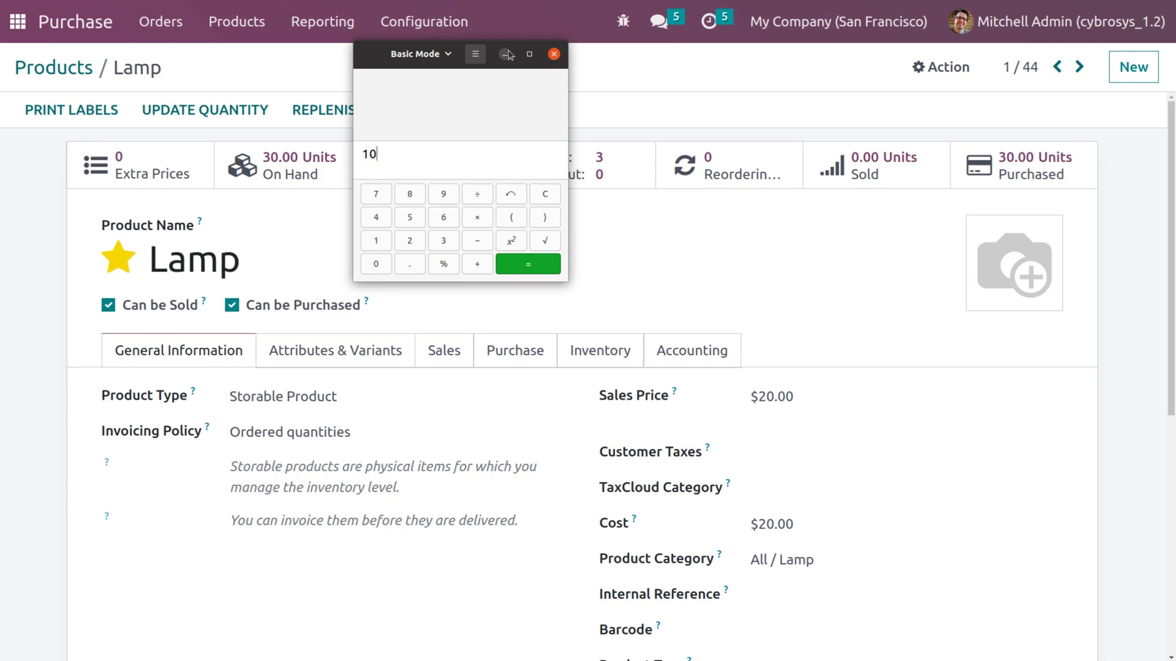
pyautogui.write('*10')
pyautogui.write('+')
pyautogui.write('10')
pyautogui.write('*20')
pyautogui.write('+')
pyautogui.write('10')
pyautogui.write('*')
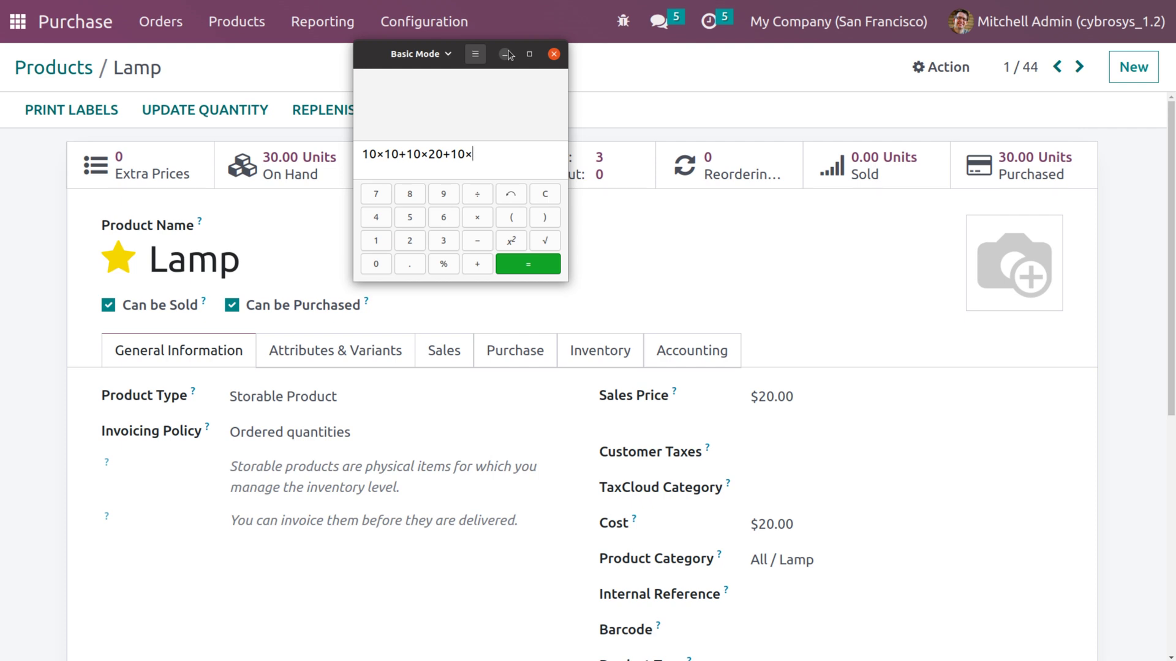
pyautogui.write('30')
pyautogui.press('Return')
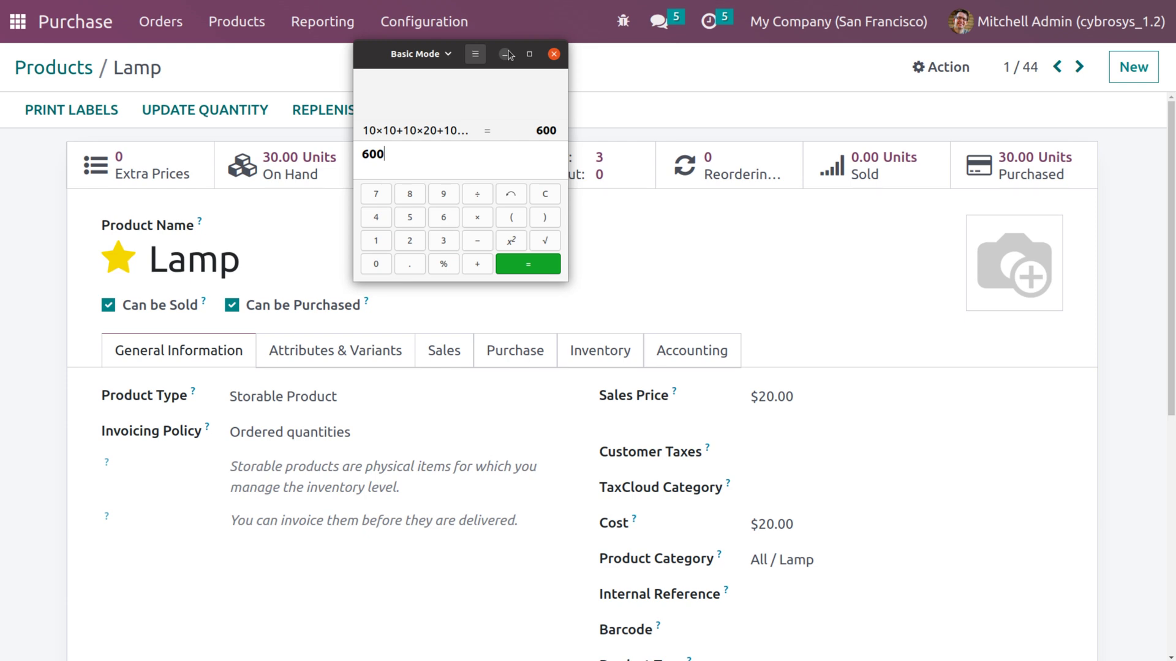
# - Divide the calculated total by 30 and compare the average with the cost on the Lamp product form
pyautogui.write('/30')
pyautogui.press('Return')
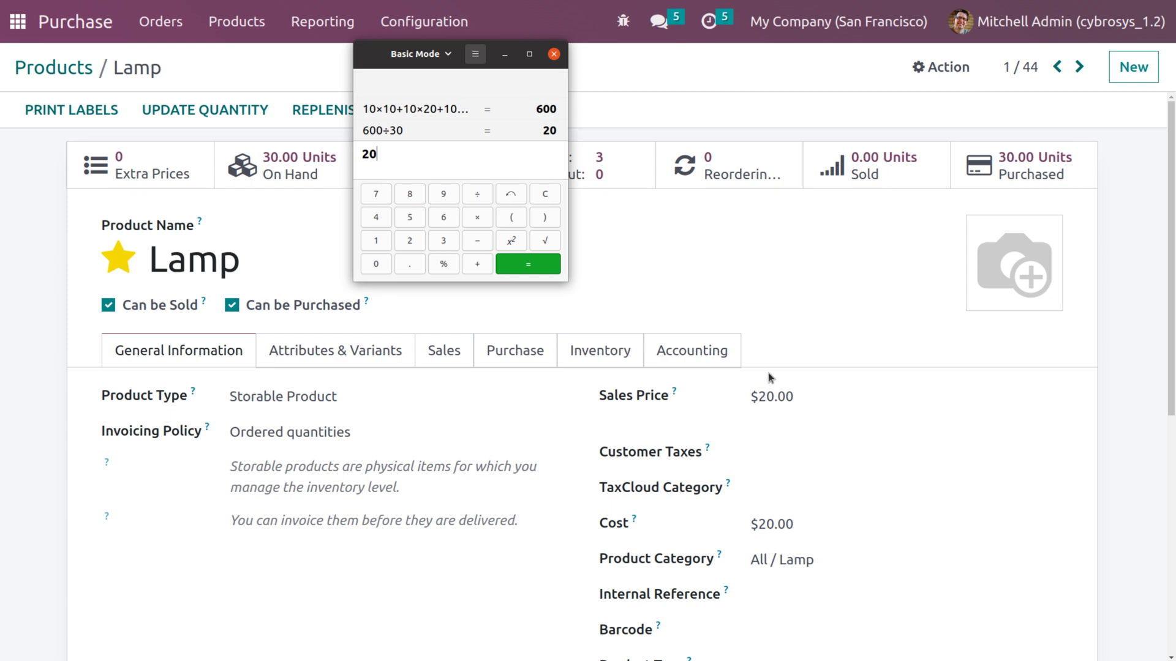
pyautogui.click(750, 469)
pyautogui.scroll(-3, 750, 469)
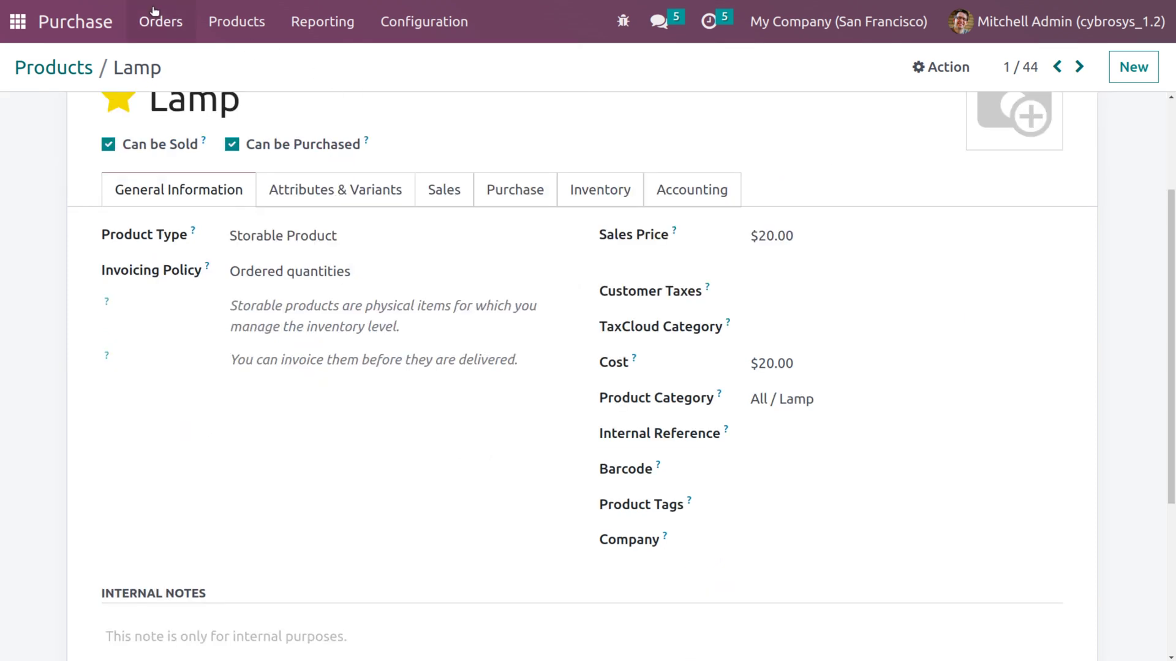
# - Switch to the Inventory app, open the All / Lamp product category and list the products it contains
pyautogui.click(16, 23)
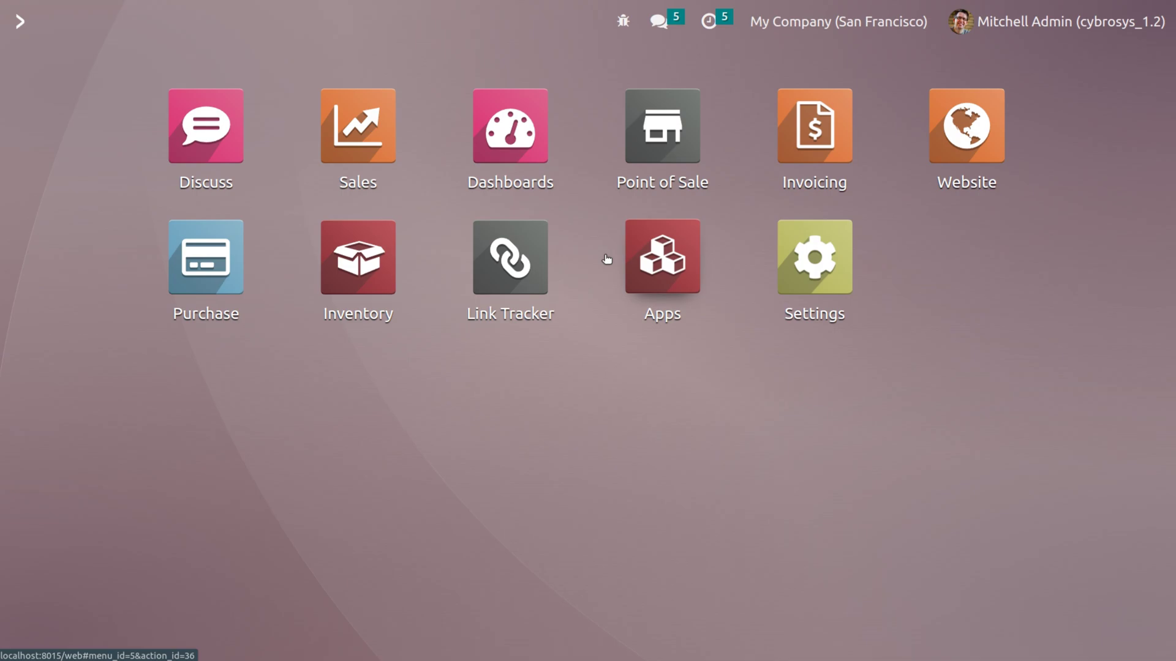
pyautogui.click(358, 257)
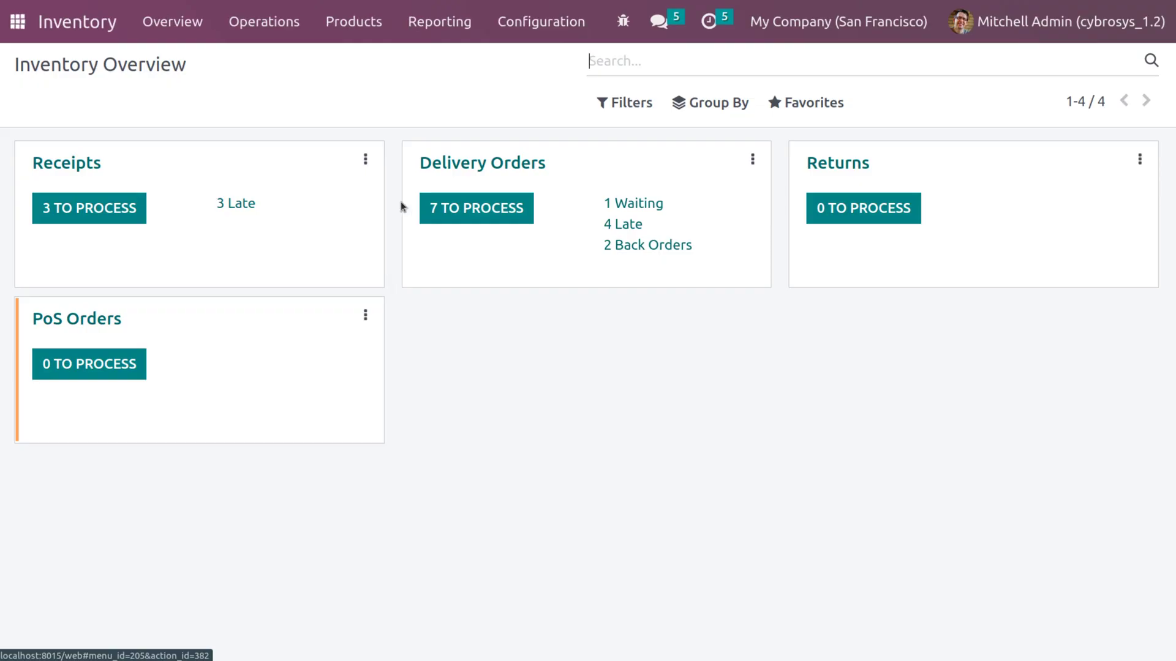
pyautogui.click(529, 25)
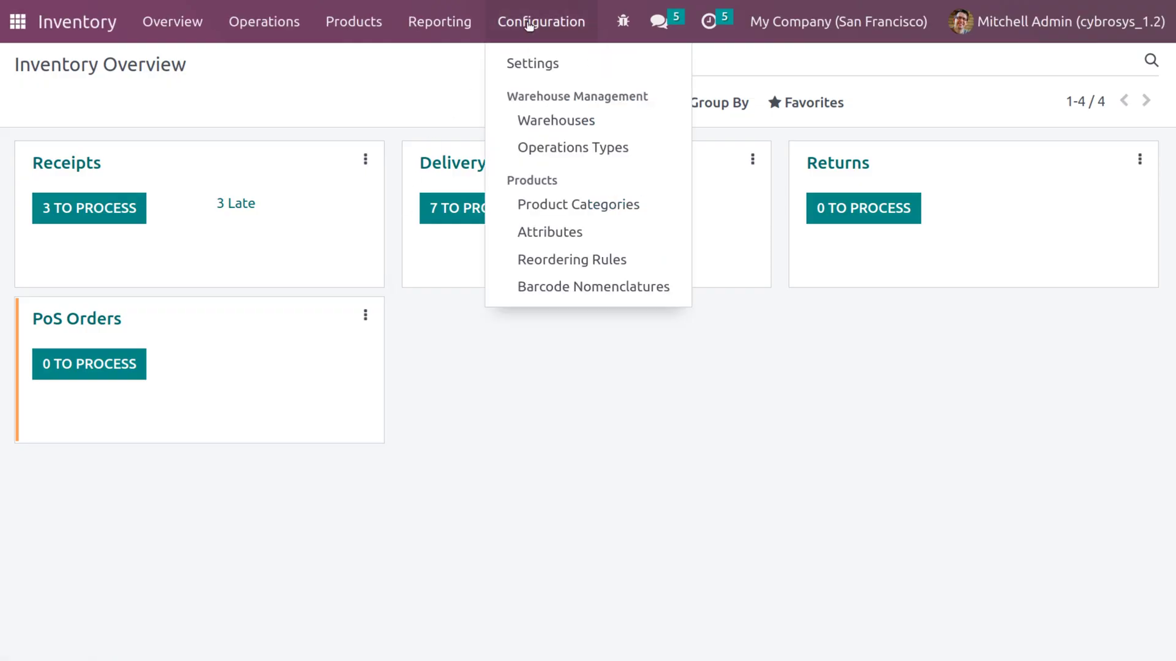
pyautogui.click(553, 206)
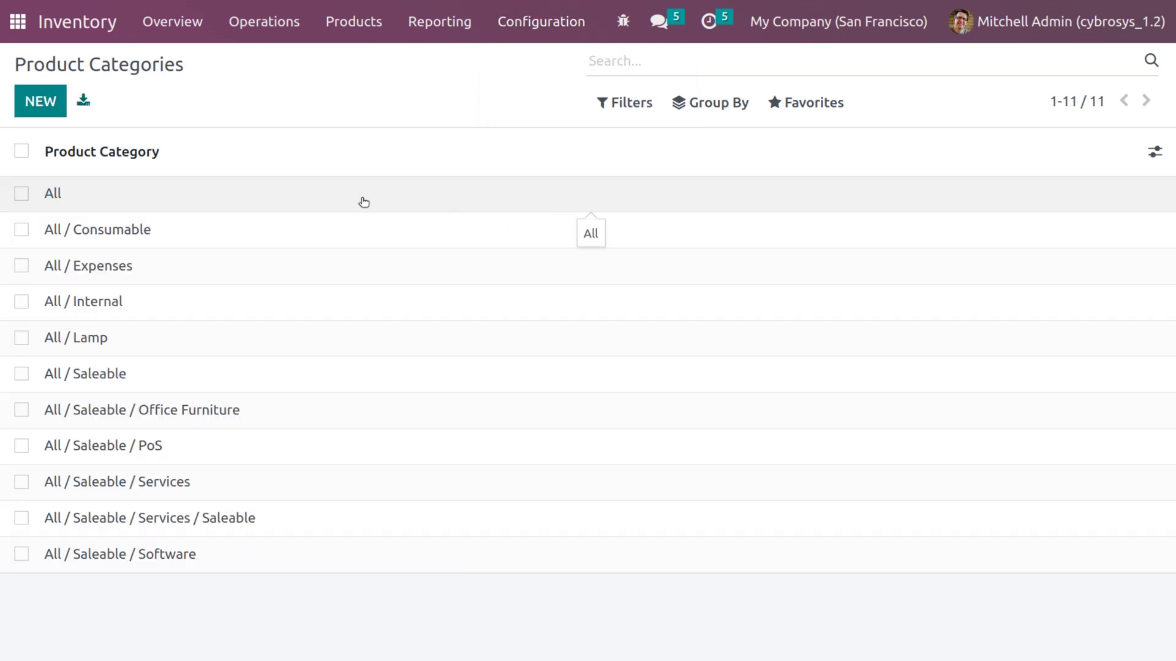
pyautogui.click(210, 346)
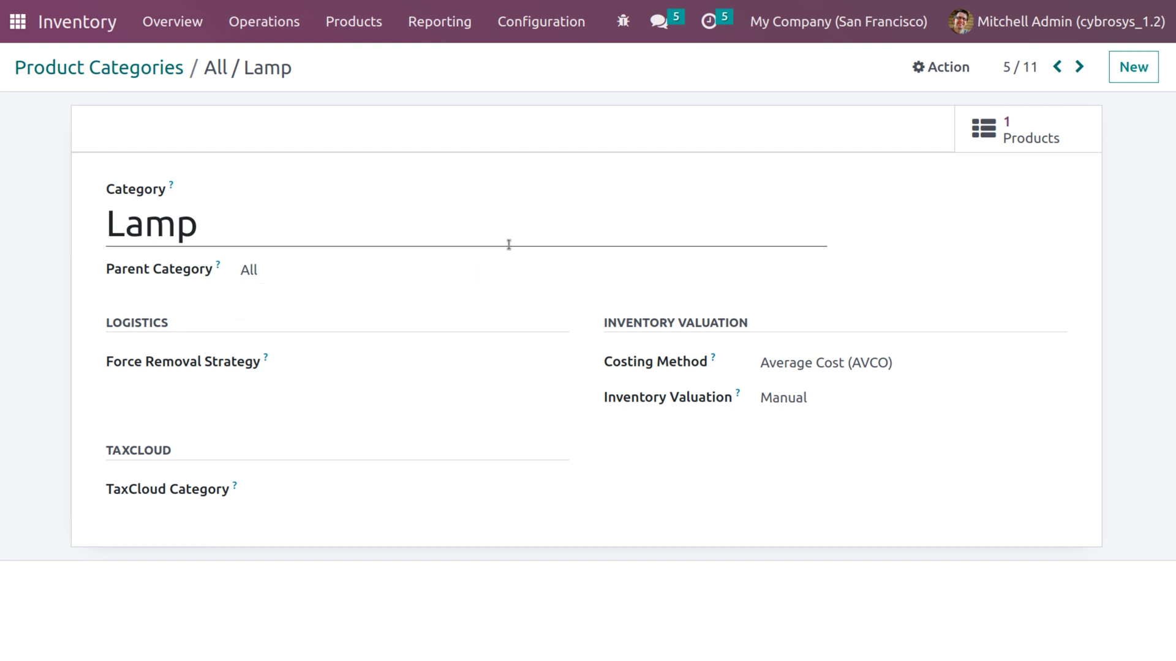
pyautogui.click(1013, 131)
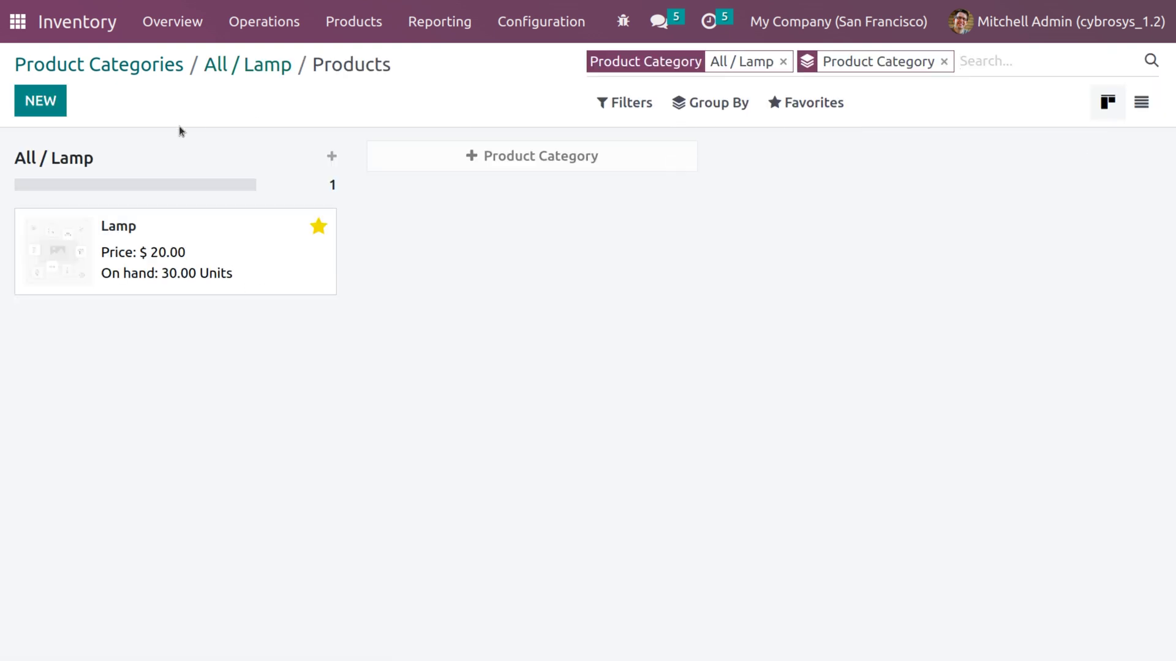
# - Create a product named Candle in the All / Lamp category, marked as a favorite with the Storable Product type
pyautogui.click(42, 99)
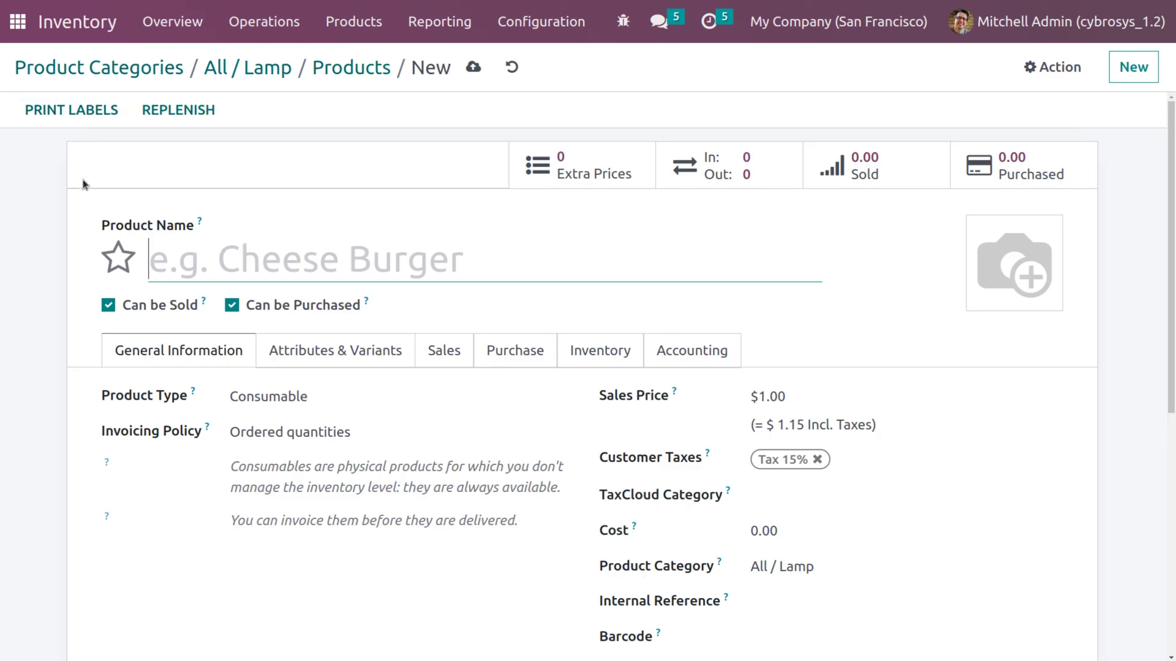
pyautogui.click(118, 257)
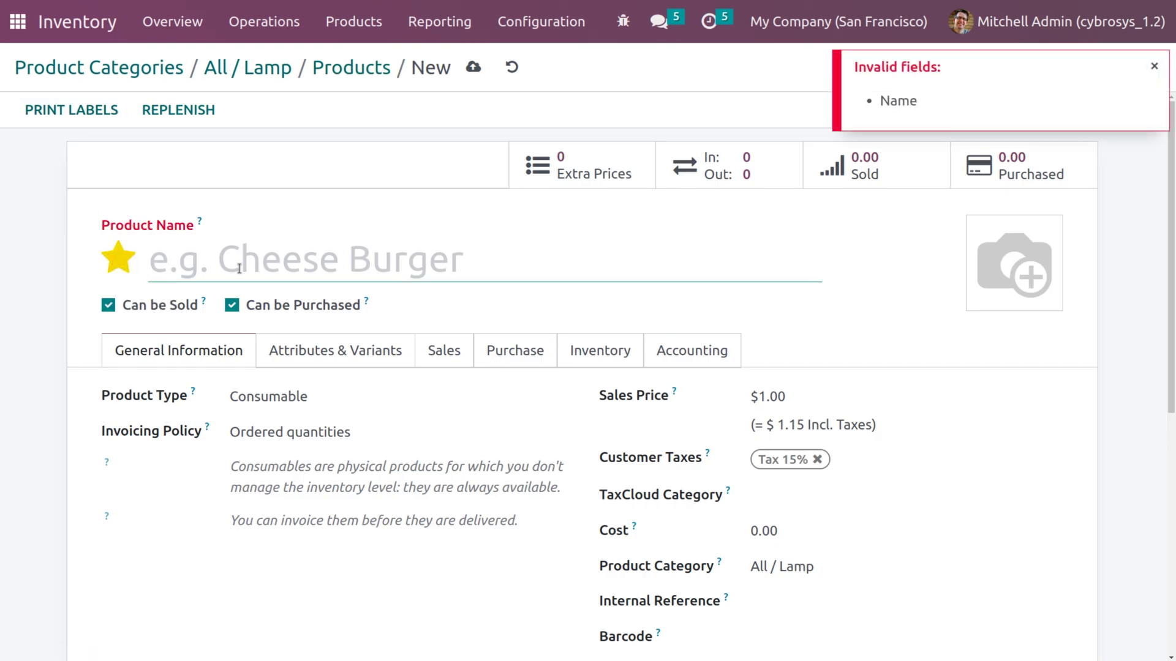
pyautogui.write('Ca')
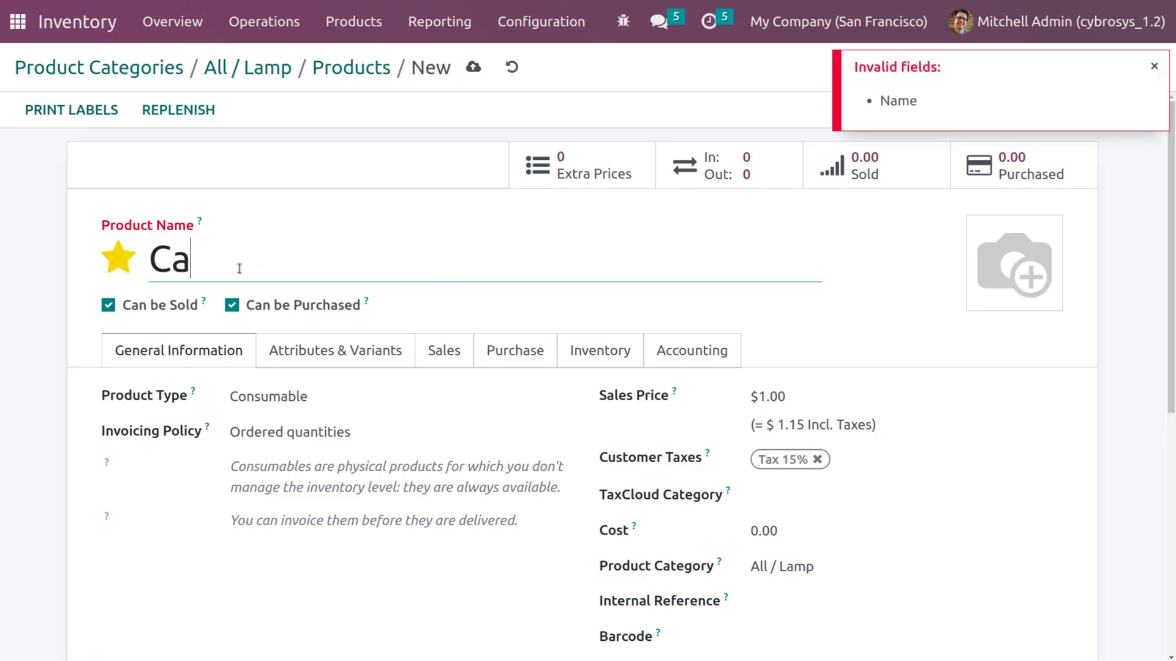
pyautogui.write('ndle')
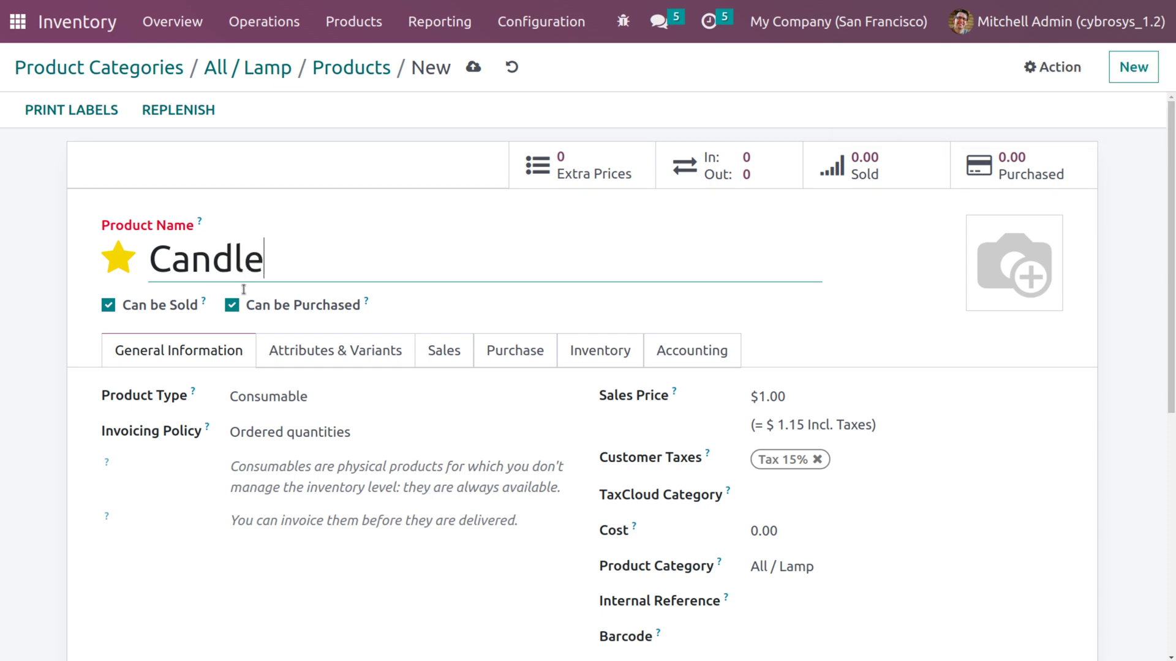
pyautogui.click(287, 398)
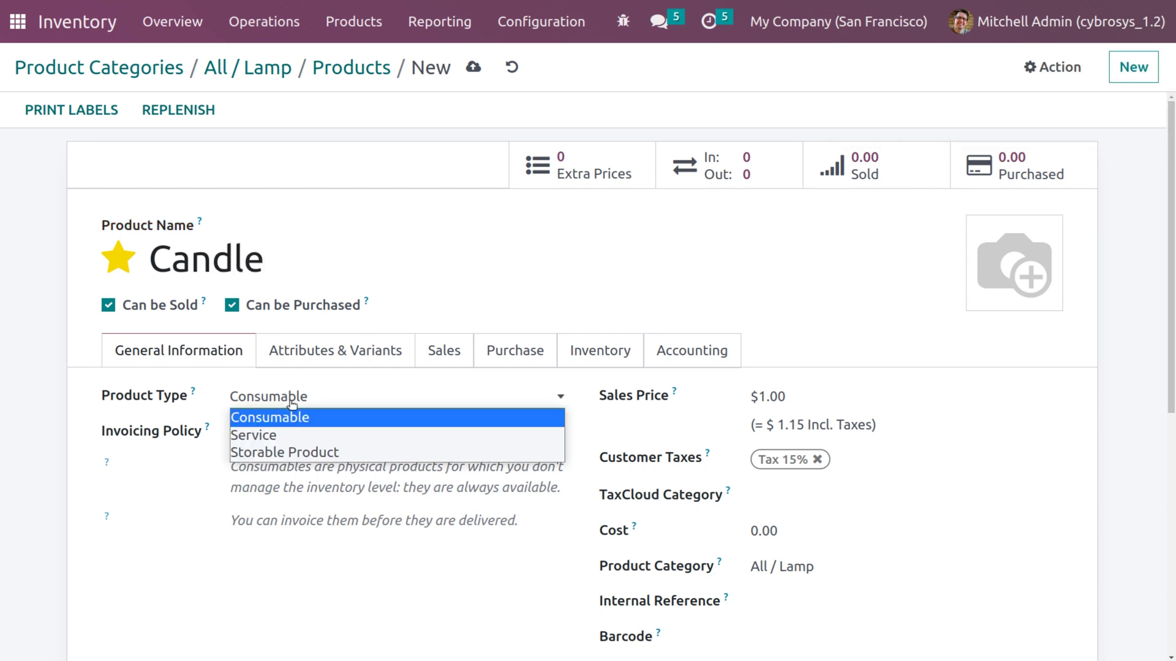
pyautogui.click(301, 453)
# - Set the sales price of the new Candle product to $20
pyautogui.click(830, 403)
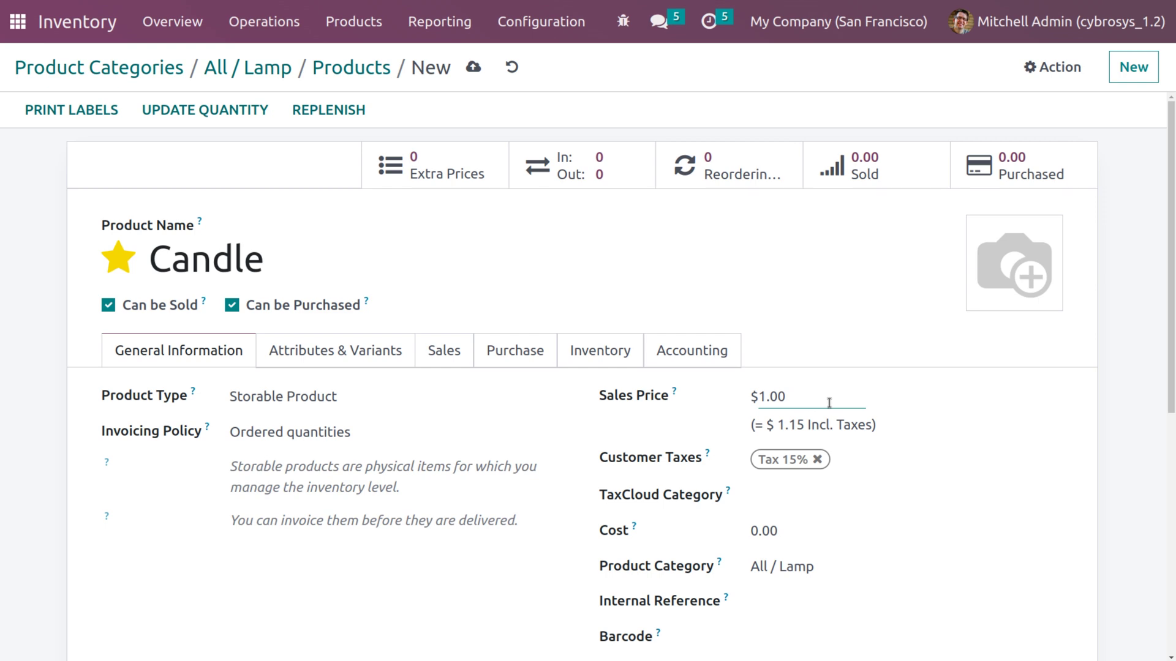
pyautogui.press('BackSpace')
pyautogui.press('BackSpace')
pyautogui.press('BackSpace')
pyautogui.press('BackSpace')
pyautogui.write('20')
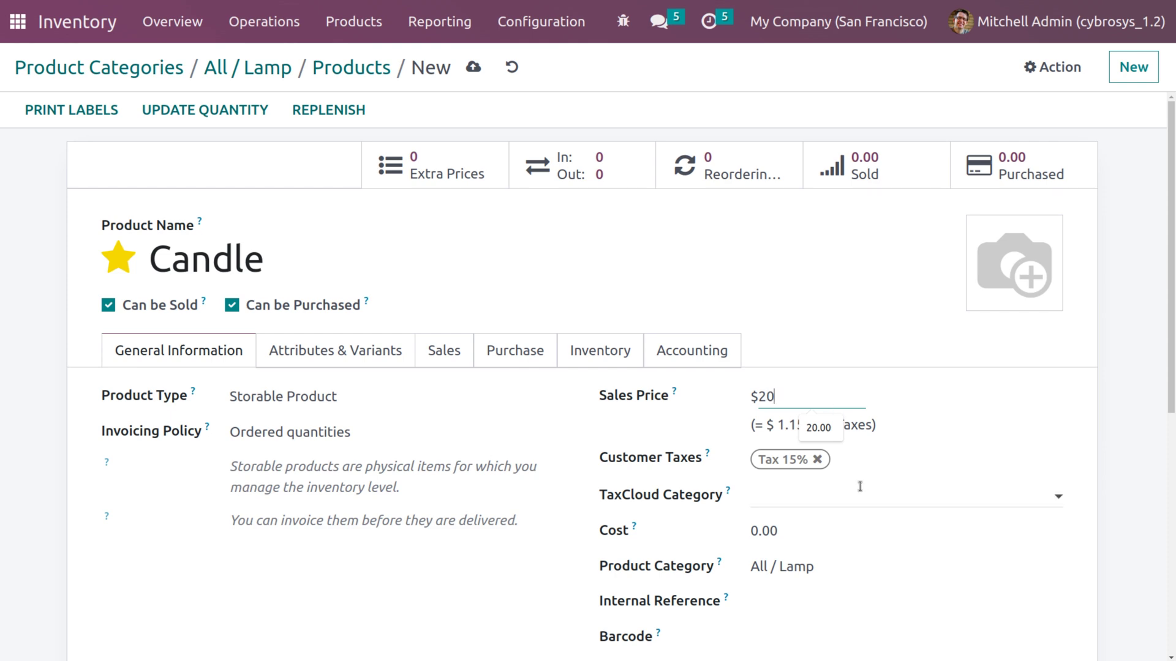
# - Set the cost of the new Candle product to 10 and save the product
pyautogui.click(778, 529)
pyautogui.press('BackSpace')
pyautogui.press('BackSpace')
pyautogui.press('BackSpace')
pyautogui.press('BackSpace')
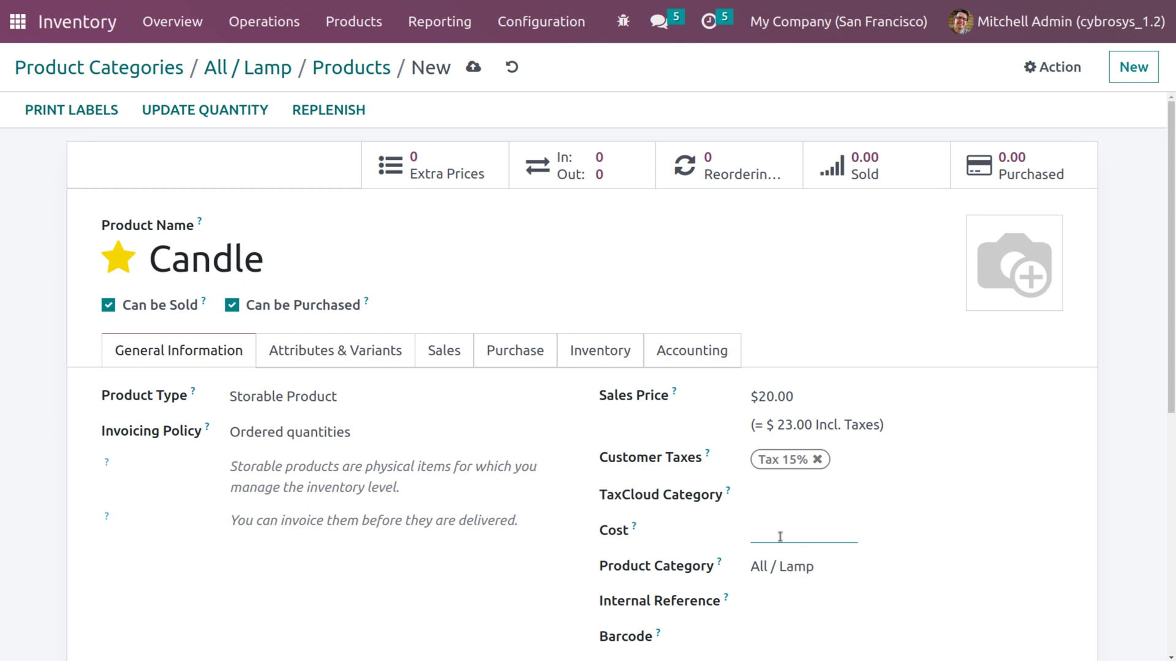
pyautogui.write('10')
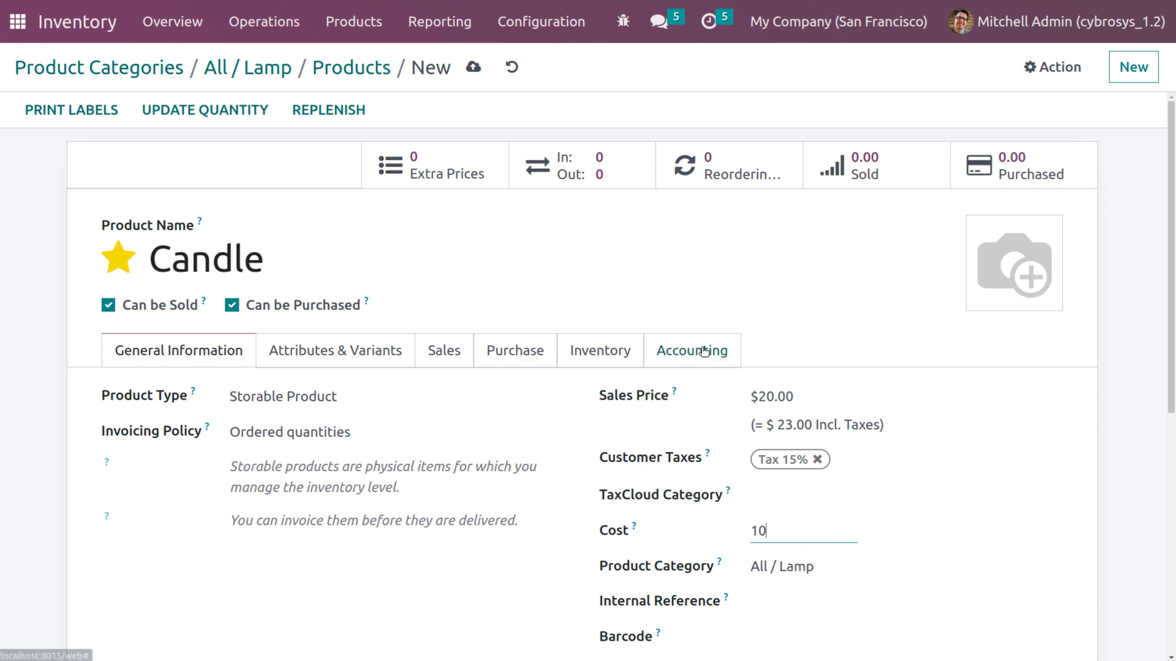
pyautogui.click(476, 73)
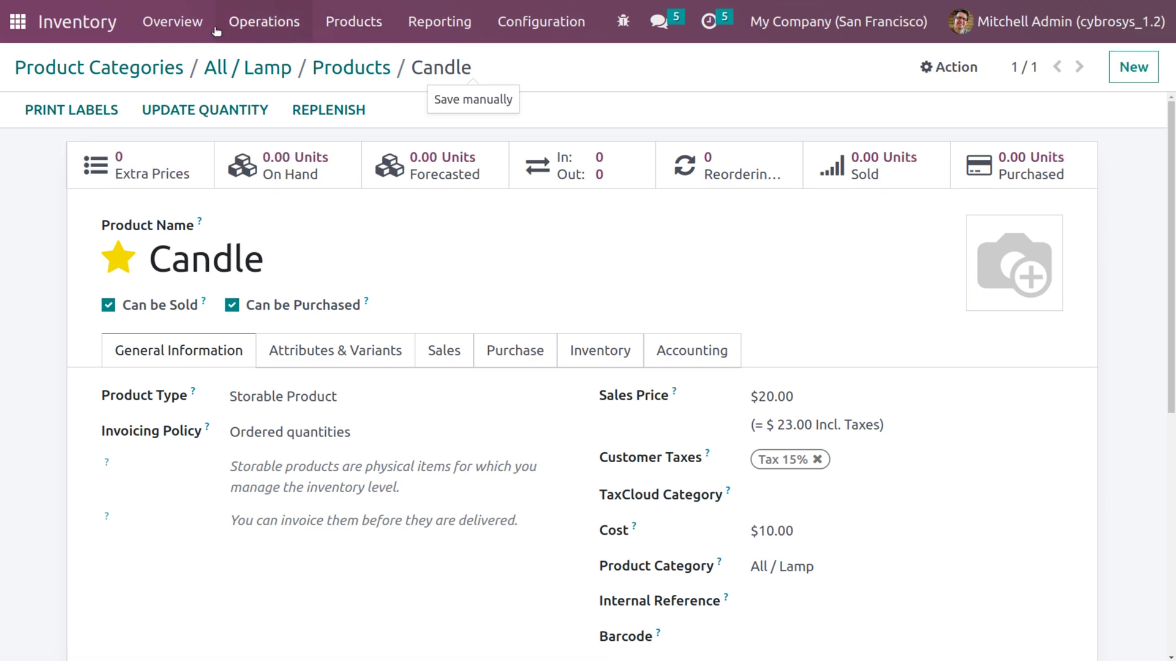
pyautogui.click(24, 27)
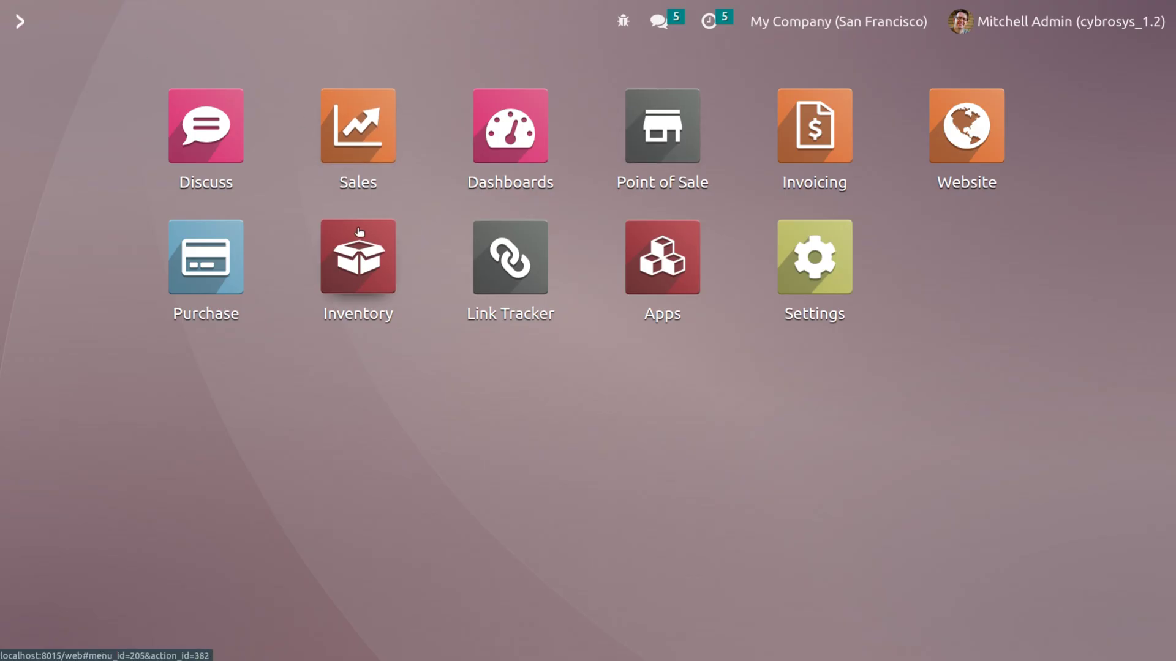
pyautogui.click(222, 270)
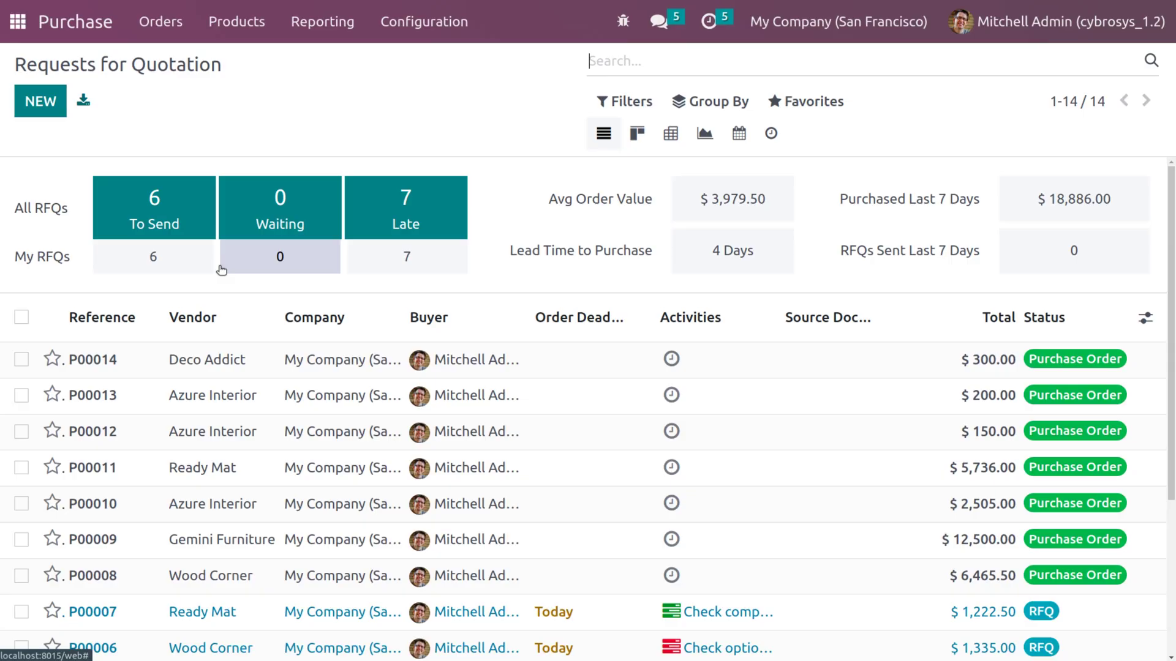
pyautogui.click(52, 106)
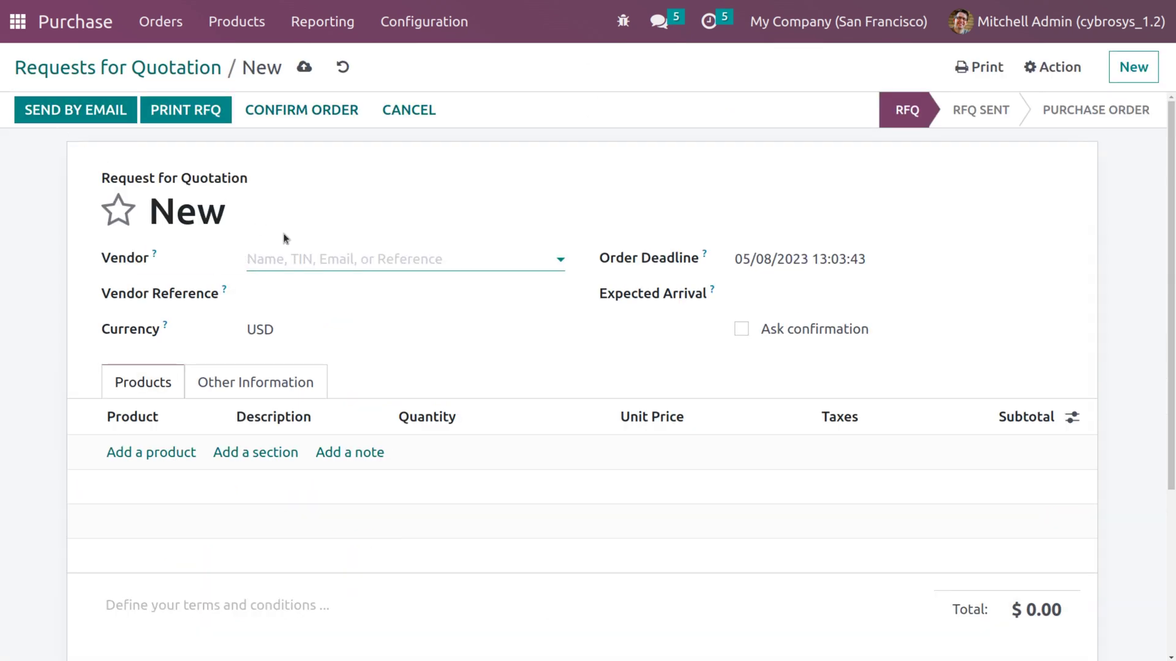
pyautogui.click(120, 209)
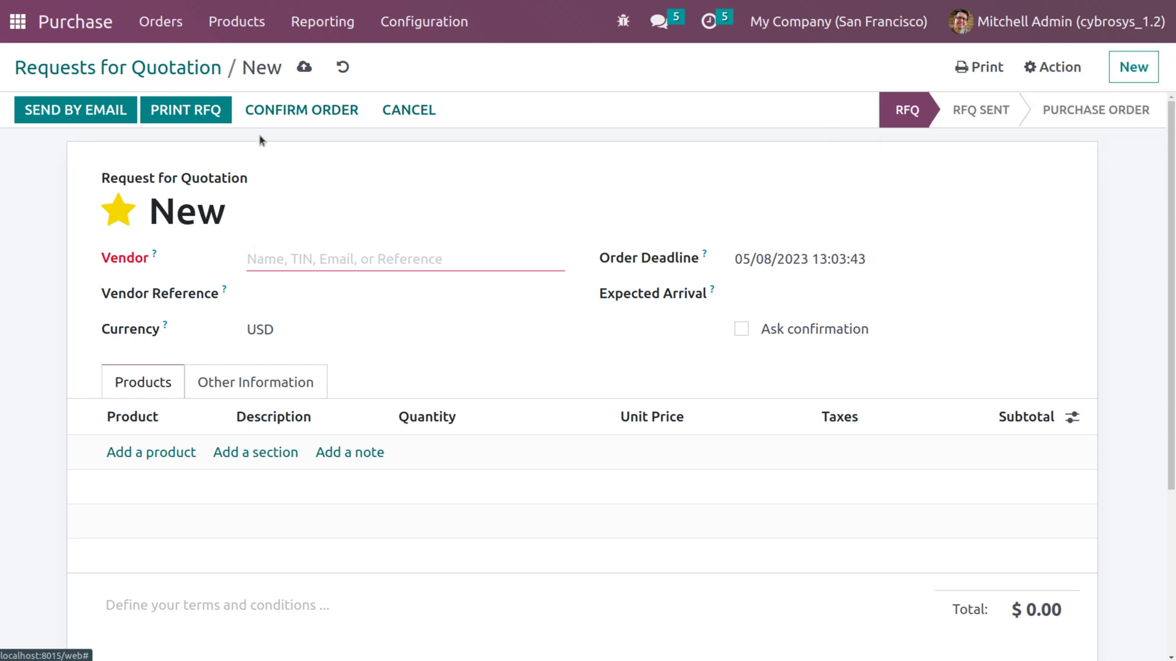
pyautogui.click(14, 22)
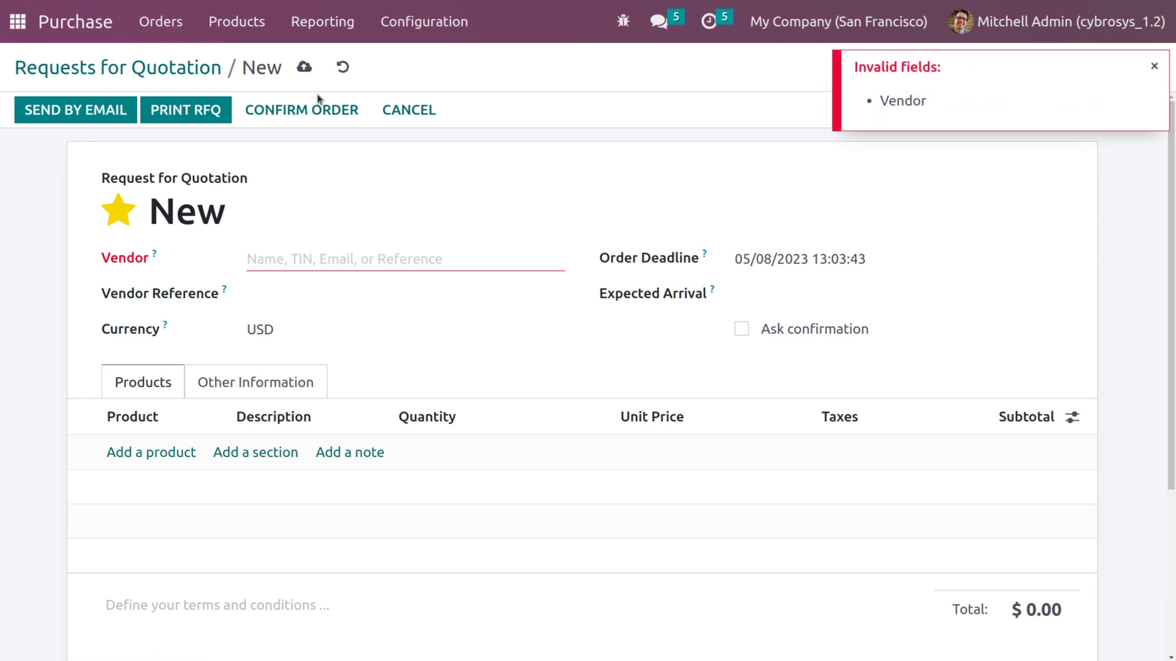
pyautogui.click(343, 67)
# - Switch to the Inventory app, open the All / Lamp product category and list its products
pyautogui.click(18, 22)
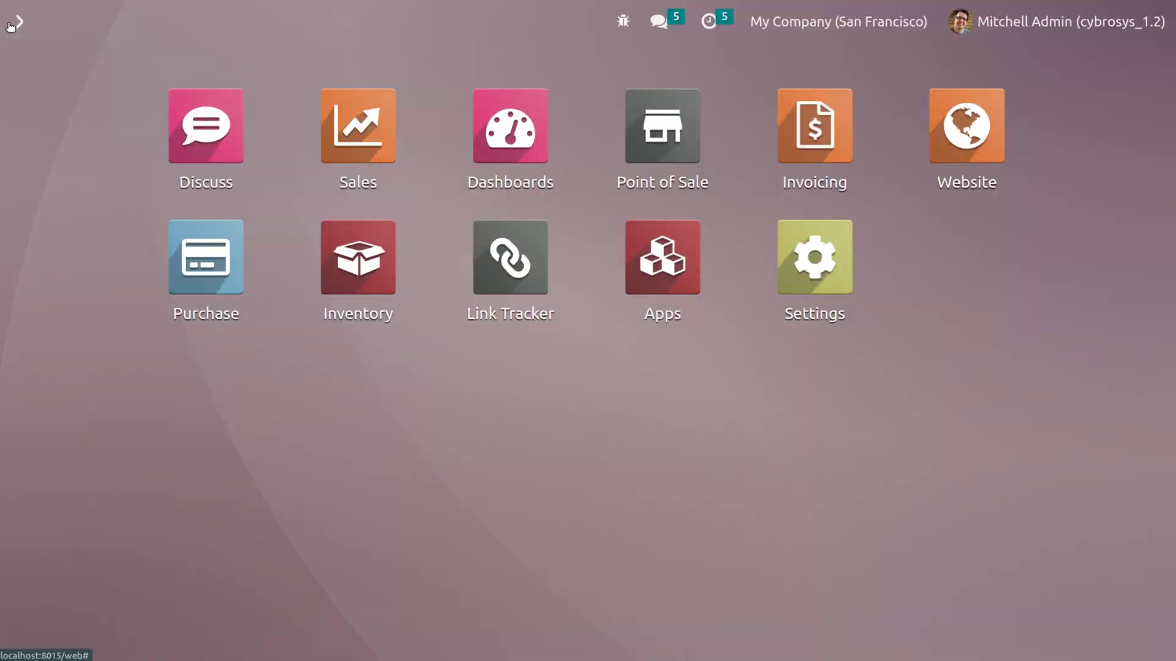
pyautogui.click(392, 305)
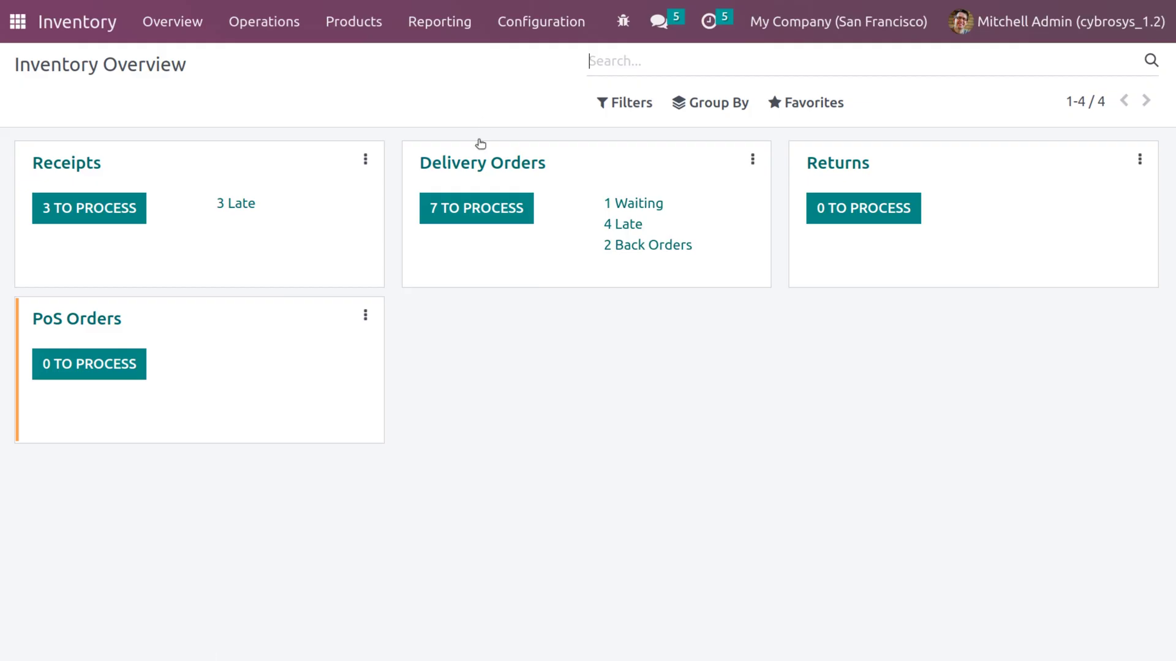
pyautogui.click(517, 12)
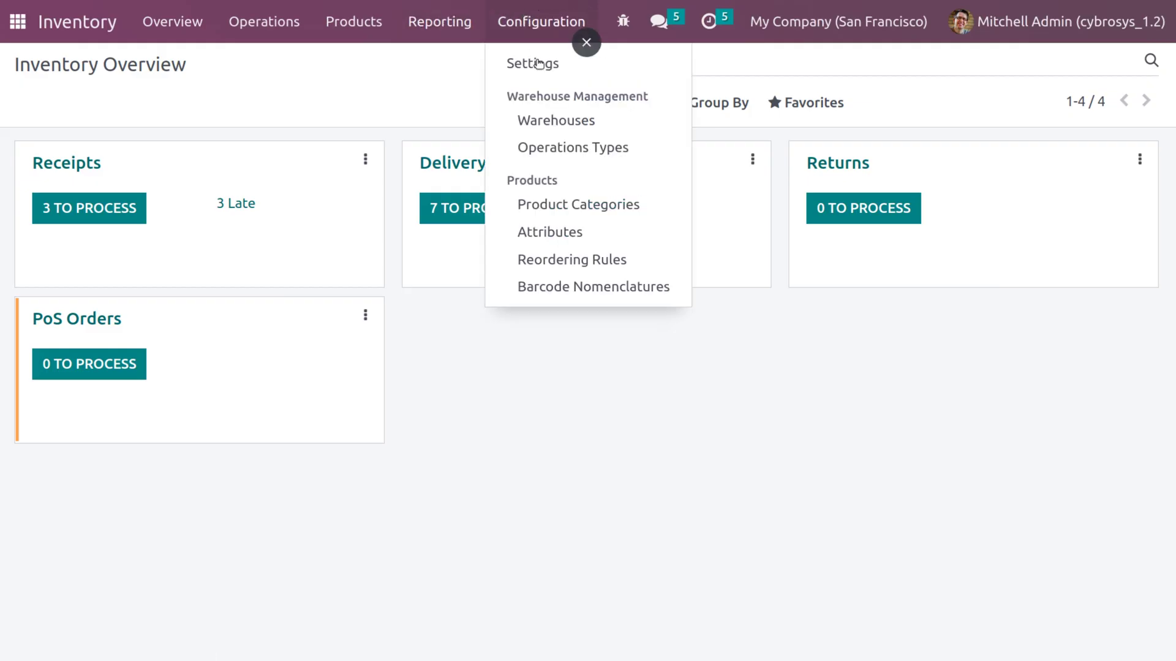
pyautogui.click(560, 201)
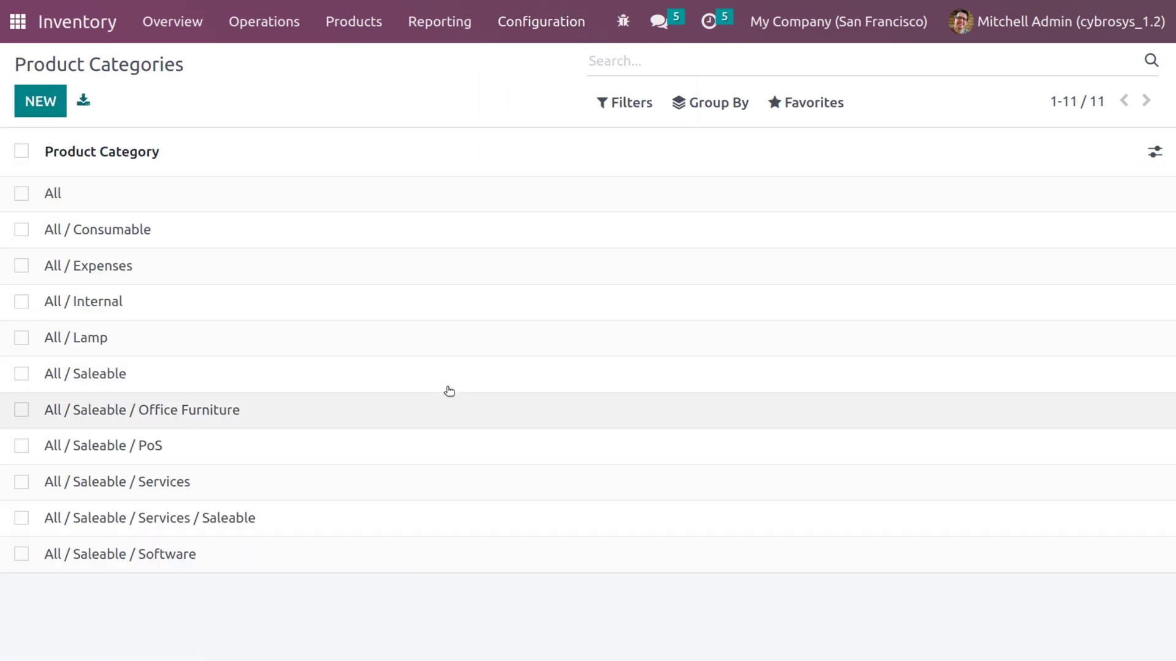
pyautogui.hotkey('alt', 'h')
pyautogui.click(369, 280)
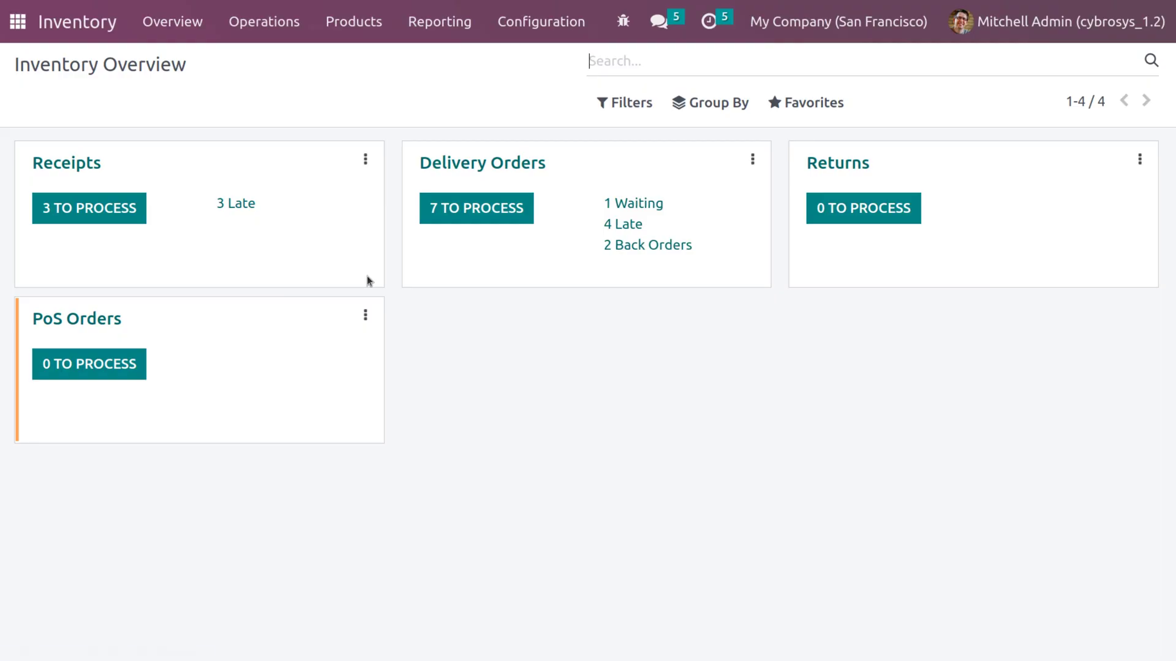
pyautogui.click(532, 21)
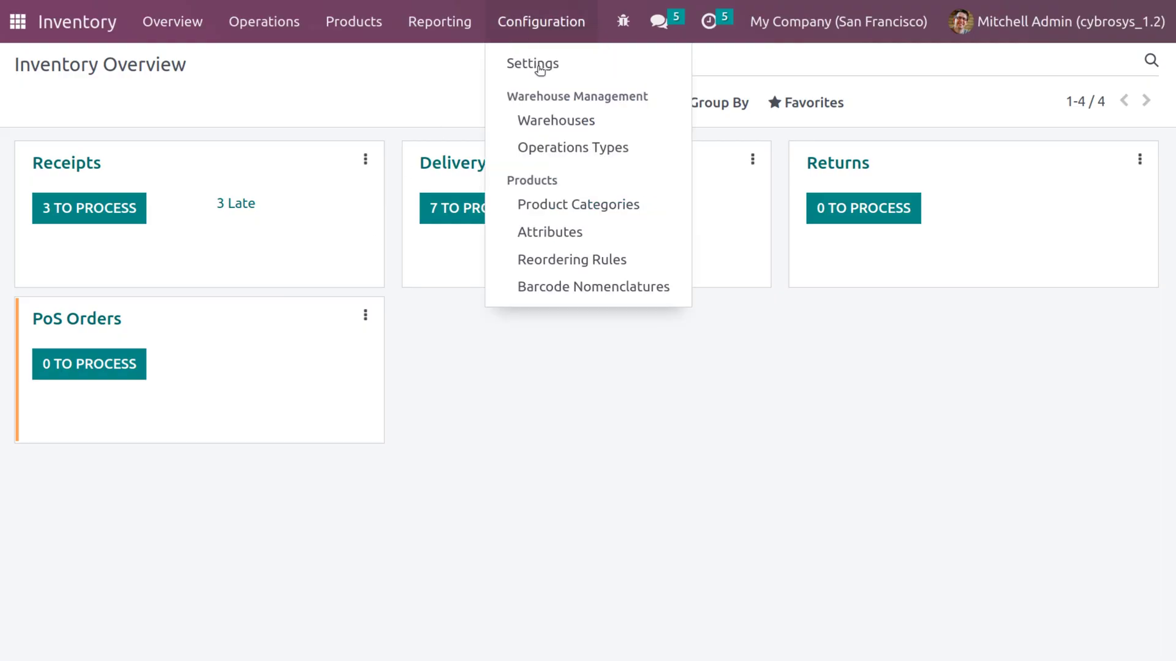
pyautogui.click(558, 206)
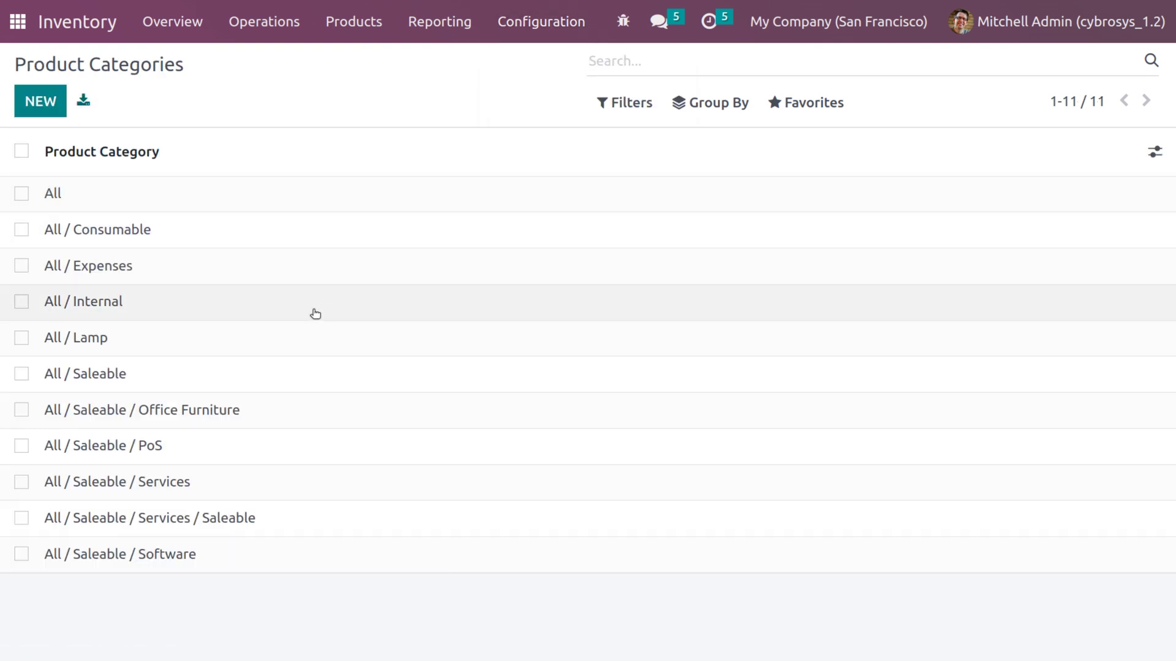
pyautogui.click(289, 332)
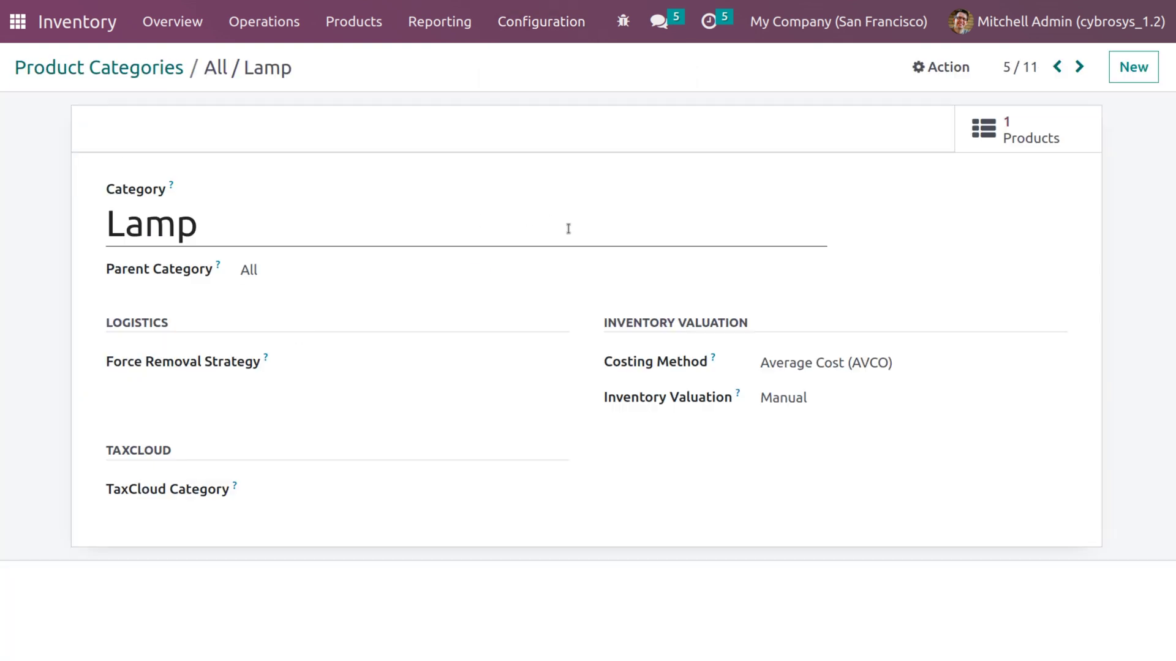
pyautogui.click(1005, 136)
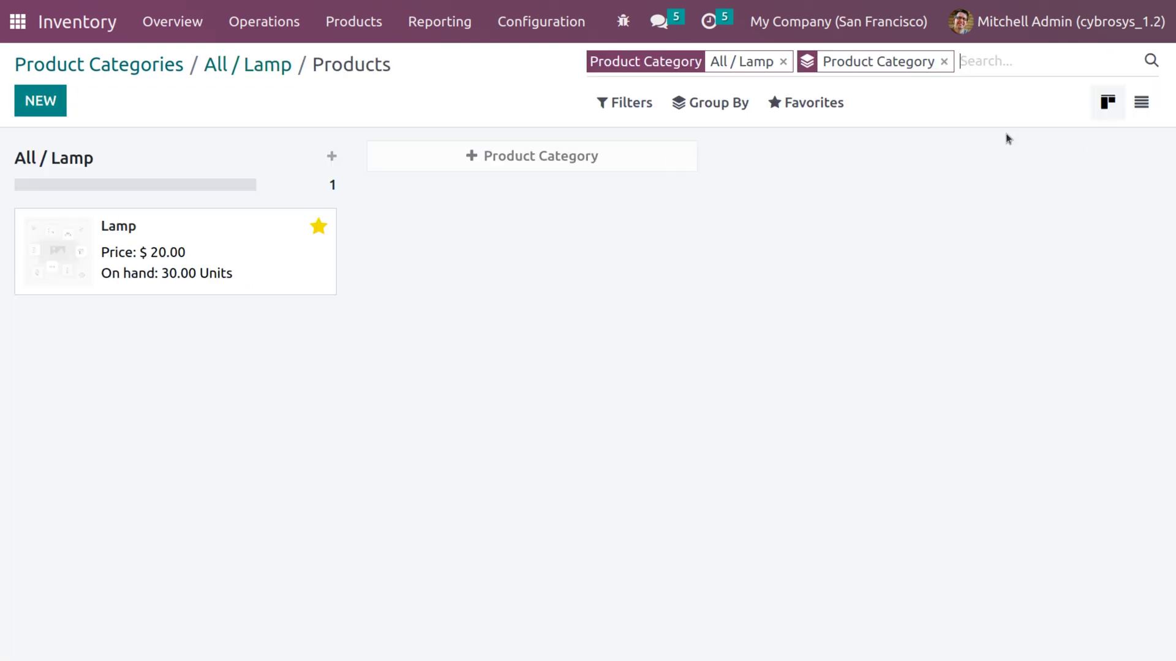
# - Add a favorite product named Candle from the All / Lamp product list and make it a Storable Product
pyautogui.click(51, 108)
pyautogui.click(118, 257)
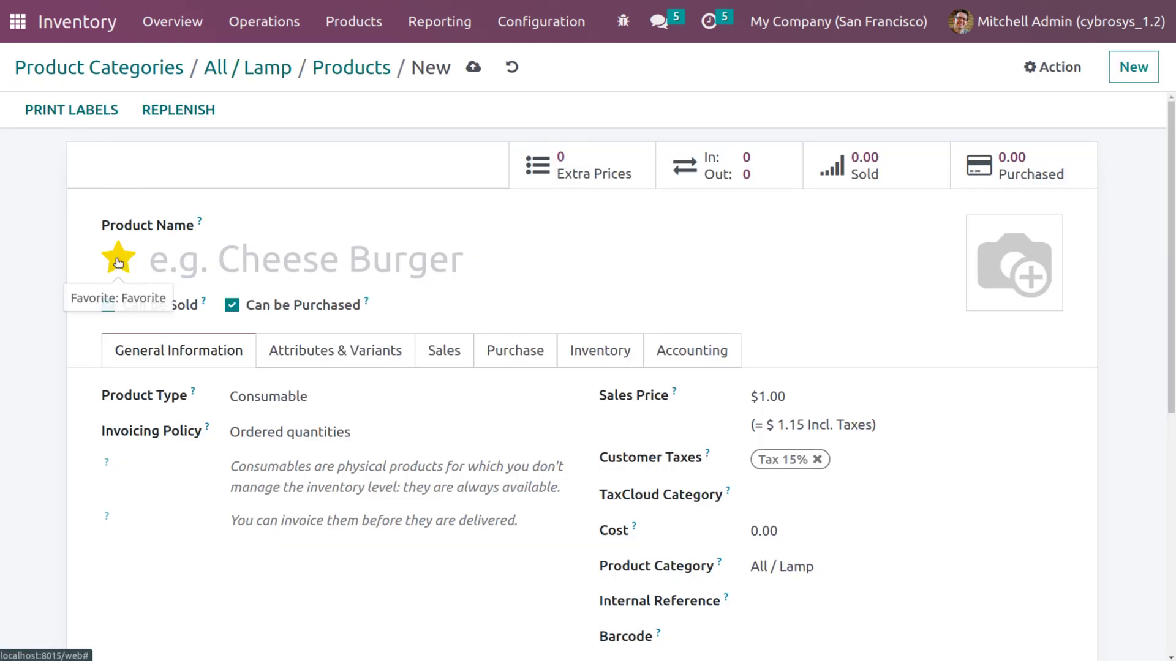
pyautogui.write('C')
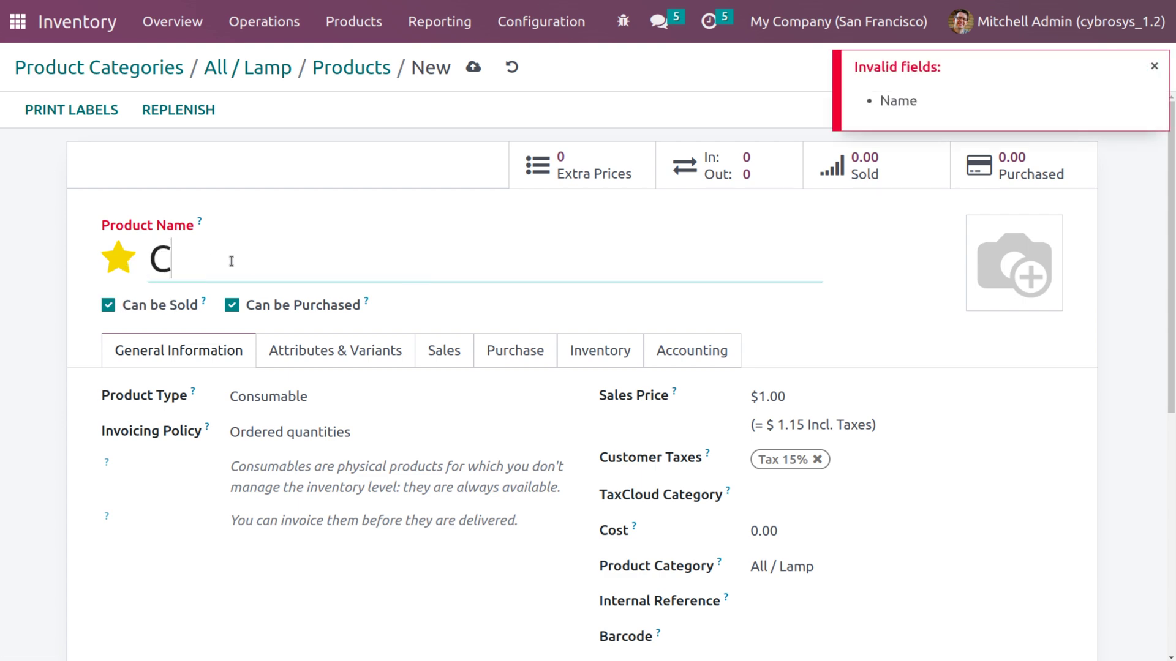
pyautogui.write('andle')
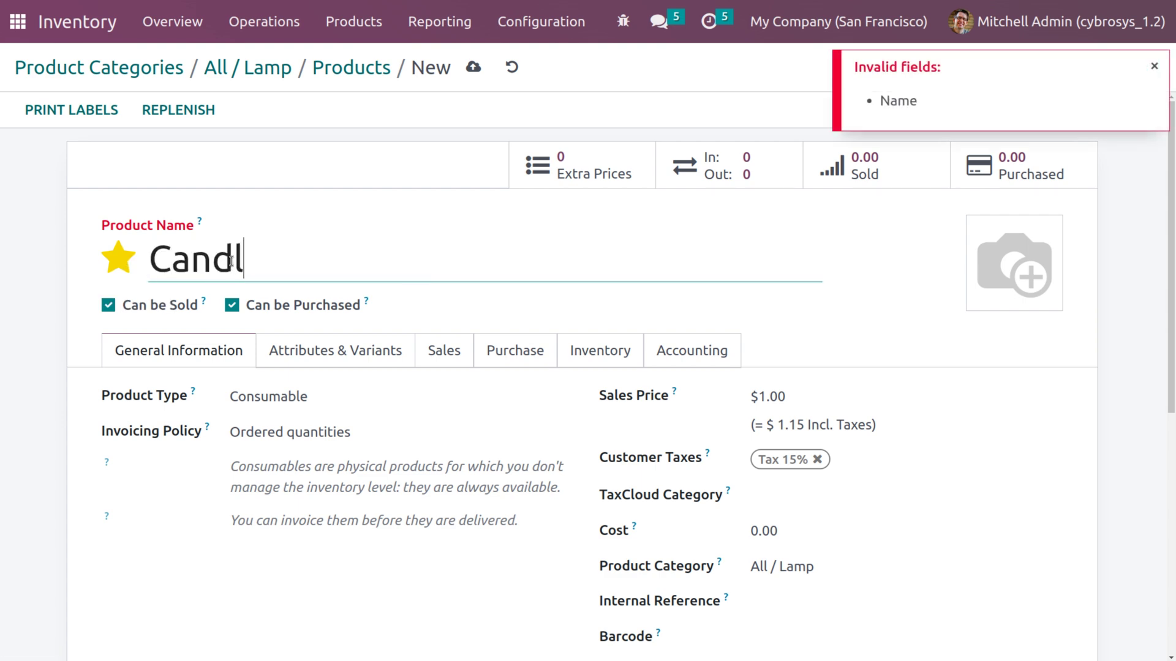
pyautogui.click(310, 398)
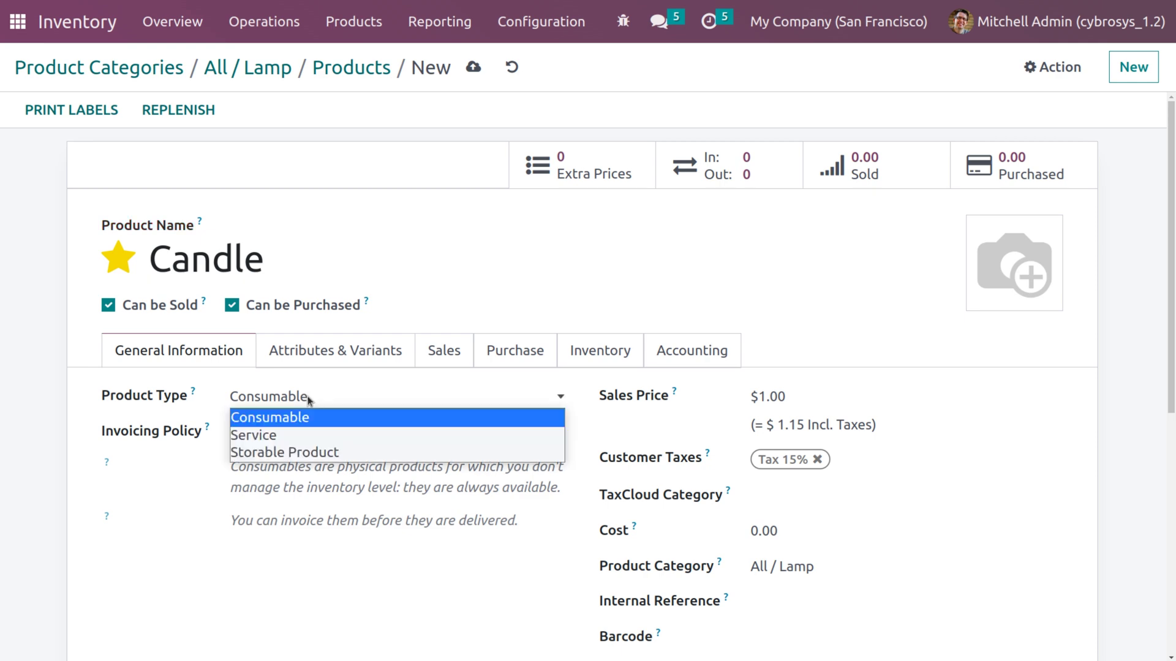
pyautogui.click(312, 455)
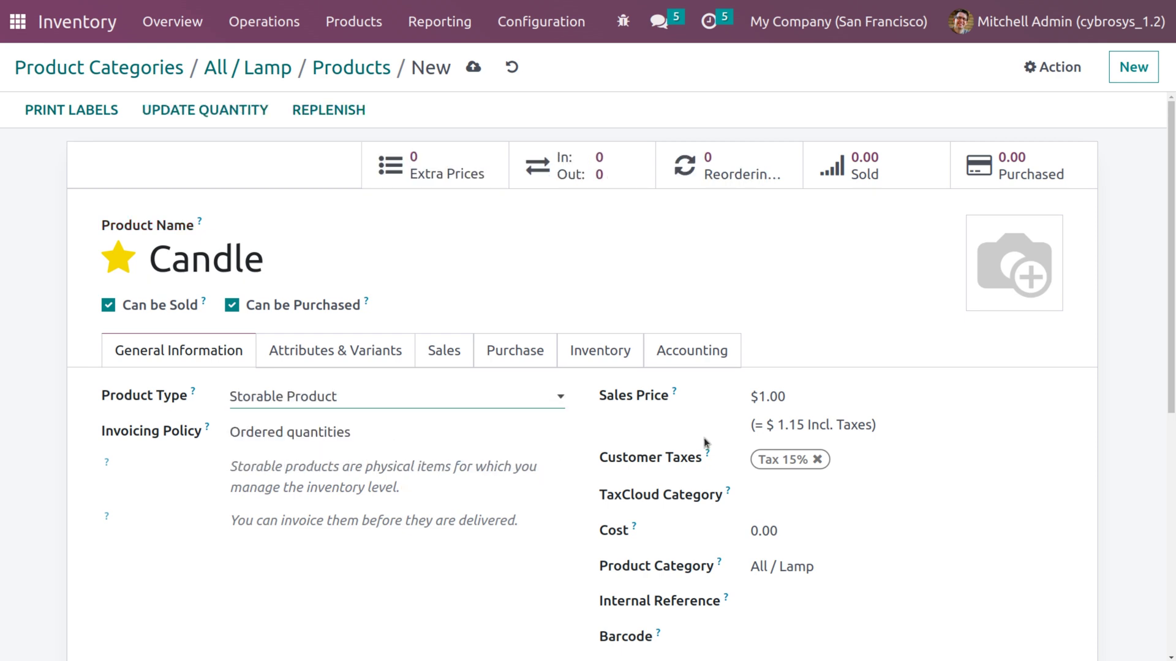
# - Set Candle's sales price to $20
pyautogui.scroll(-2, 753, 465)
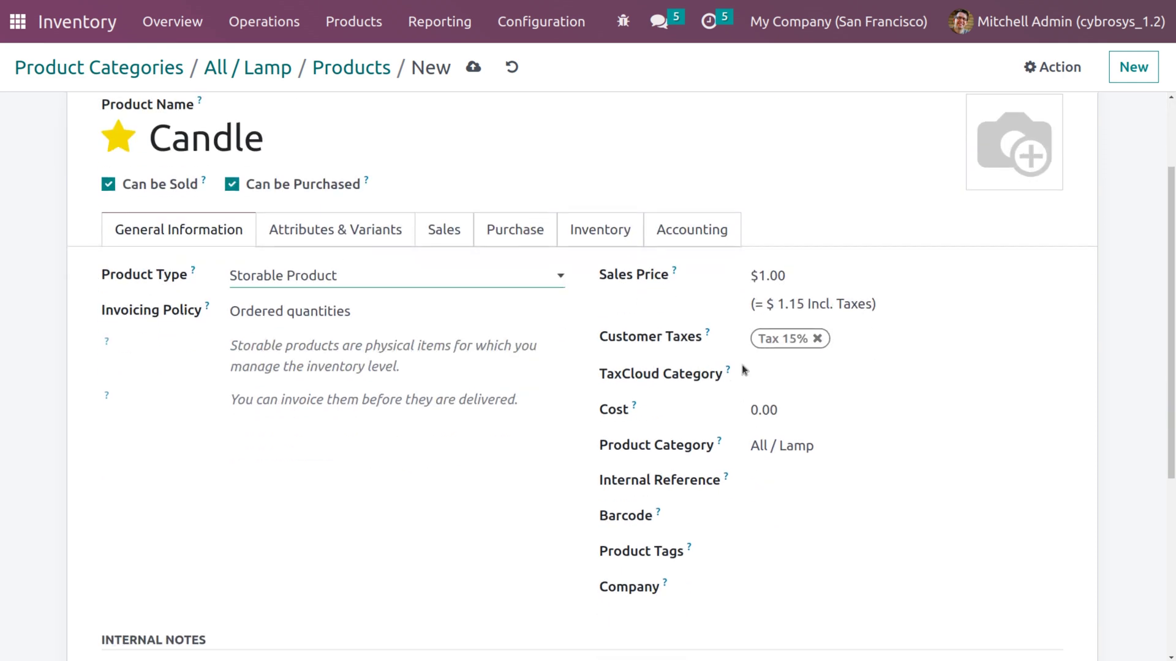
pyautogui.click(792, 274)
pyautogui.press('BackSpace')
pyautogui.press('BackSpace')
pyautogui.press('BackSpace')
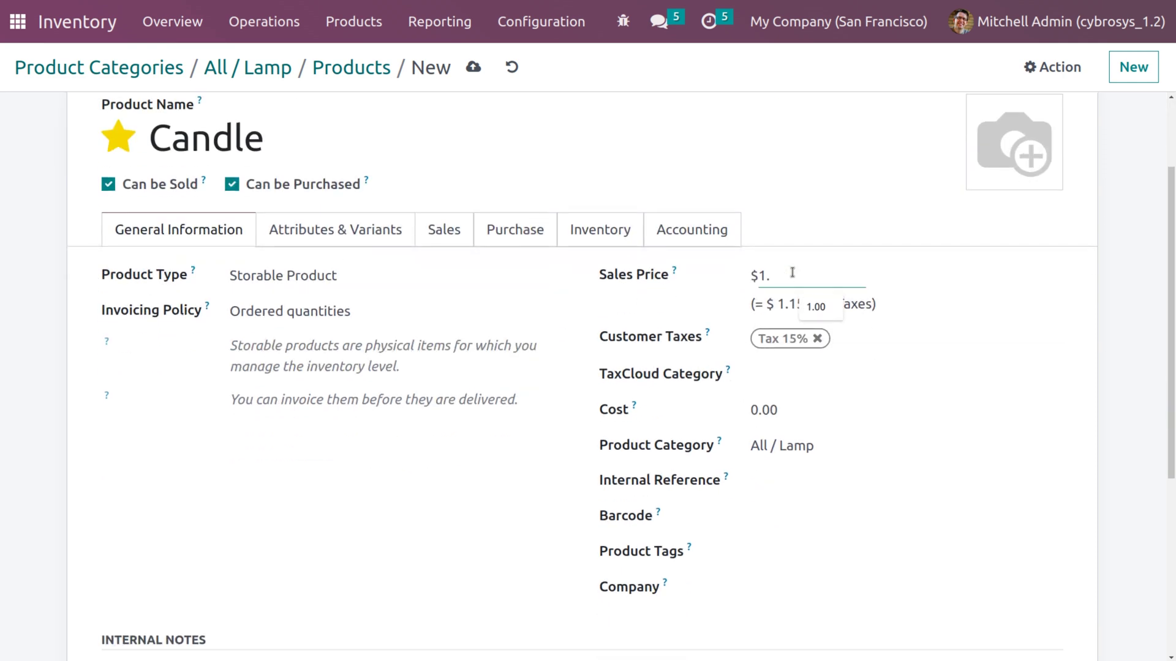
pyautogui.write('20')
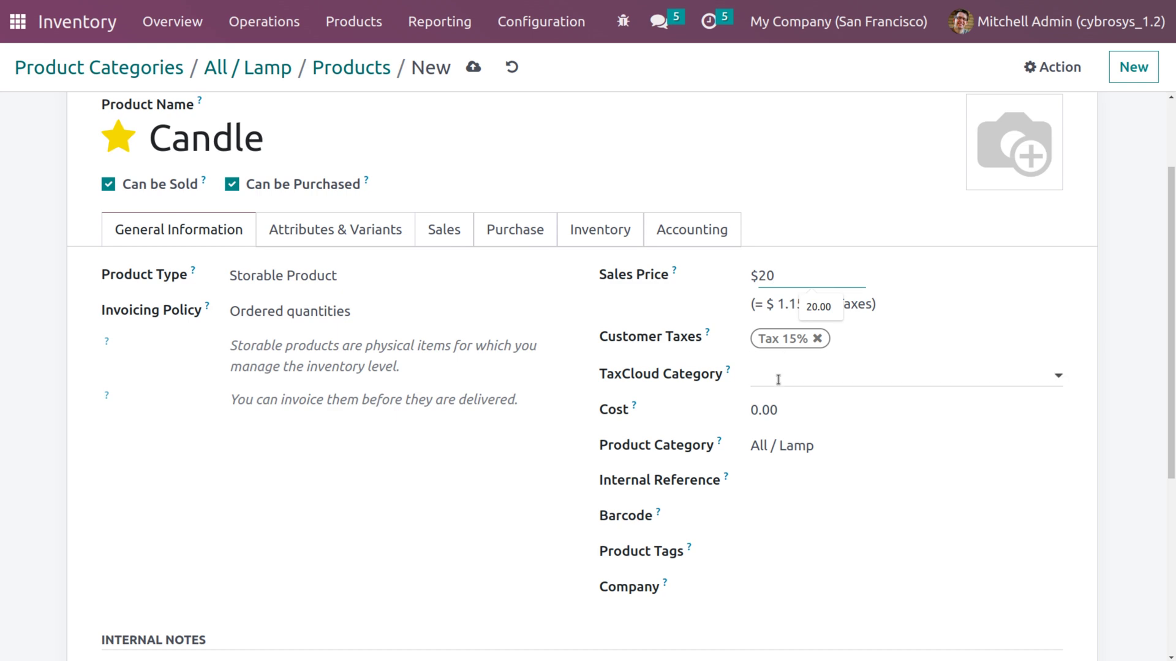
# - Set Candle's cost to 10 and save the product, returning to the All / Lamp category form
pyautogui.click(782, 414)
pyautogui.press('BackSpace')
pyautogui.press('BackSpace')
pyautogui.press('BackSpace')
pyautogui.press('BackSpace')
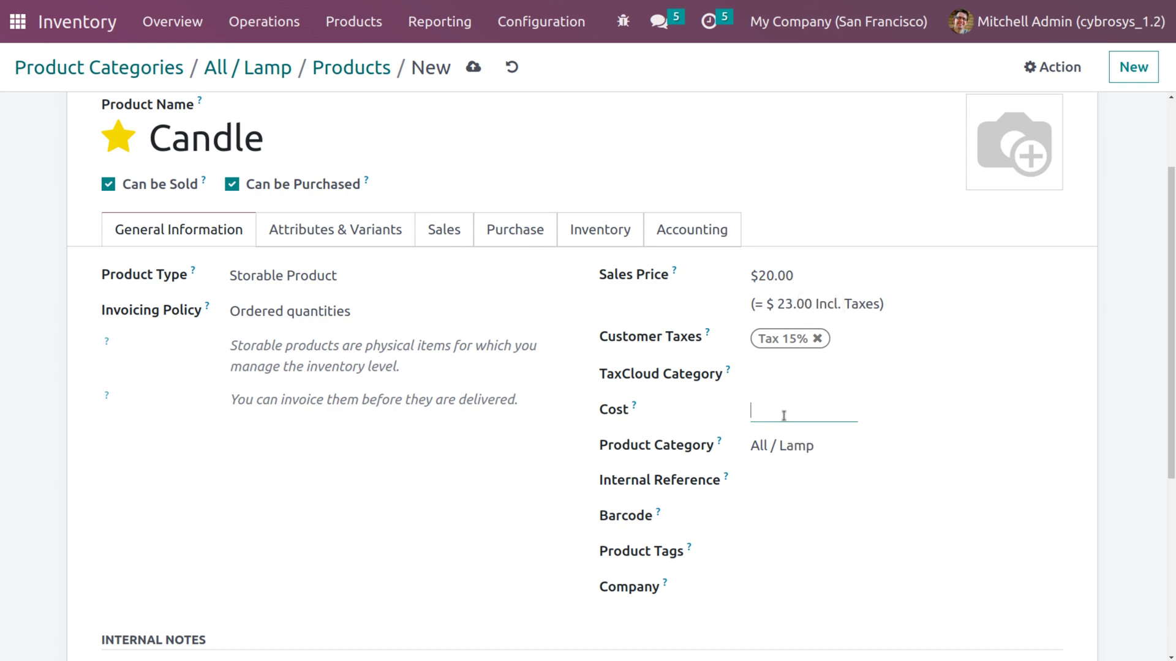
pyautogui.write('10')
pyautogui.click(472, 67)
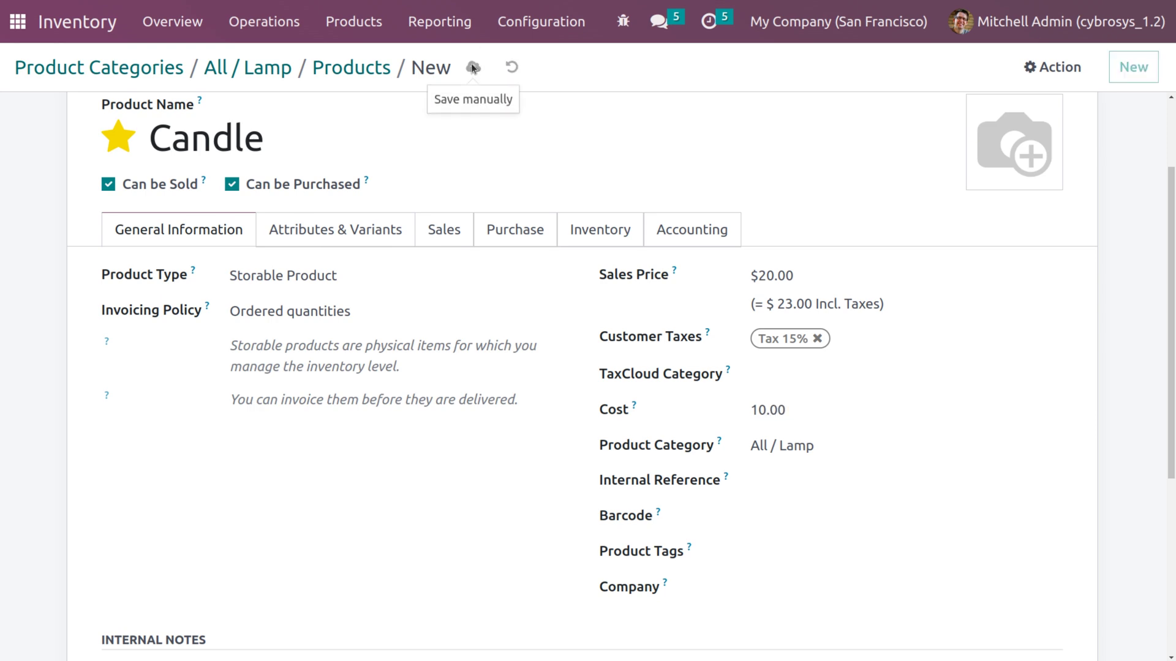
pyautogui.click(275, 71)
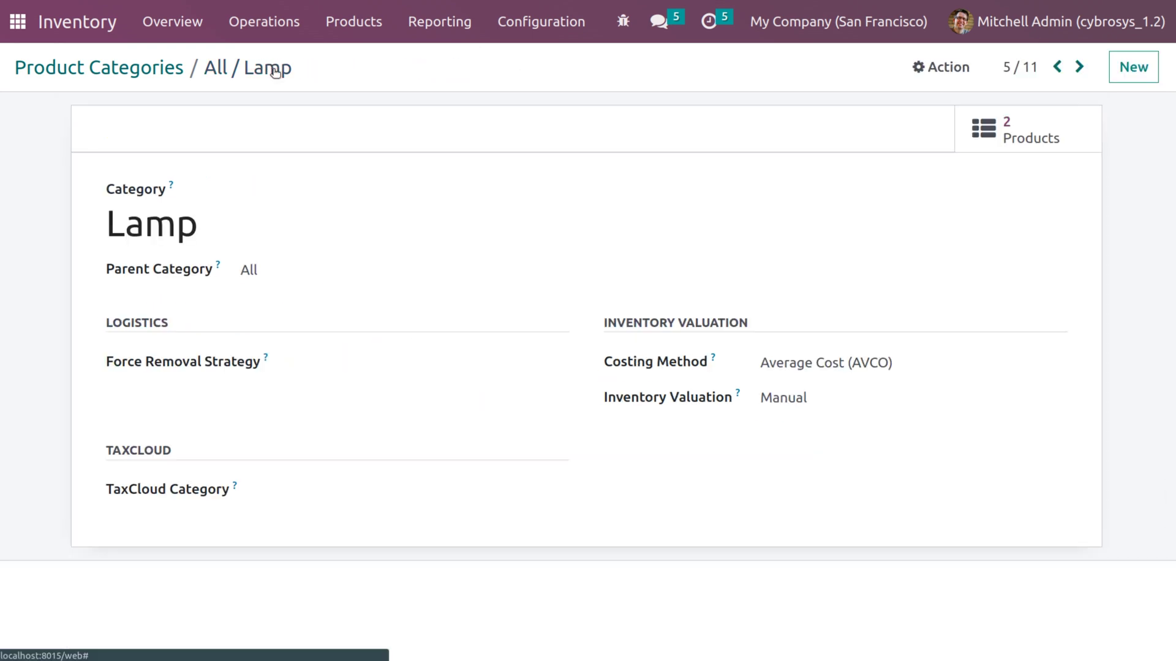
# - Change the All / Lamp category's costing method to First In First Out (FIFO) and save the category
pyautogui.click(820, 366)
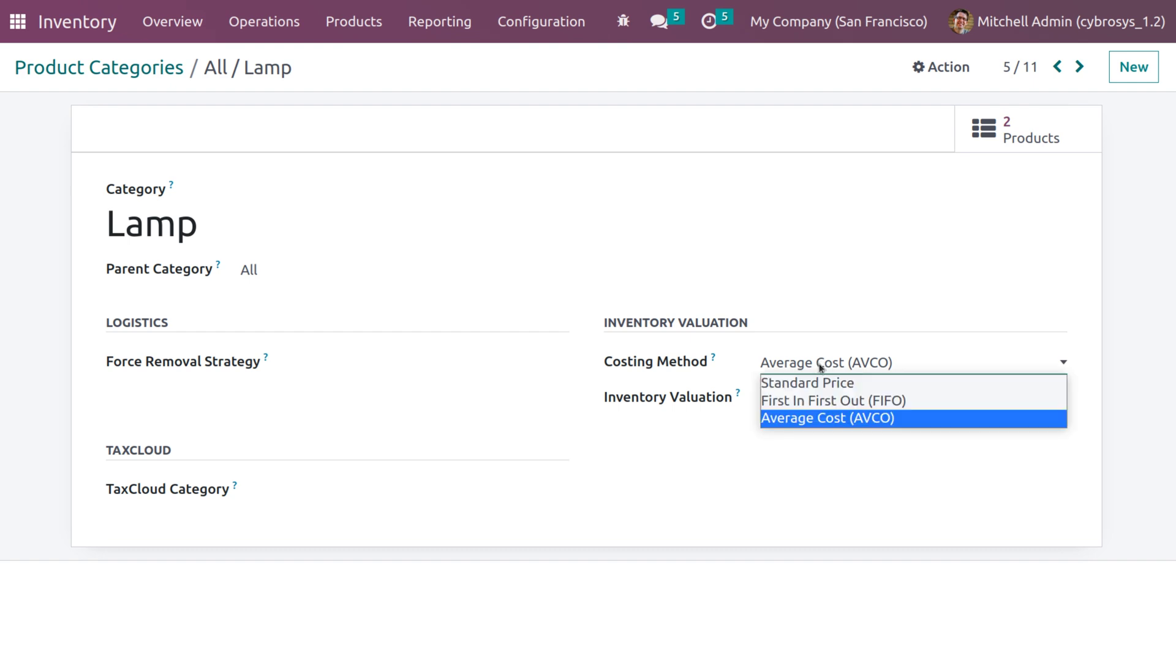
pyautogui.click(818, 407)
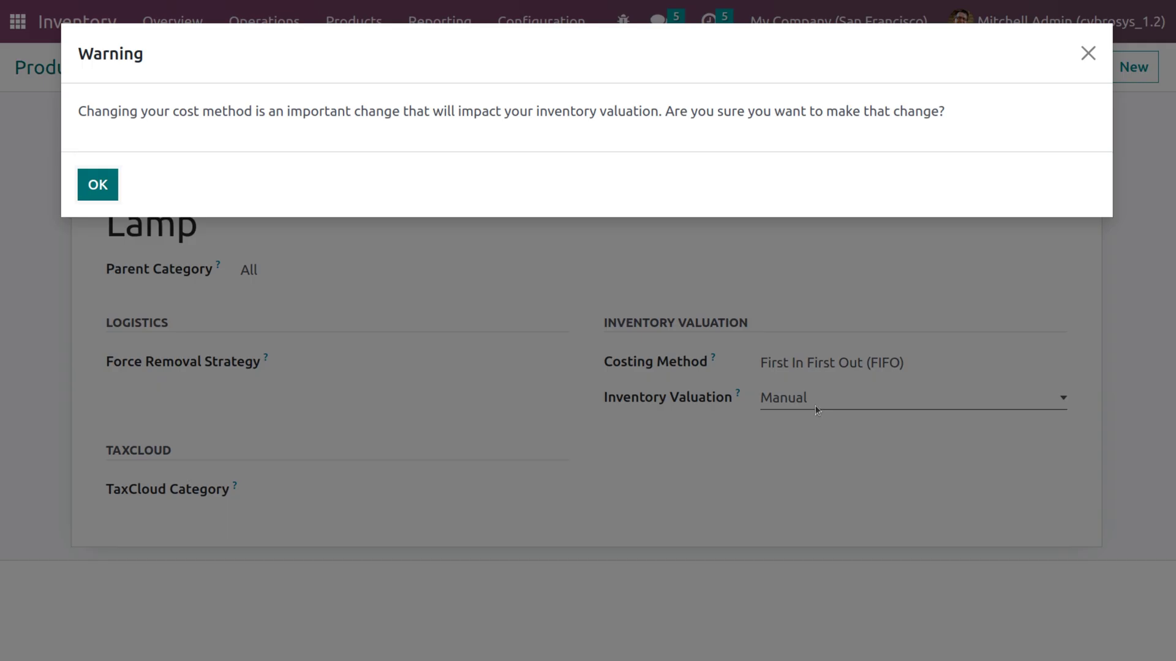
pyautogui.click(107, 182)
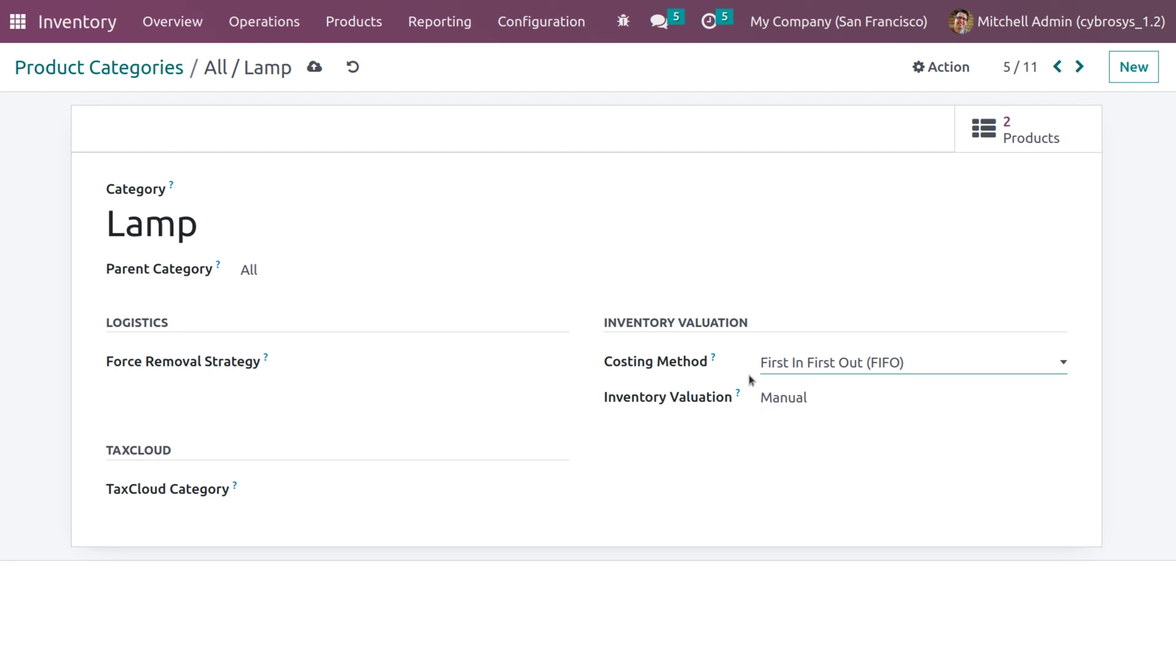
pyautogui.click(315, 69)
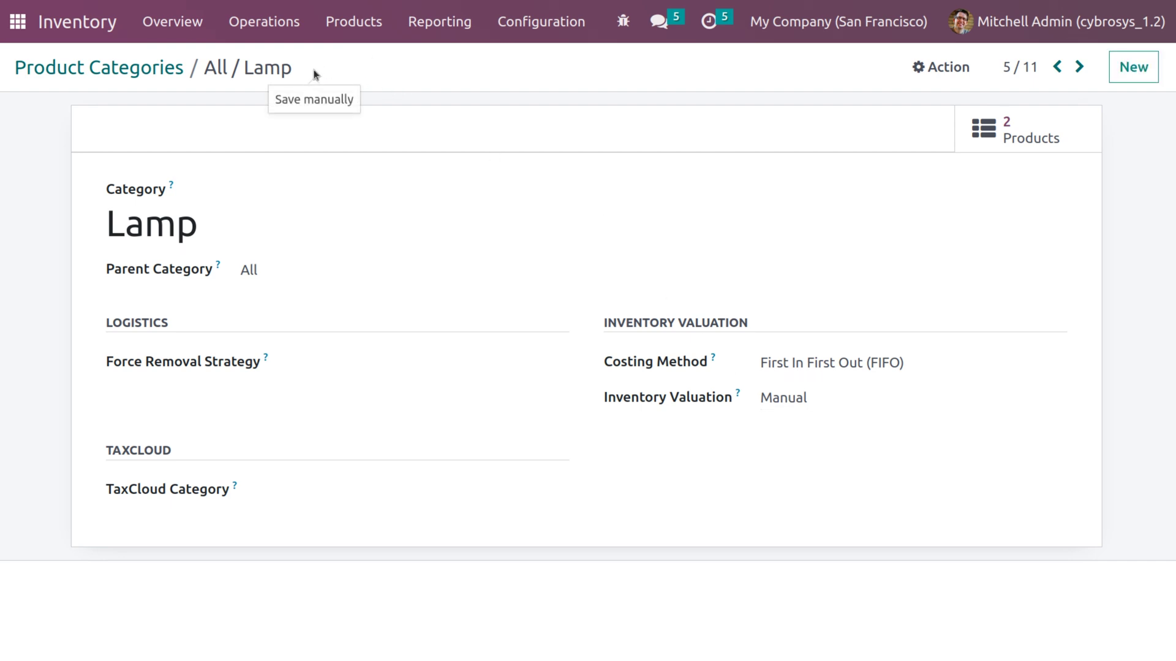
# - Switch to the Purchase app and create an urgent request for quotation for the vendor Azure Interior
pyautogui.click(18, 22)
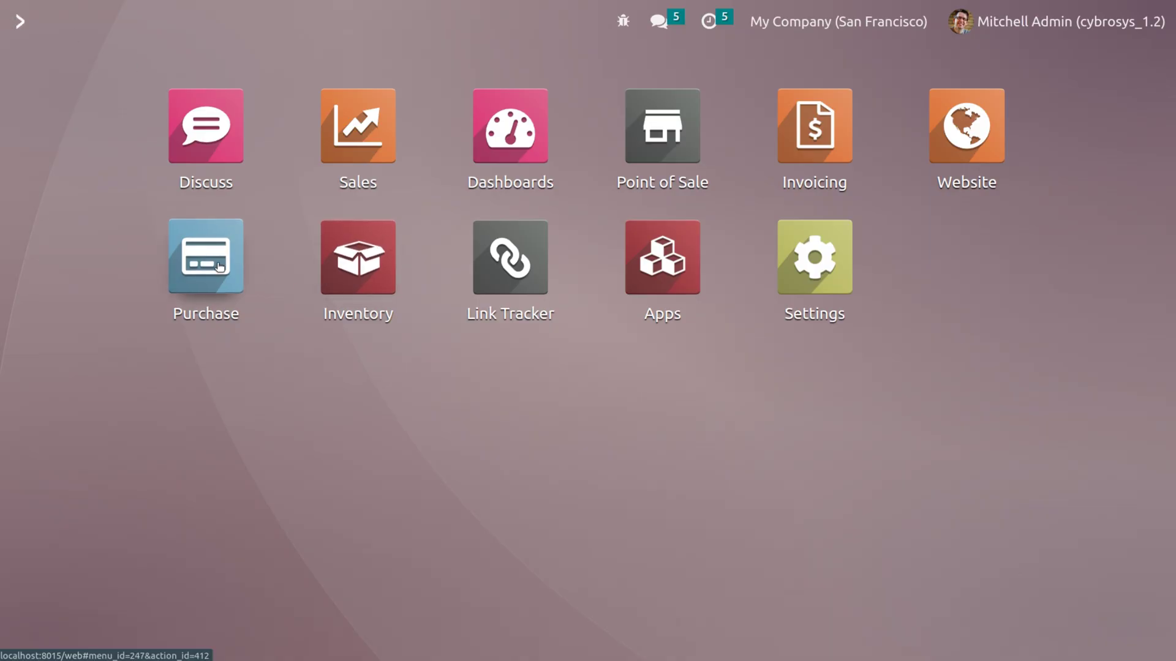
pyautogui.click(218, 268)
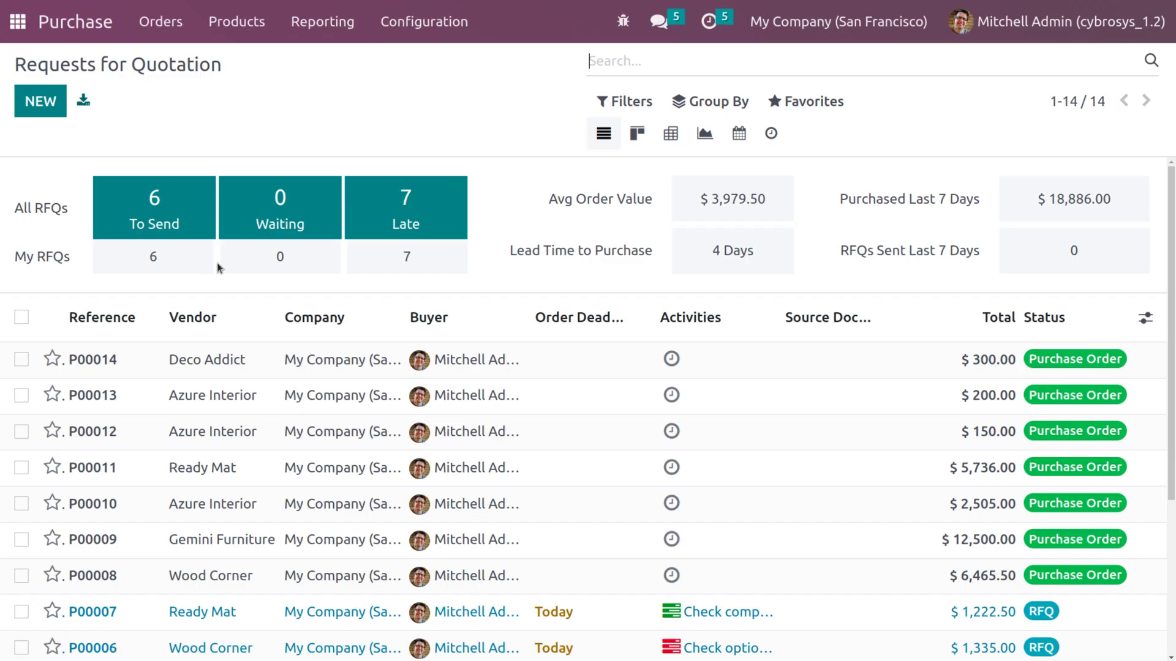
pyautogui.click(40, 101)
pyautogui.click(118, 210)
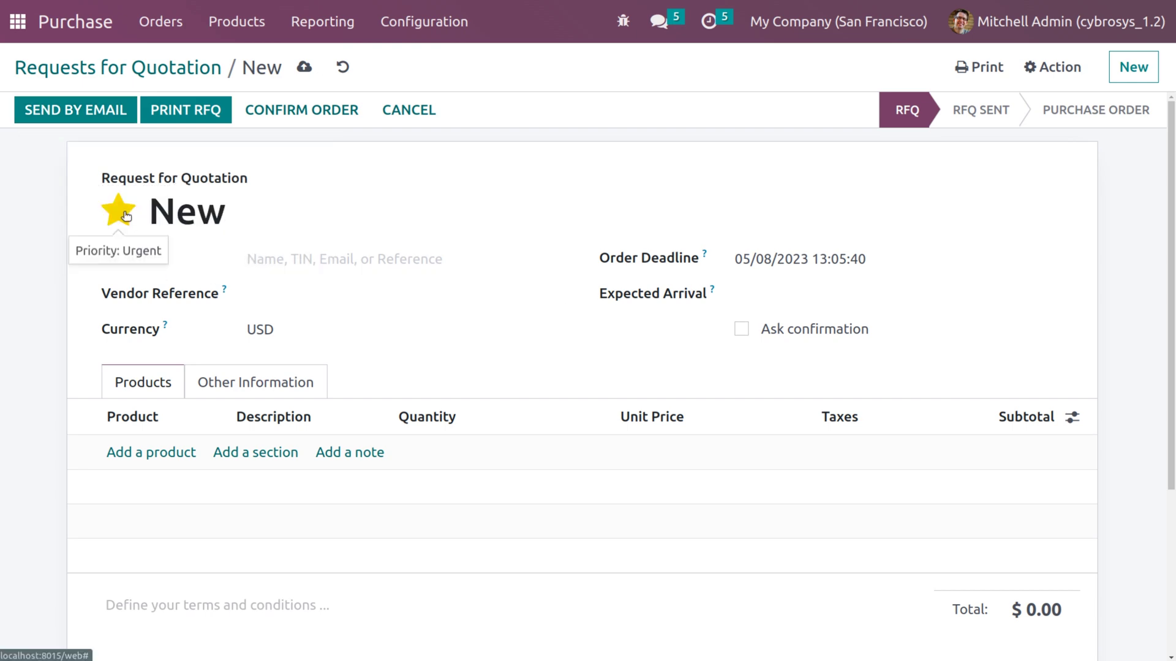
pyautogui.click(274, 262)
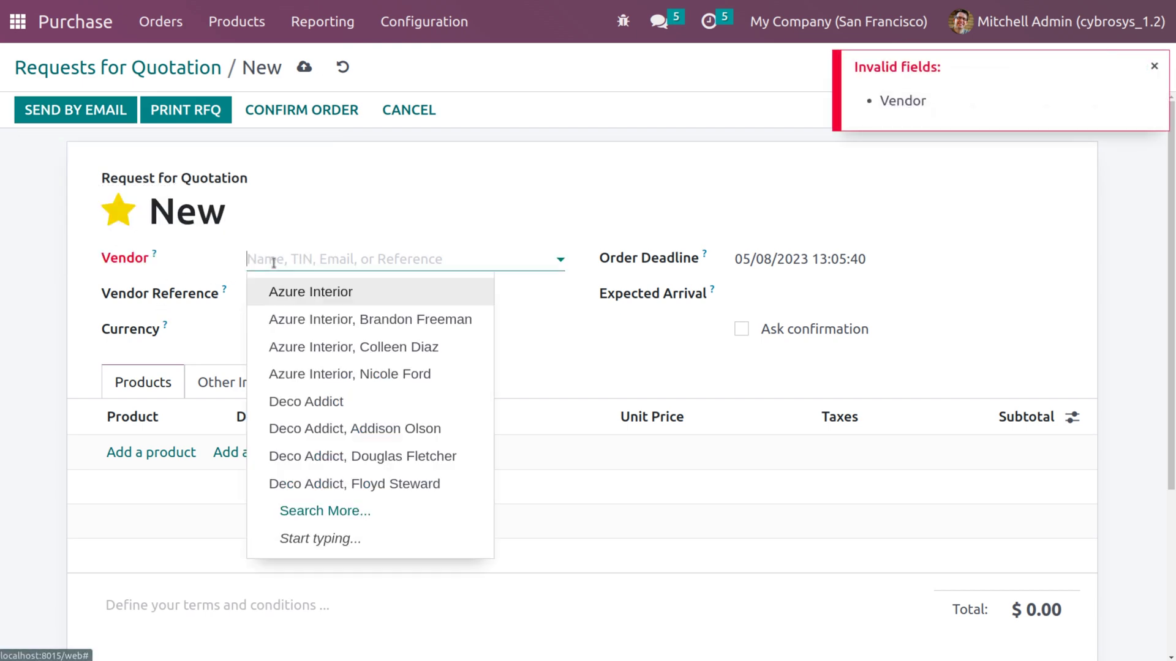
pyautogui.click(312, 292)
# - Add the Candle product to the Azure Interior request with a quantity of 10
pyautogui.click(150, 452)
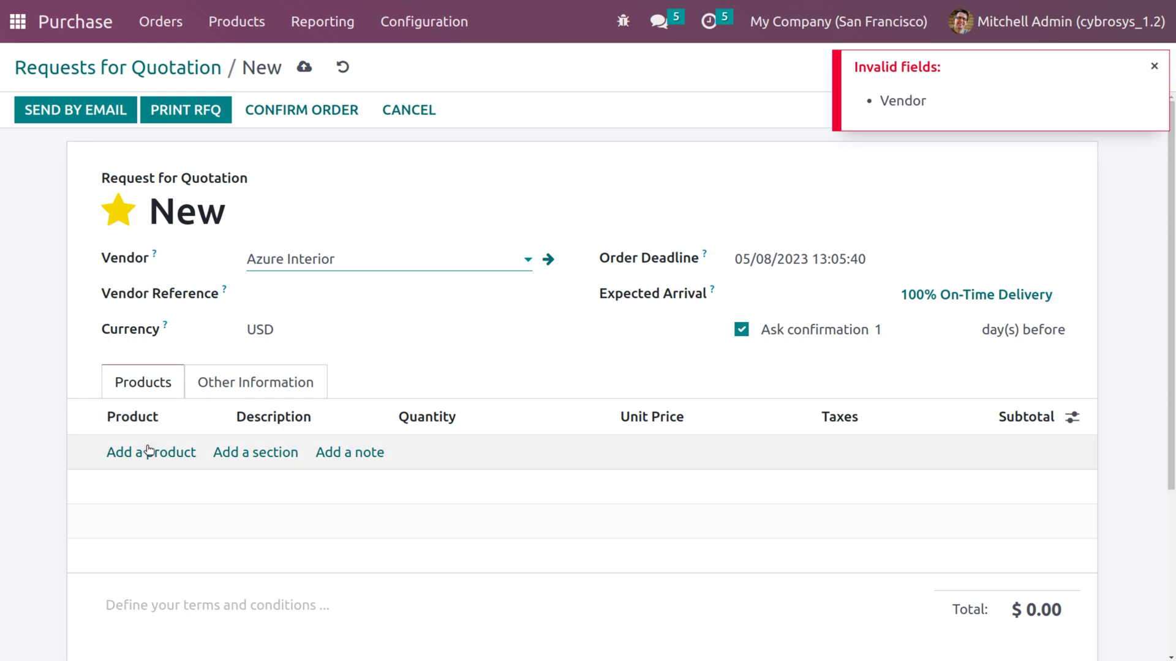
pyautogui.write('can')
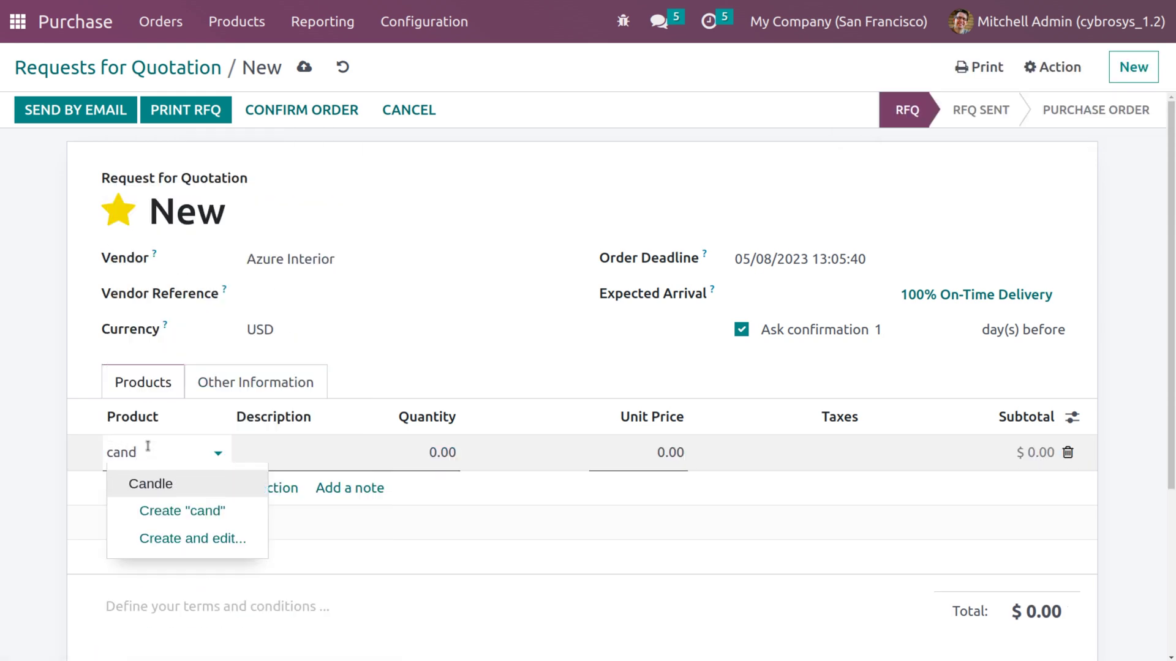
pyautogui.write('d')
pyautogui.press('Return')
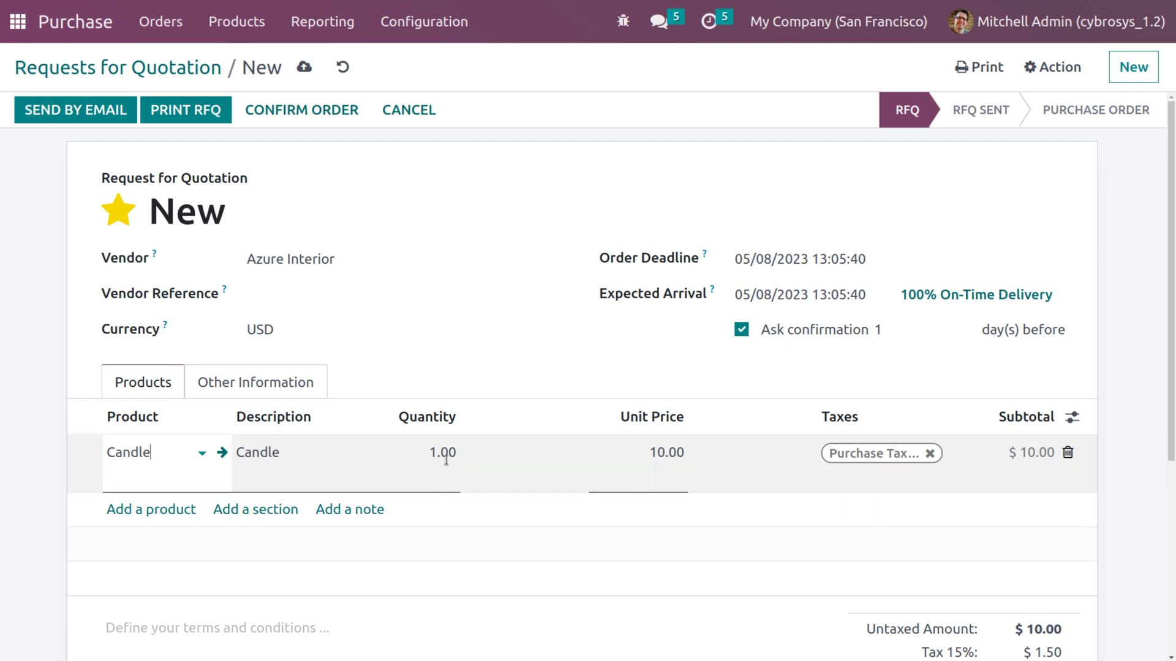
pyautogui.click(446, 459)
pyautogui.doubleClick(446, 459)
pyautogui.press('BackSpace')
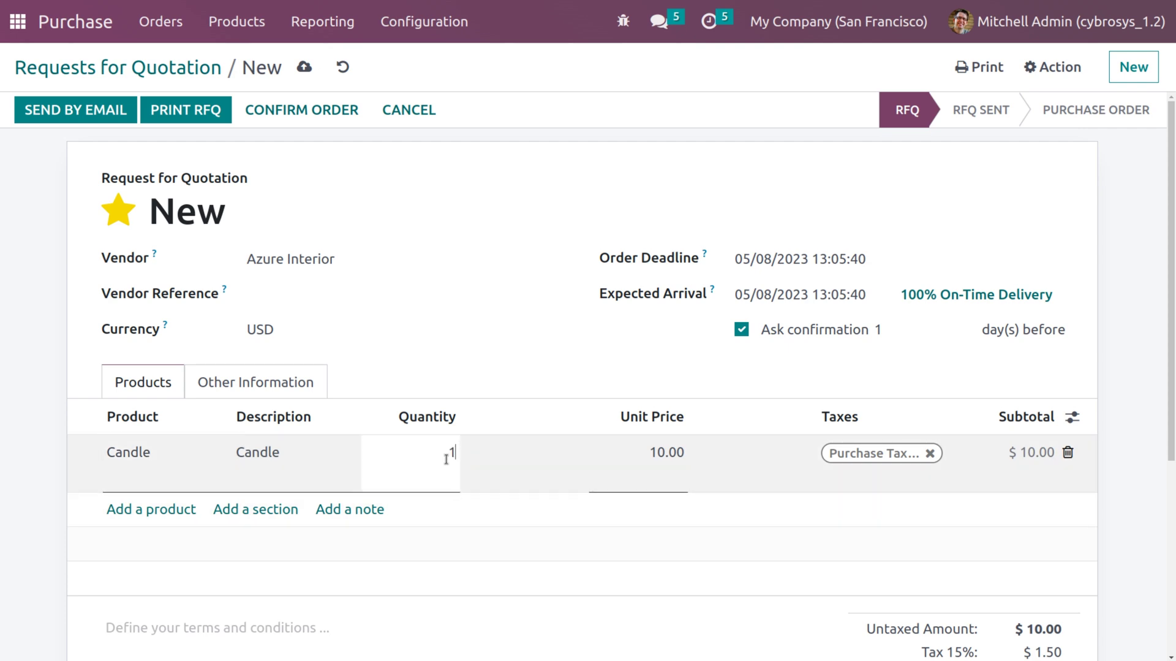
# - Set the Candle line's unit price to 20, remove its purchase tax and save the Azure Interior request
pyautogui.click(646, 454)
pyautogui.doubleClick(646, 457)
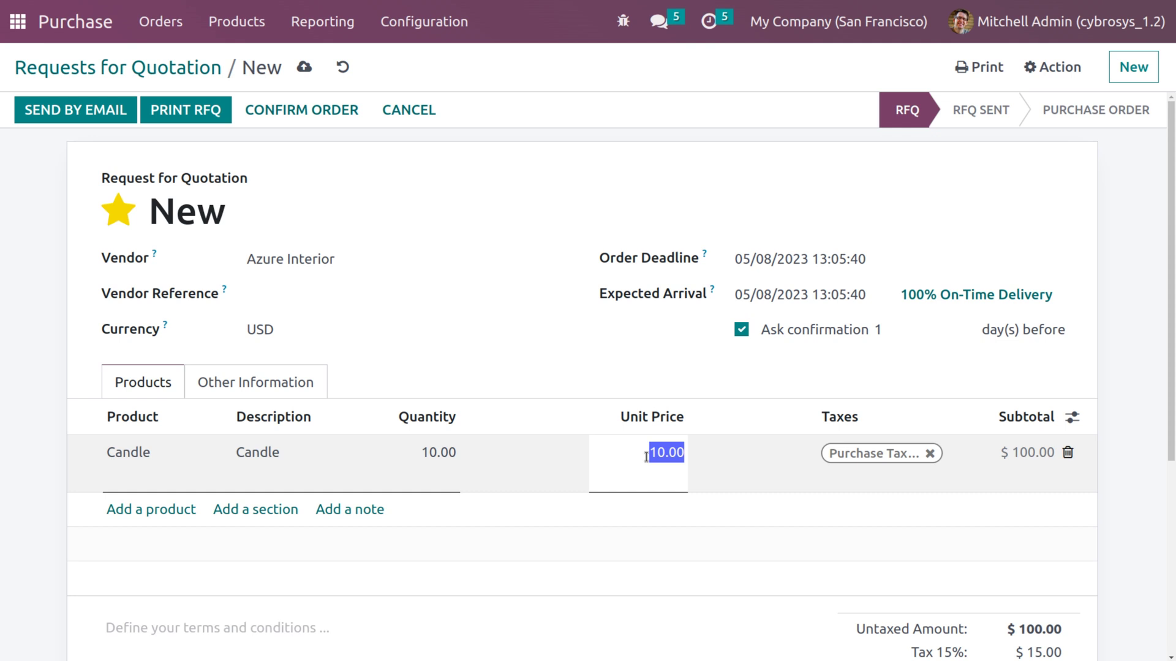
pyautogui.press('BackSpace')
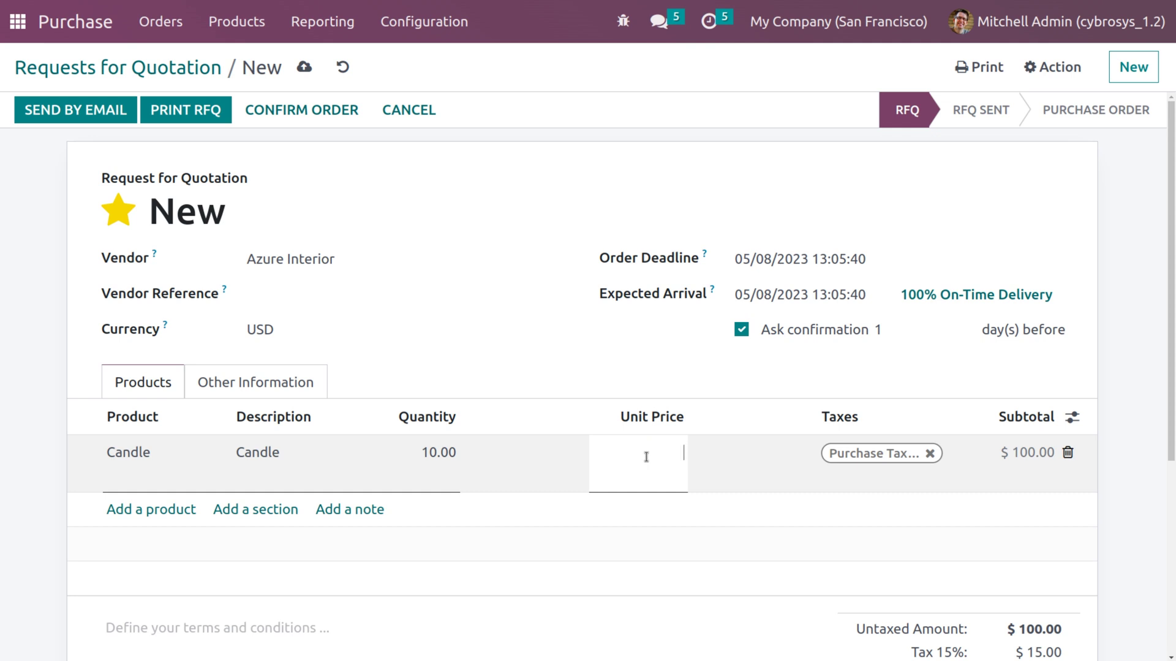
pyautogui.click(929, 453)
pyautogui.click(745, 341)
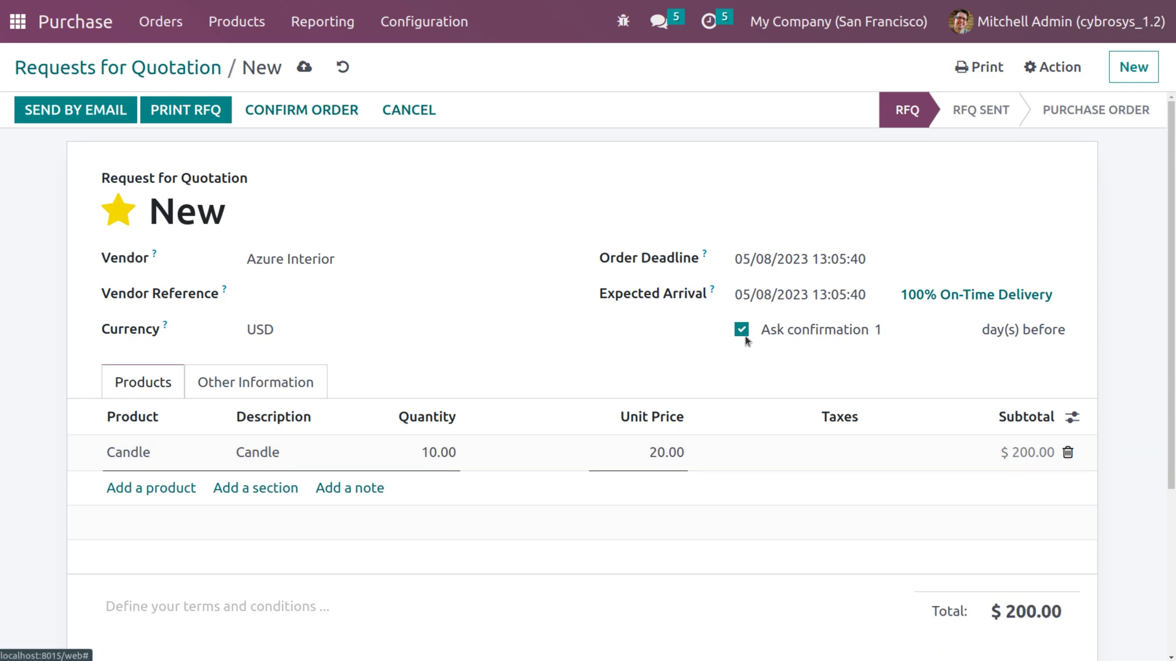
pyautogui.click(302, 70)
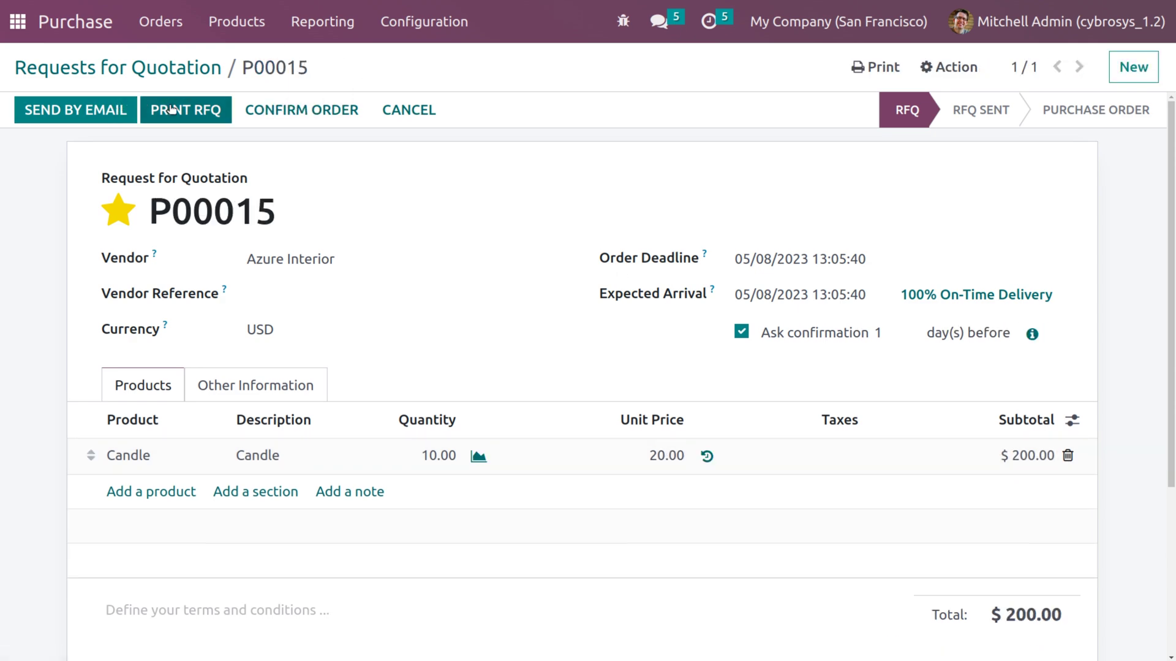
# - Confirm the Azure Interior order and receive its Candles by setting the done quantities and validating the receipt
pyautogui.click(275, 117)
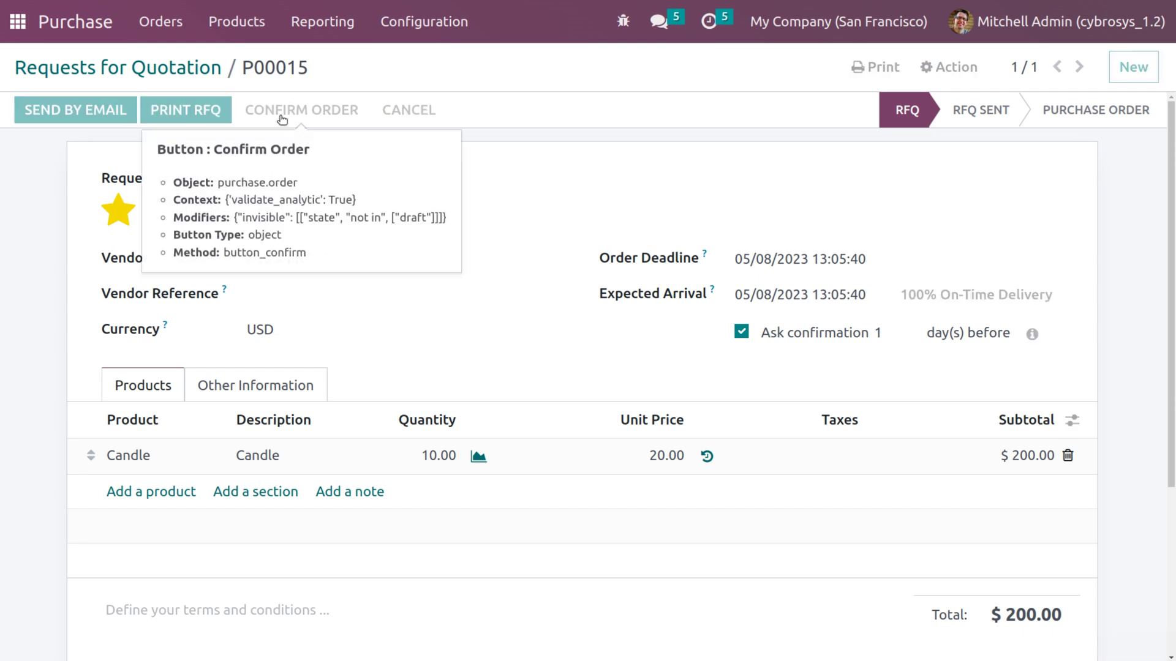
pyautogui.click(127, 114)
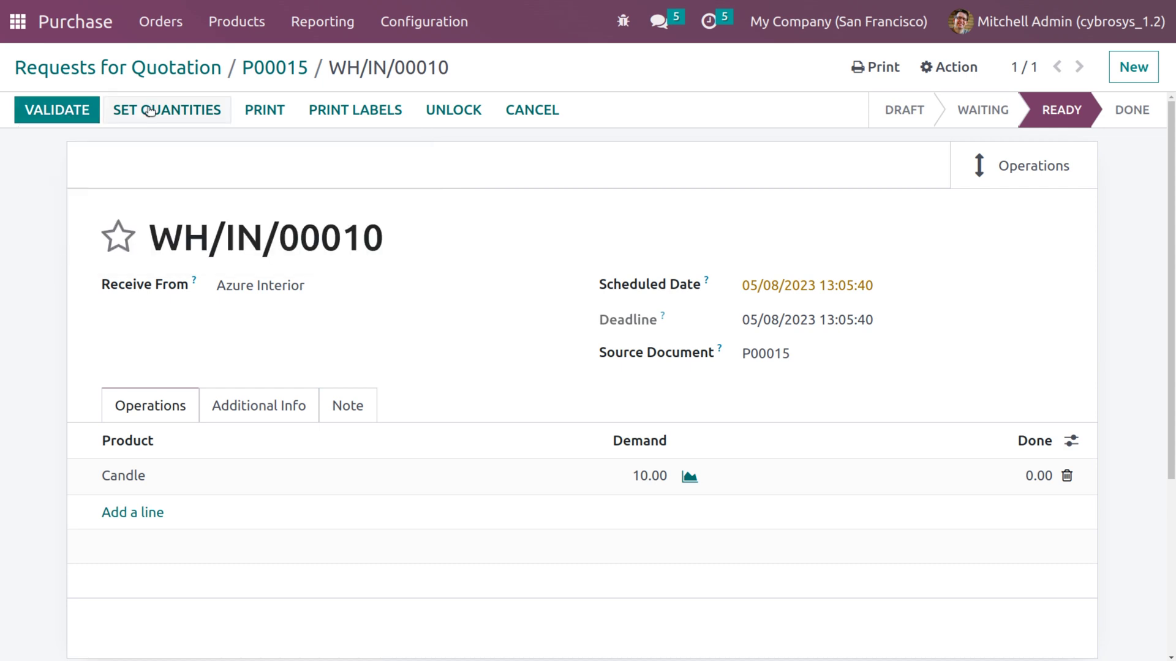
pyautogui.click(147, 111)
pyautogui.click(52, 109)
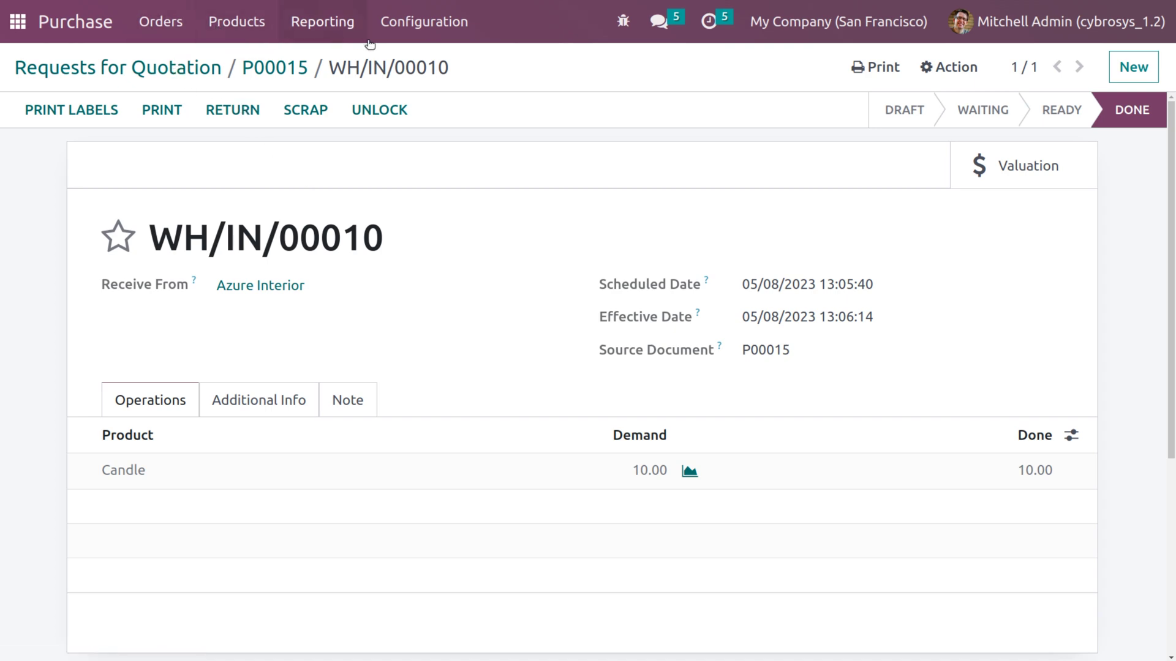
# - Return to Requests for Quotation and create another urgent request with Deco Addict as the vendor
pyautogui.click(1129, 64)
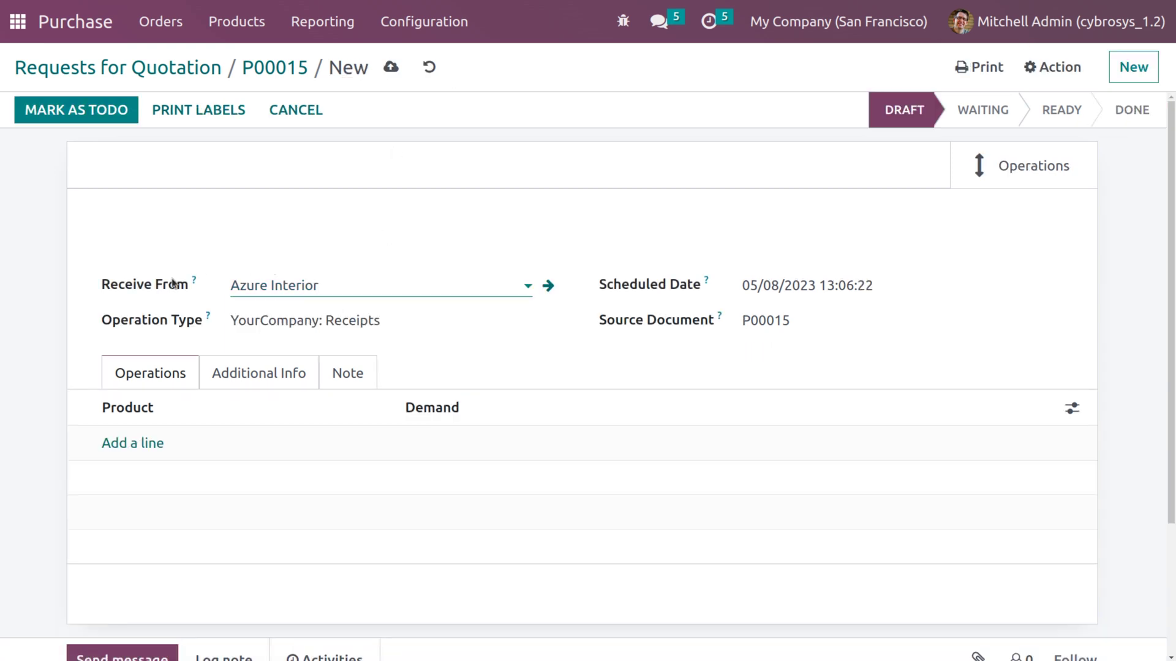
pyautogui.click(134, 69)
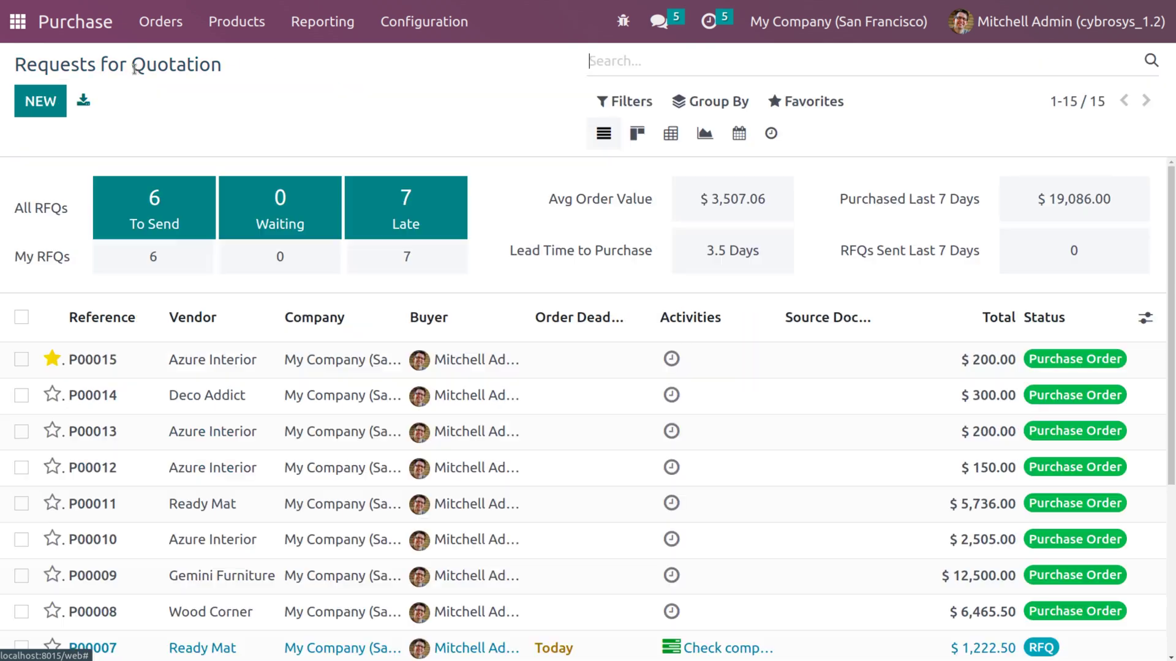
pyautogui.click(40, 101)
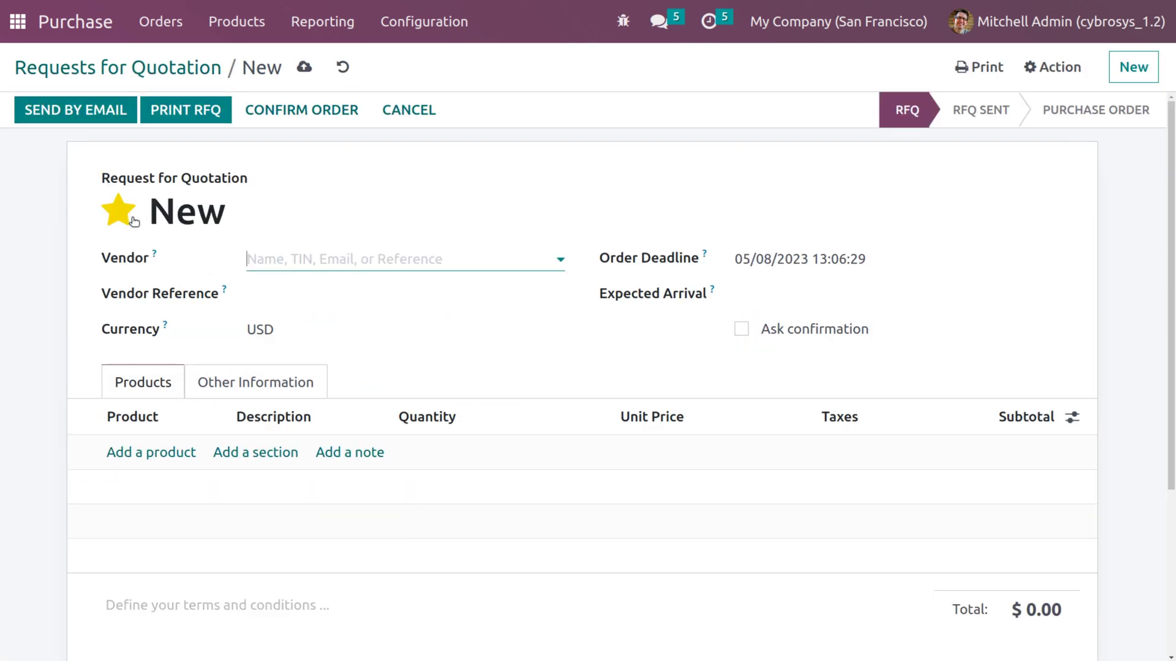
pyautogui.click(134, 221)
pyautogui.click(376, 265)
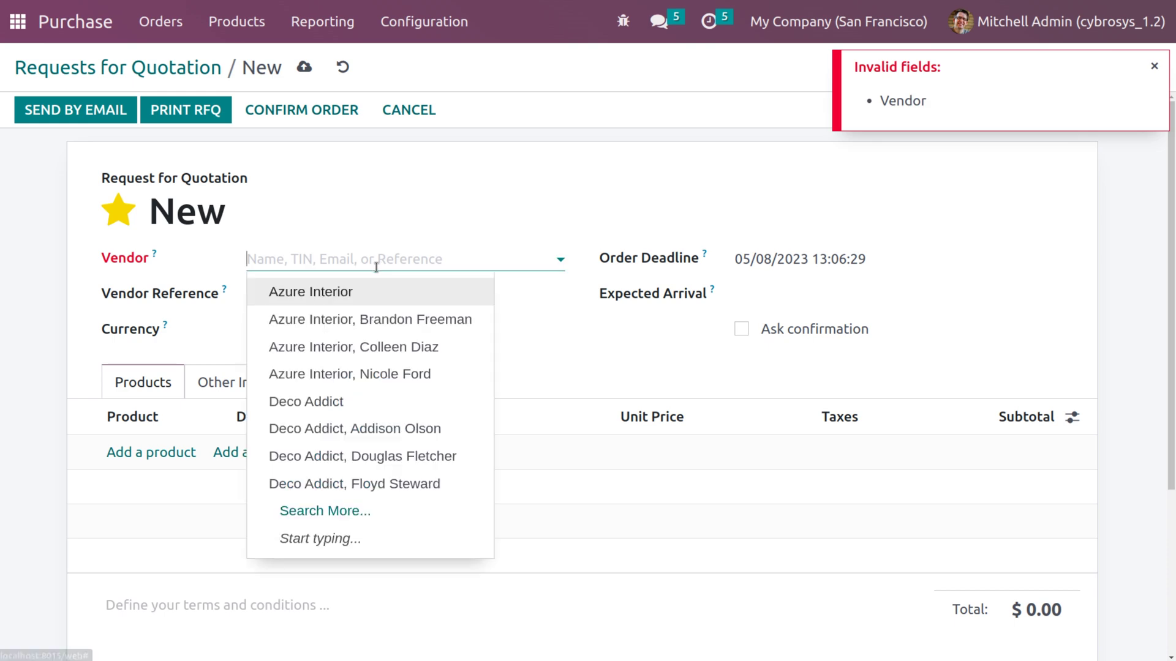
pyautogui.click(363, 415)
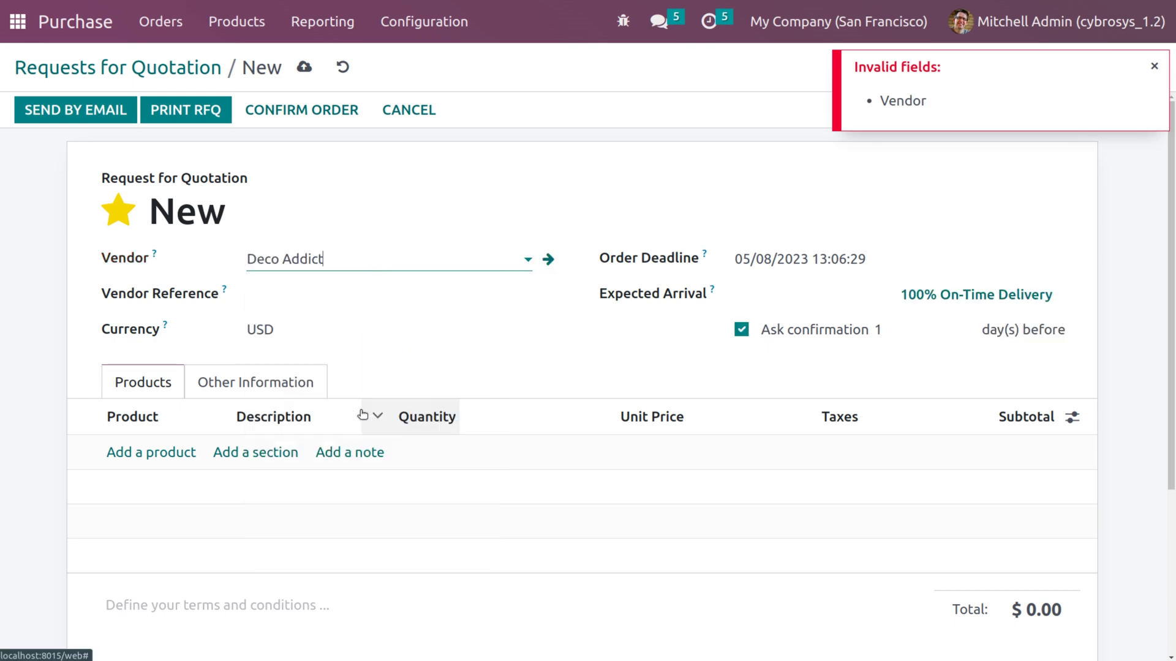
# - Add the Candle product to the Deco Addict request with a quantity of 10
pyautogui.click(155, 451)
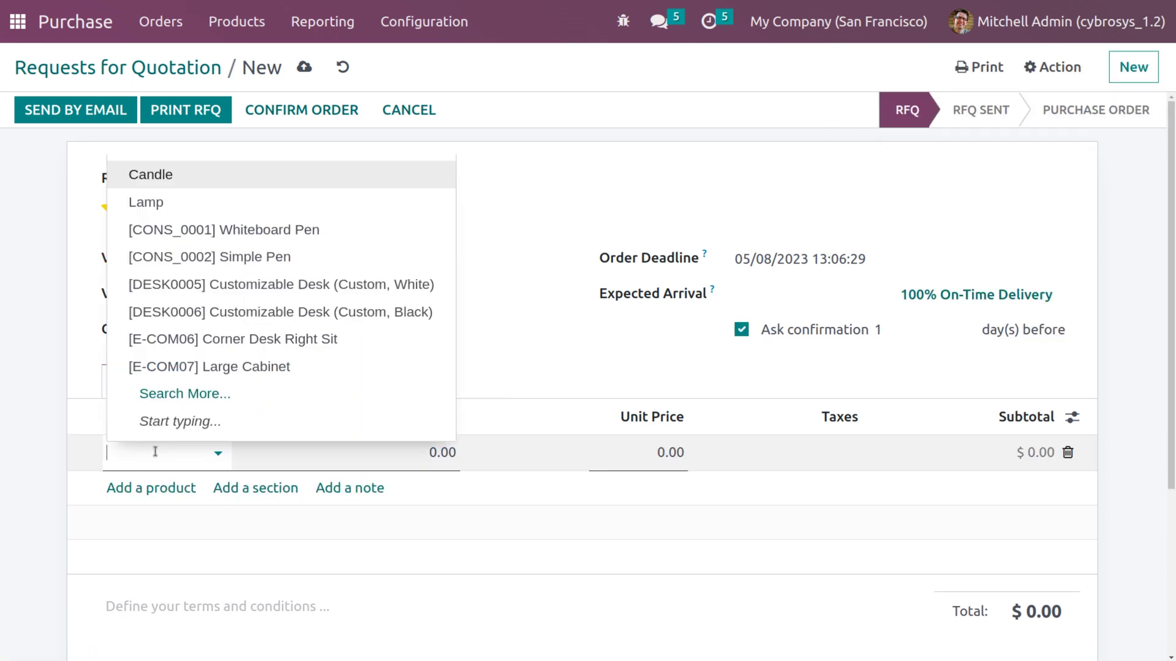
pyautogui.click(170, 184)
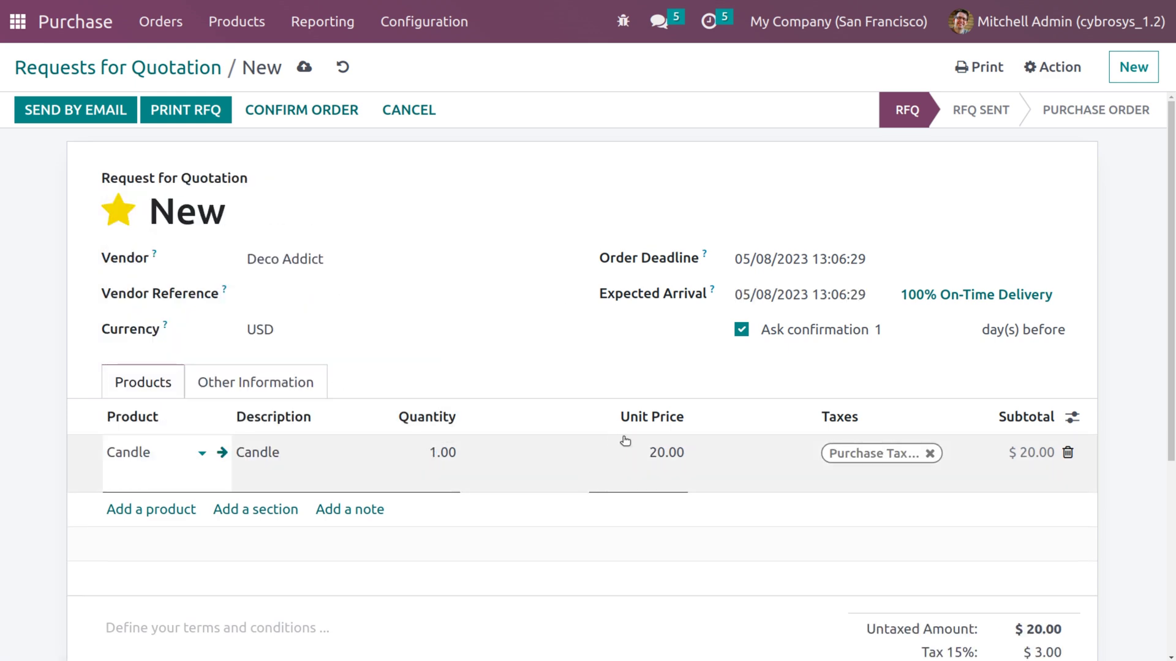
pyautogui.click(444, 456)
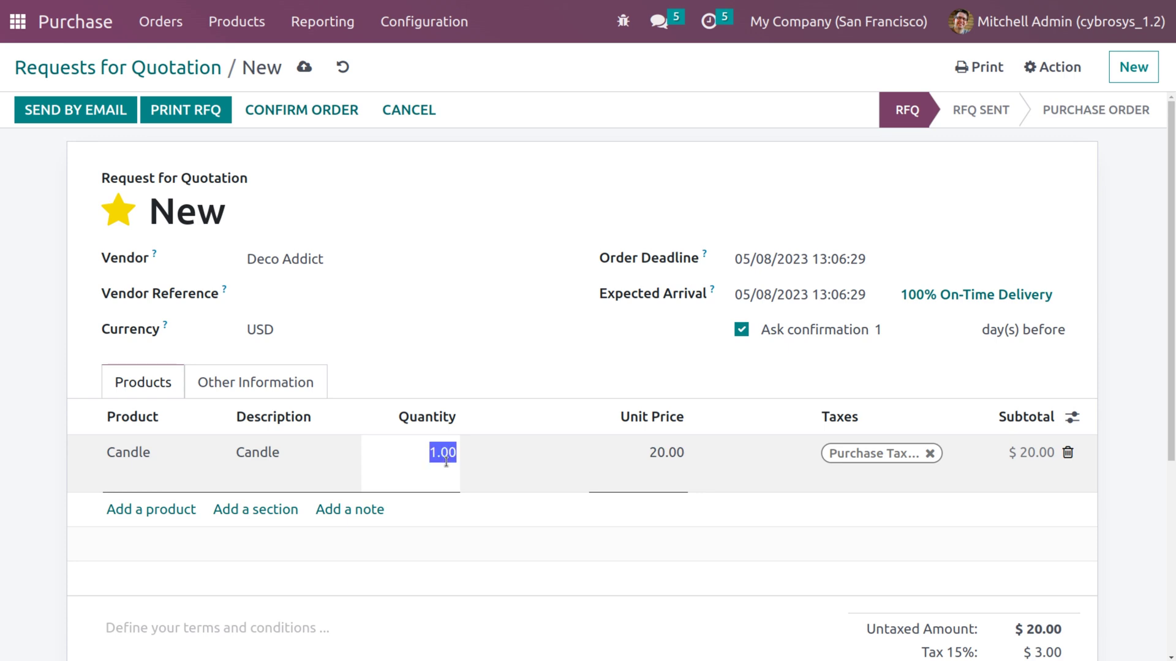
pyautogui.press('BackSpace')
# - Set the Candle line's unit price to 30, remove its purchase tax and save the Deco Addict request
pyautogui.click(640, 468)
pyautogui.press('BackSpace')
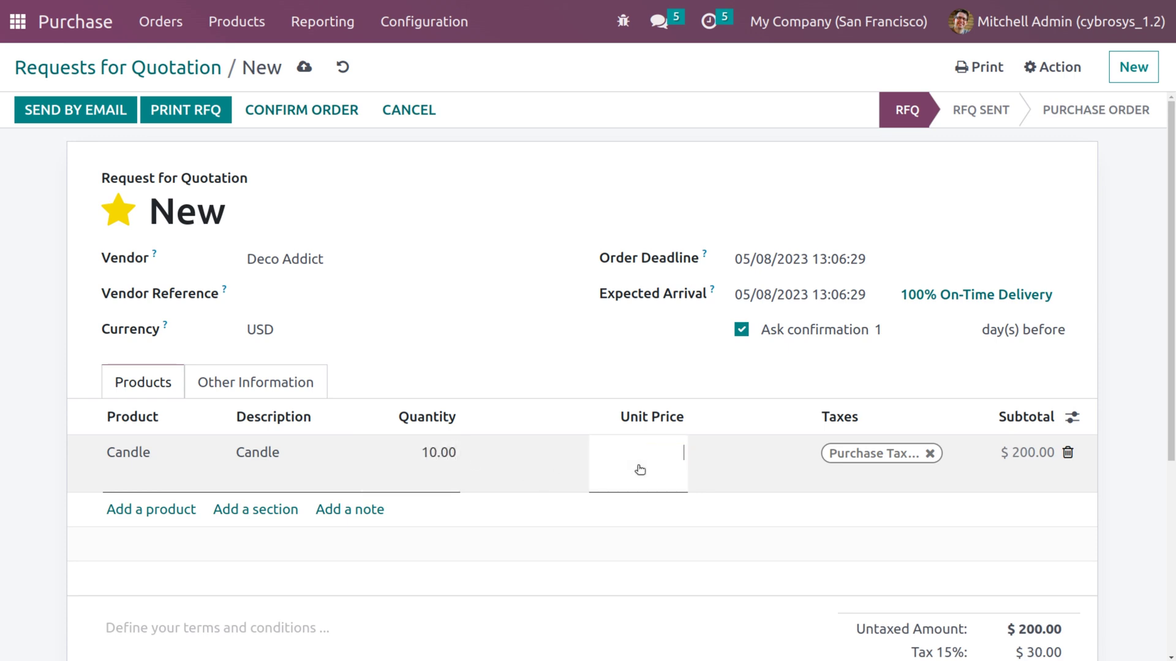
pyautogui.write('30')
pyautogui.click(929, 453)
pyautogui.click(721, 312)
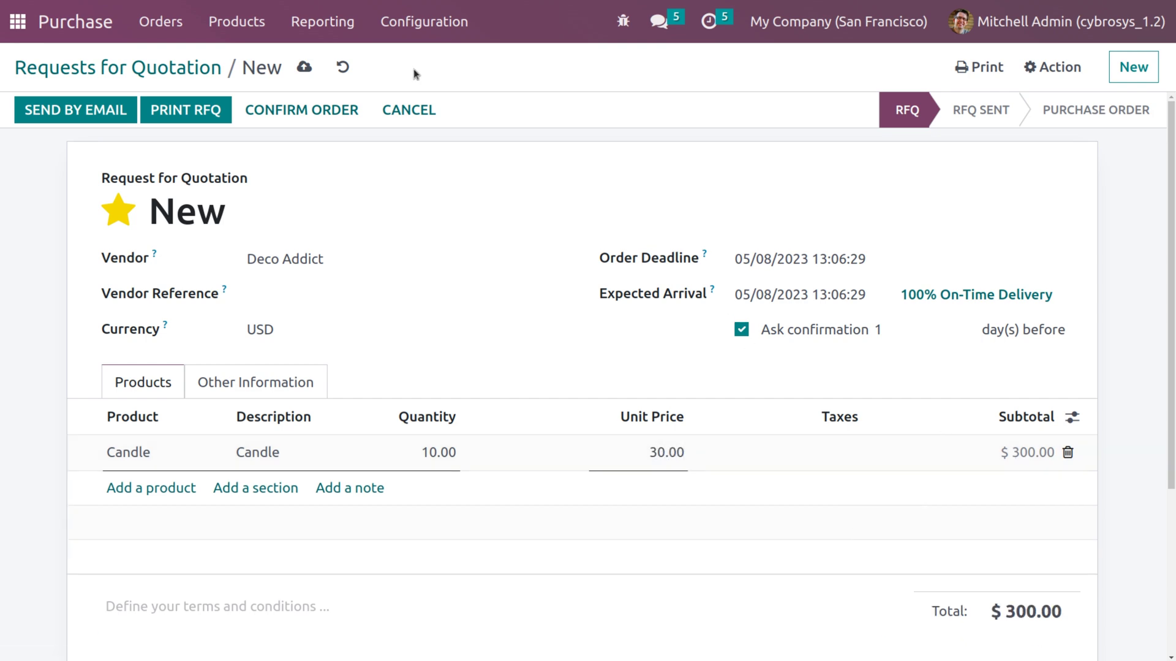
pyautogui.click(305, 68)
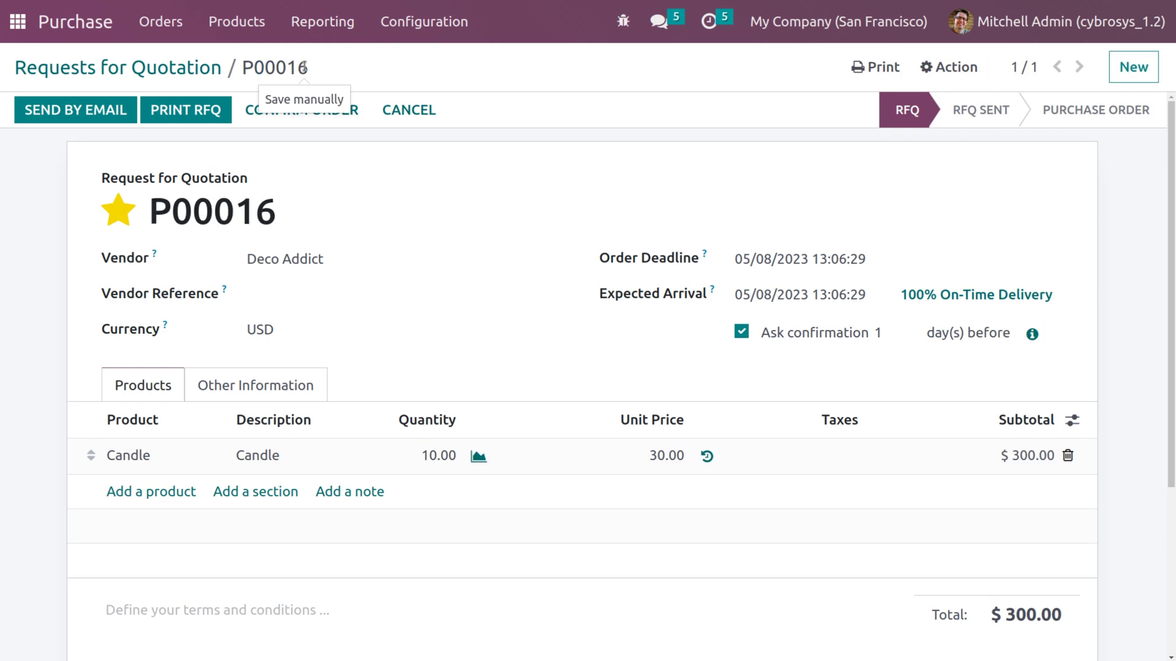
# - Confirm the Deco Addict order and receive all its Candles by validating the receipt as an immediate transfer
pyautogui.click(284, 109)
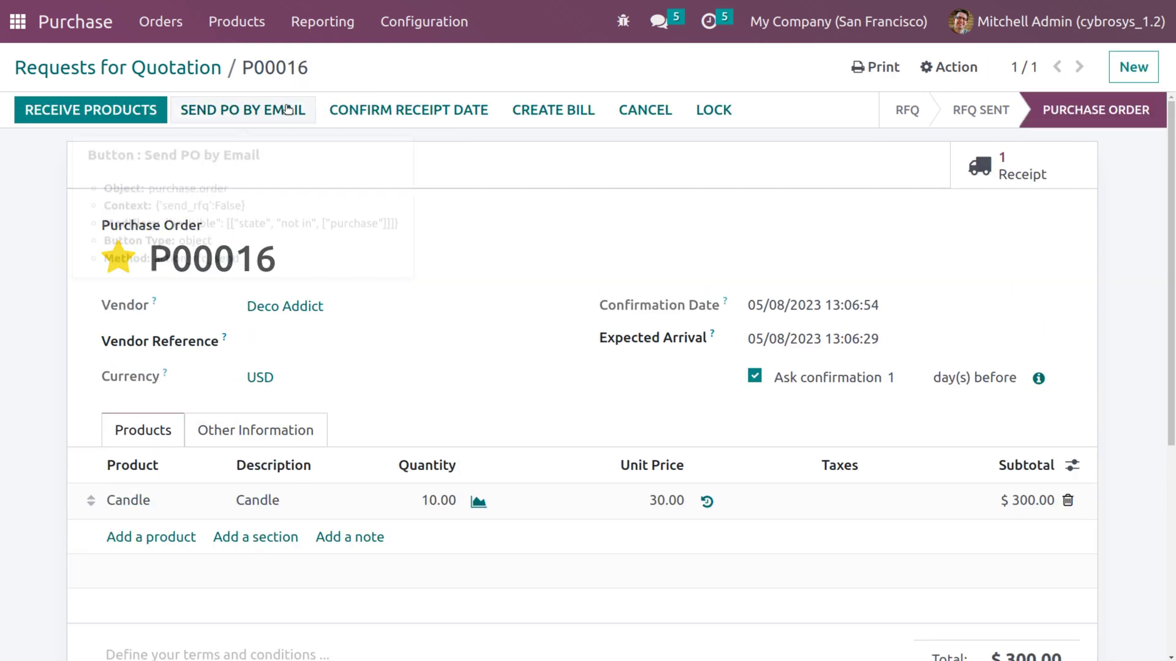
pyautogui.click(150, 116)
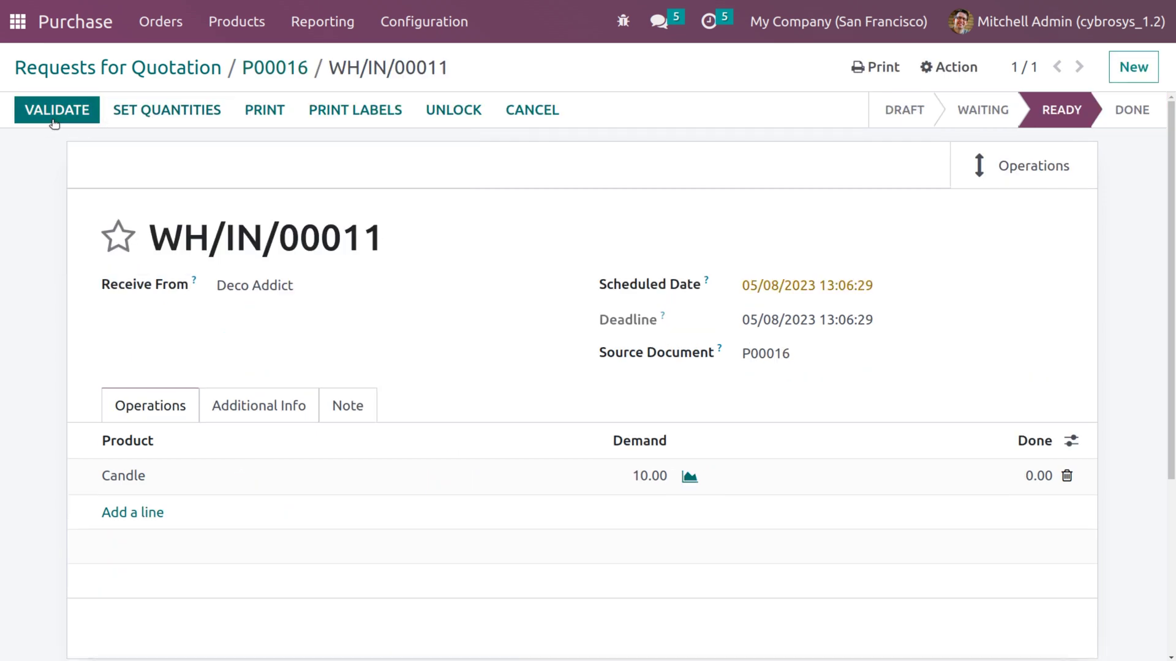
pyautogui.click(69, 118)
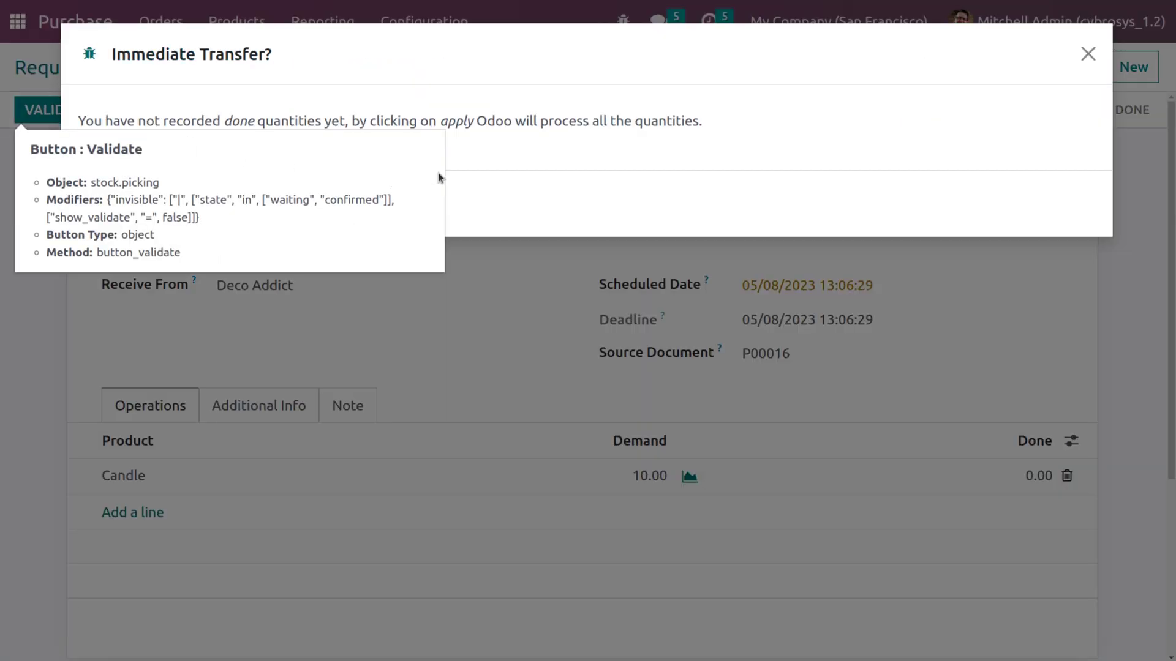
pyautogui.click(111, 205)
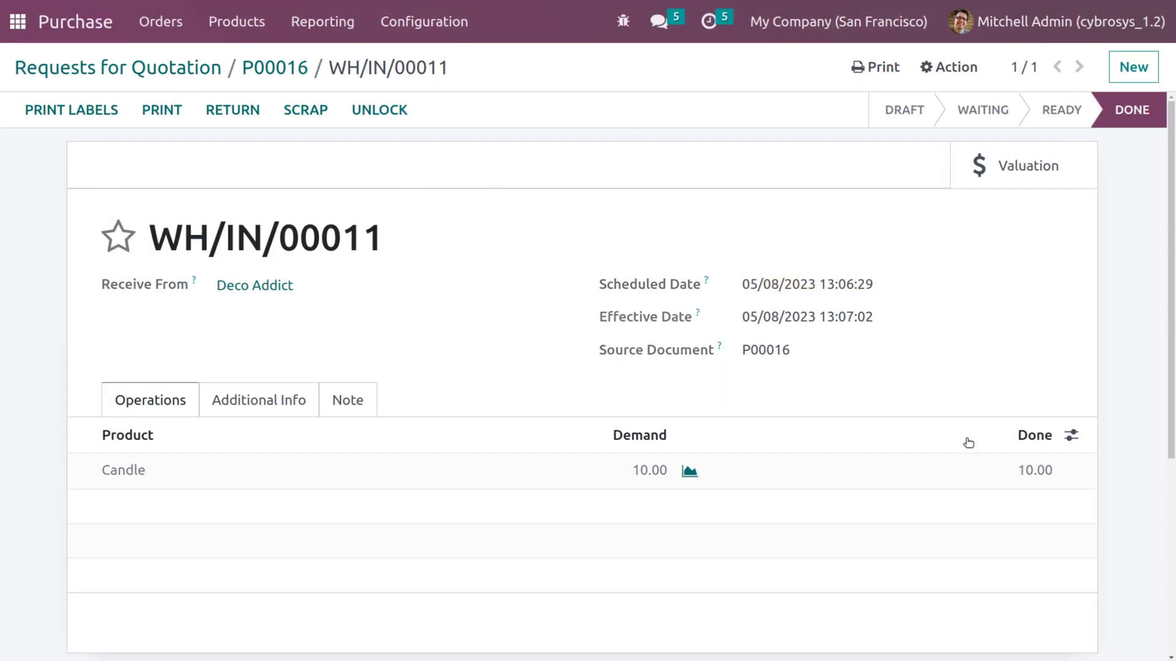
# - Switch to the Sales app and create a new quotation with Deco Addict as the customer
pyautogui.click(18, 21)
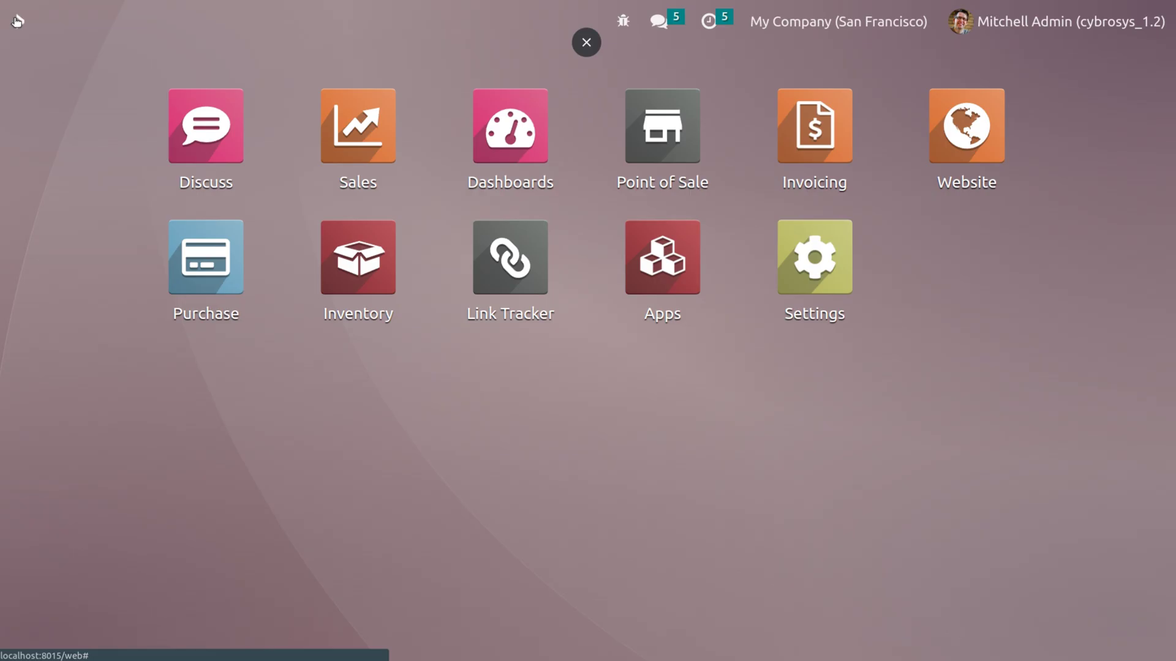
pyautogui.click(365, 130)
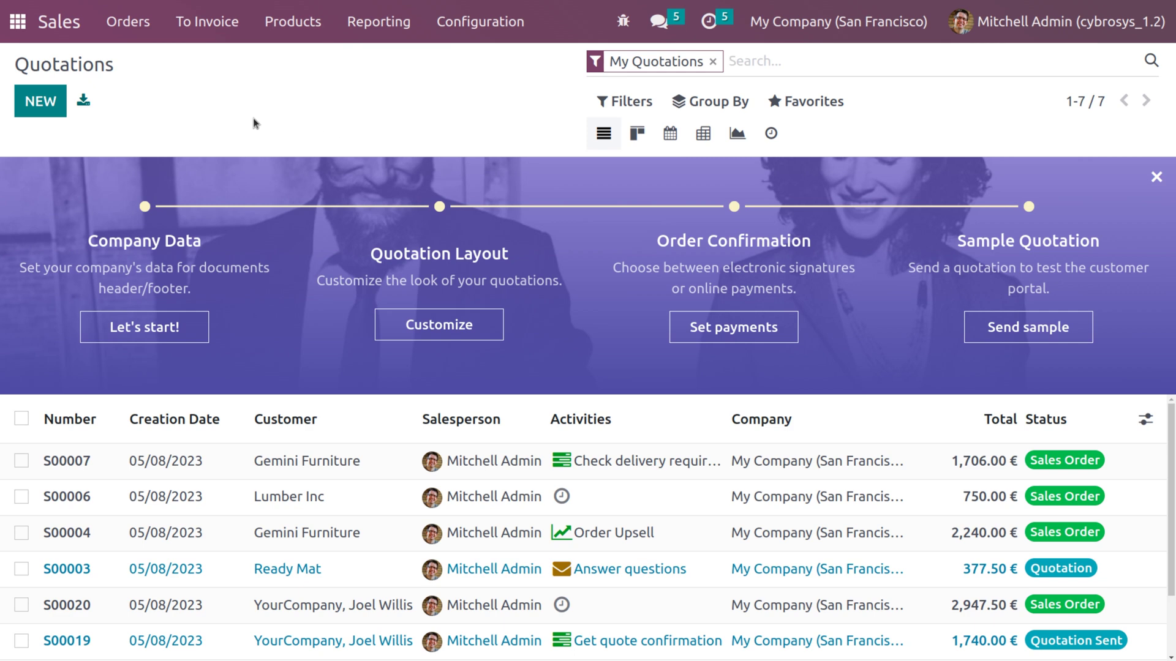
pyautogui.click(54, 105)
pyautogui.click(317, 273)
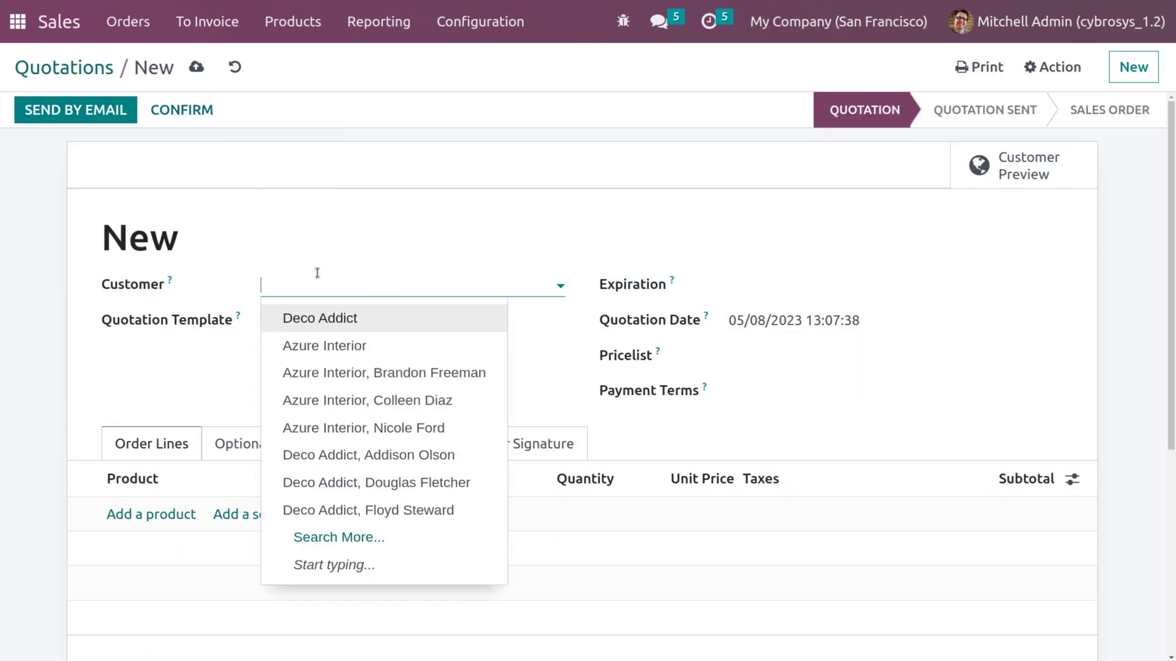
pyautogui.click(323, 318)
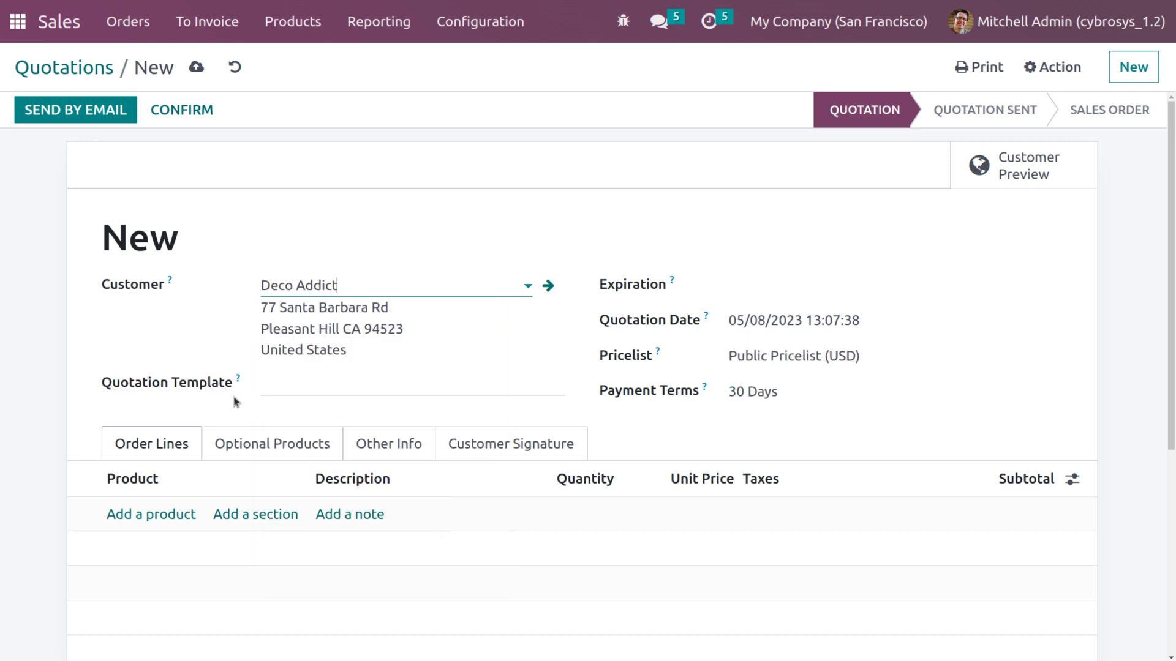
# - Add the Candle product to the Deco Addict quotation with a quantity of 5
pyautogui.click(160, 522)
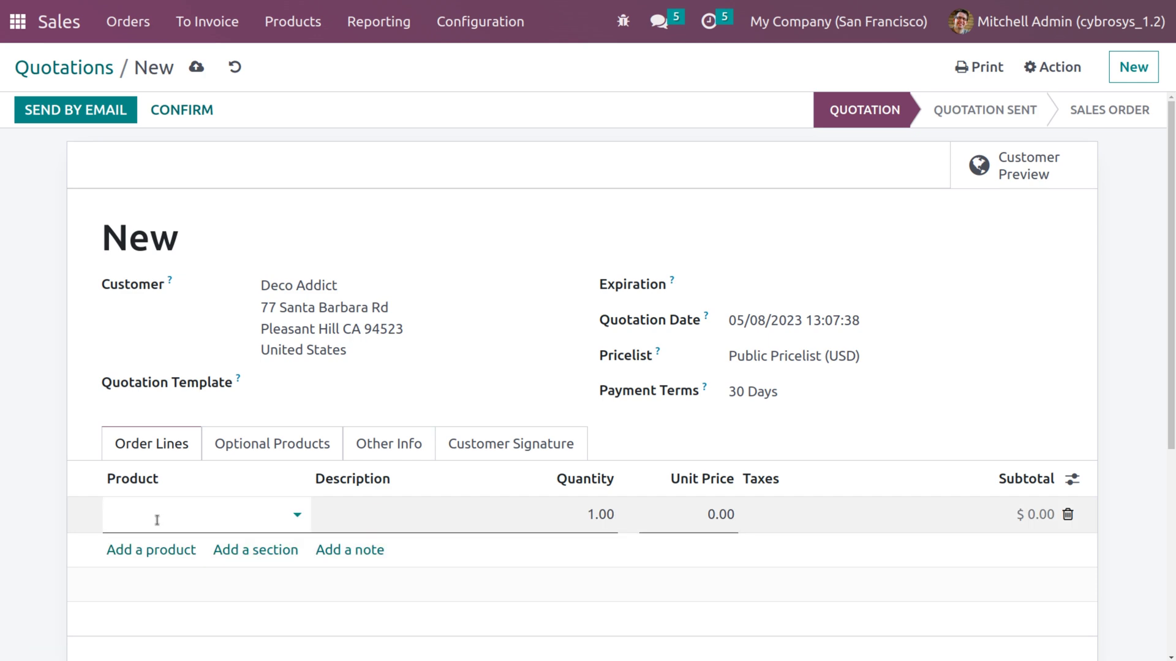
pyautogui.click(157, 519)
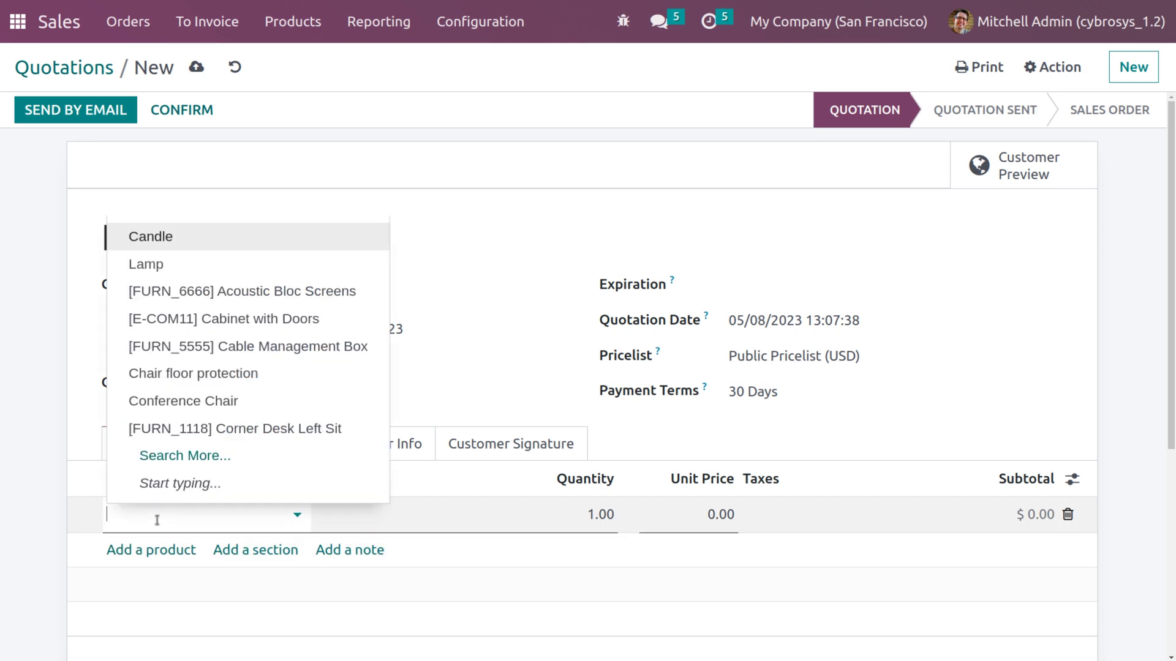
pyautogui.click(203, 252)
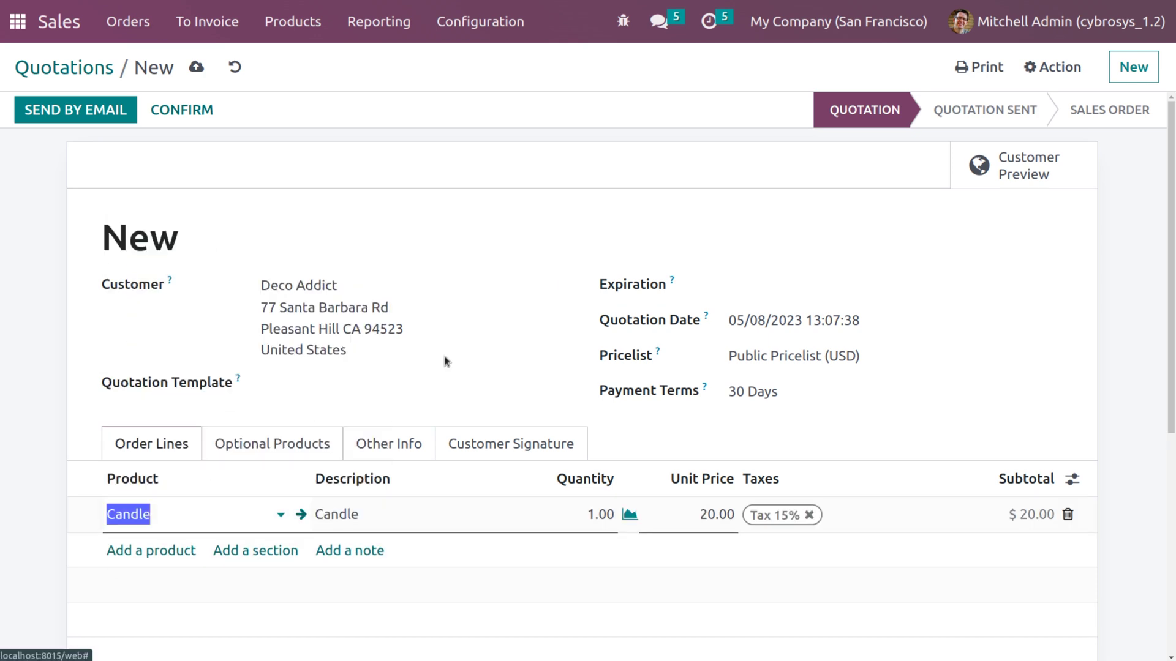
pyautogui.click(591, 519)
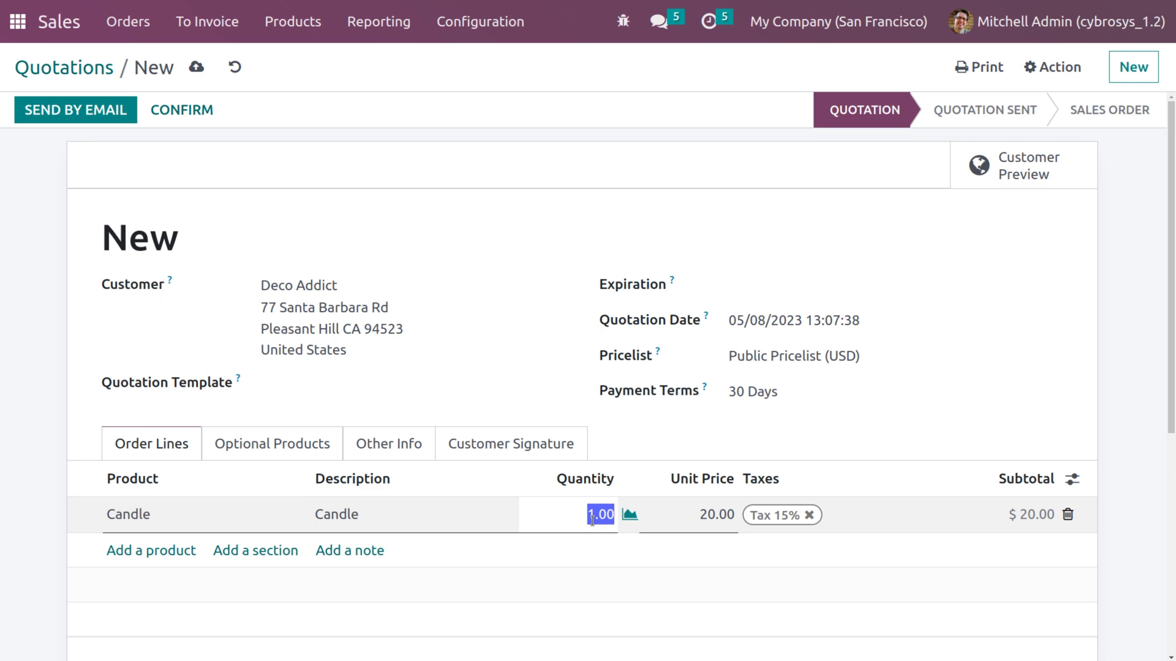
pyautogui.write('5')
pyautogui.click(557, 272)
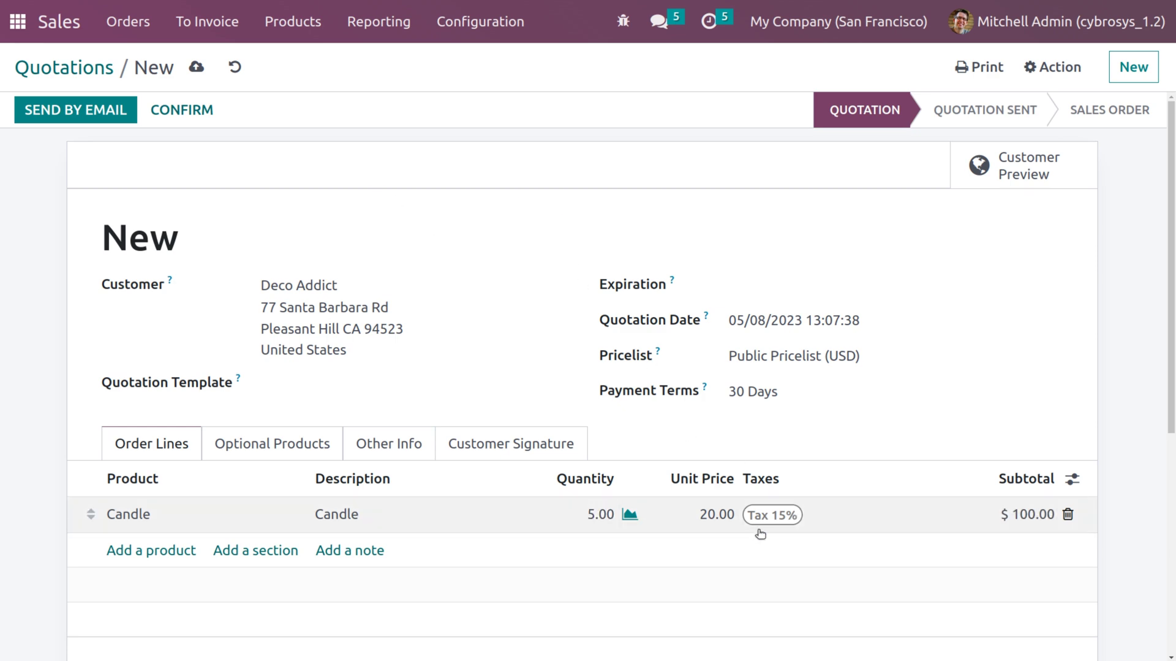
# - Remove the 15% tax from the Candle line and save the Deco Addict quotation
pyautogui.click(791, 517)
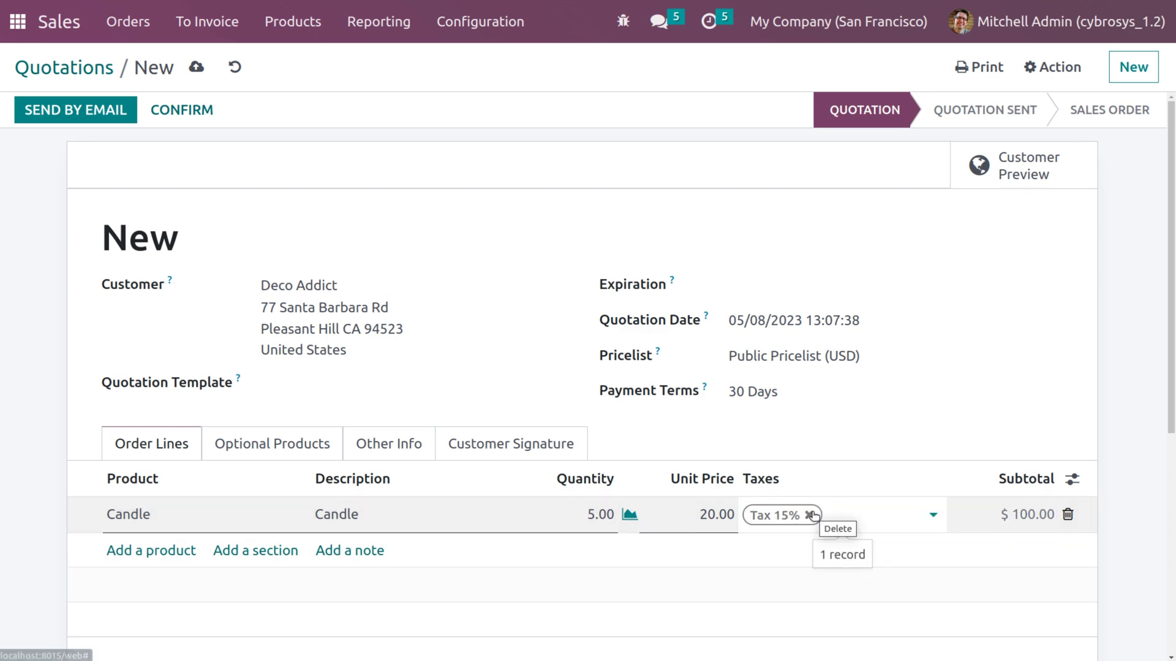
pyautogui.click(807, 515)
pyautogui.click(689, 432)
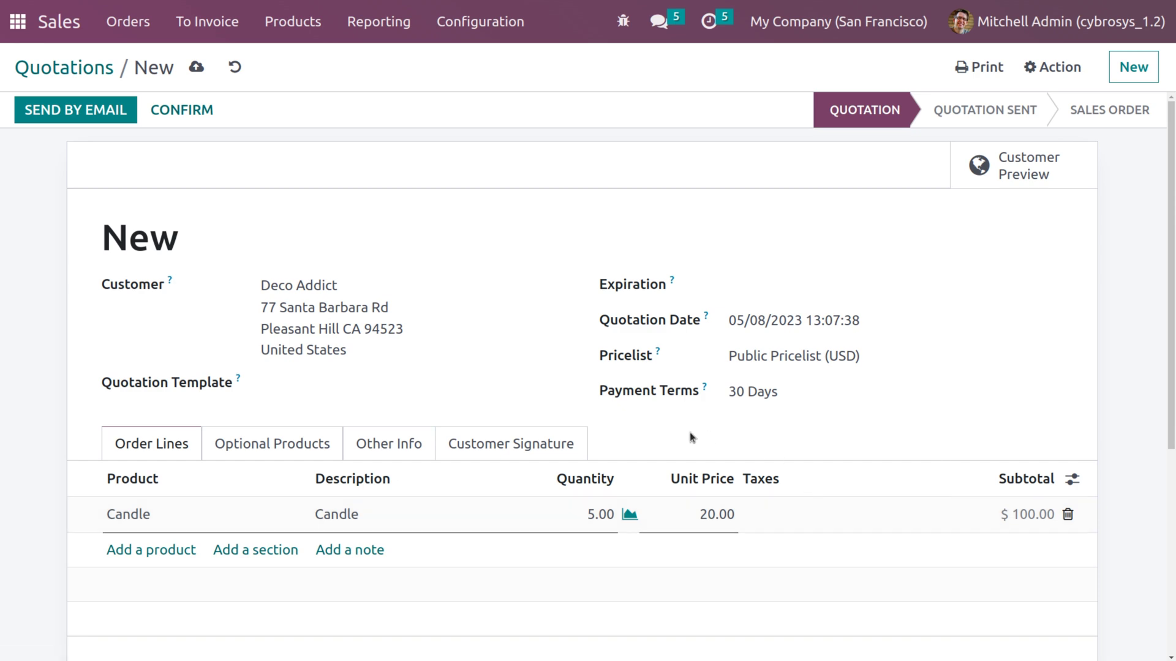
pyautogui.click(681, 562)
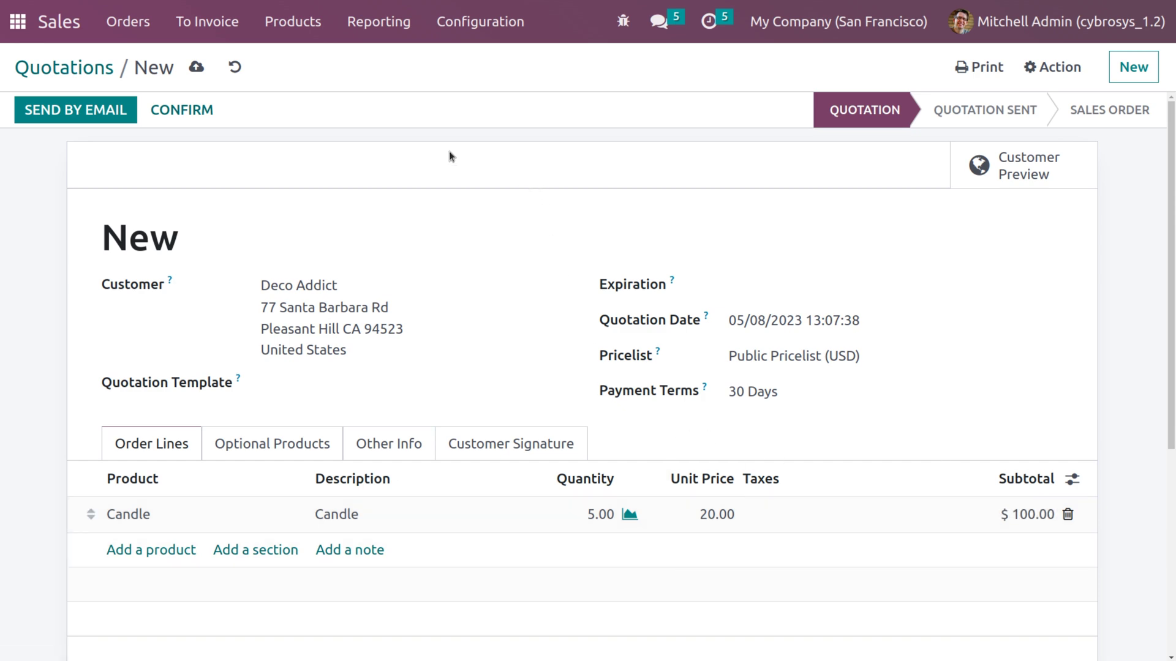
pyautogui.click(196, 67)
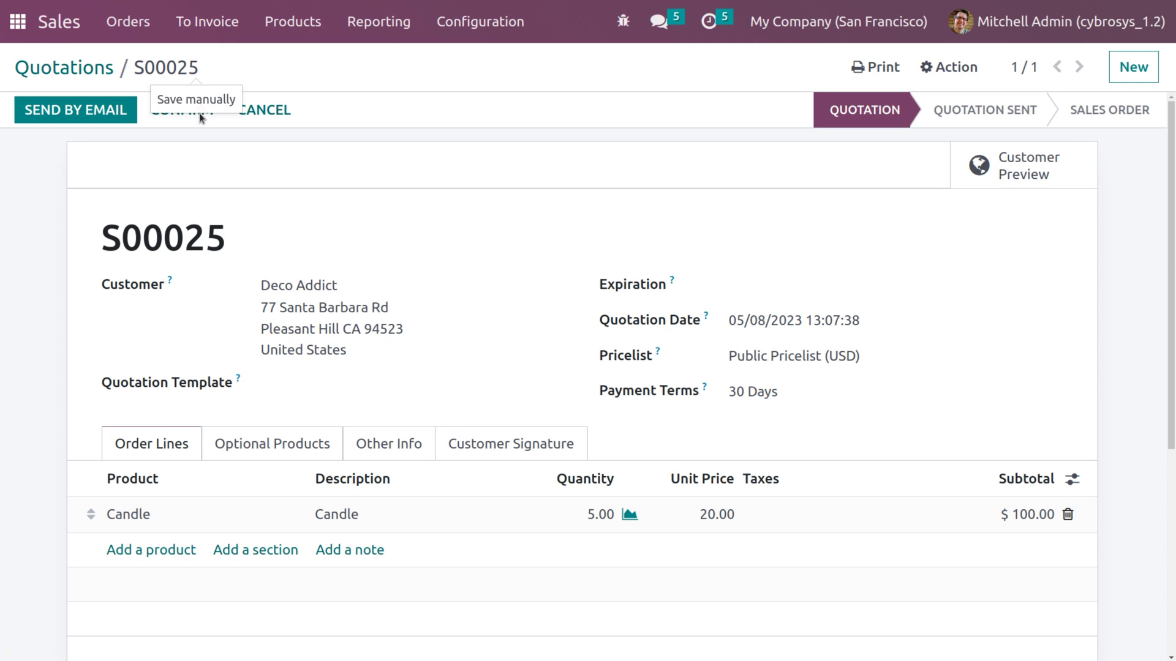
# - Confirm the Deco Addict sales order and validate its delivery with the full Candle quantity set as done, answering the SMS prompt
pyautogui.click(176, 121)
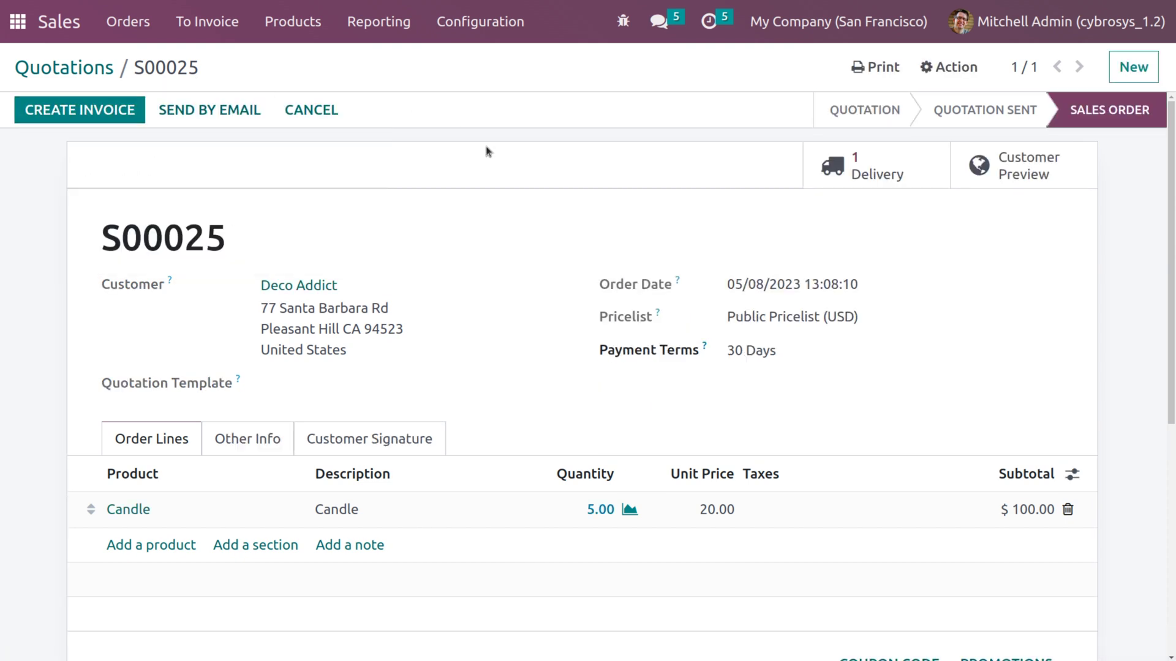
pyautogui.click(881, 164)
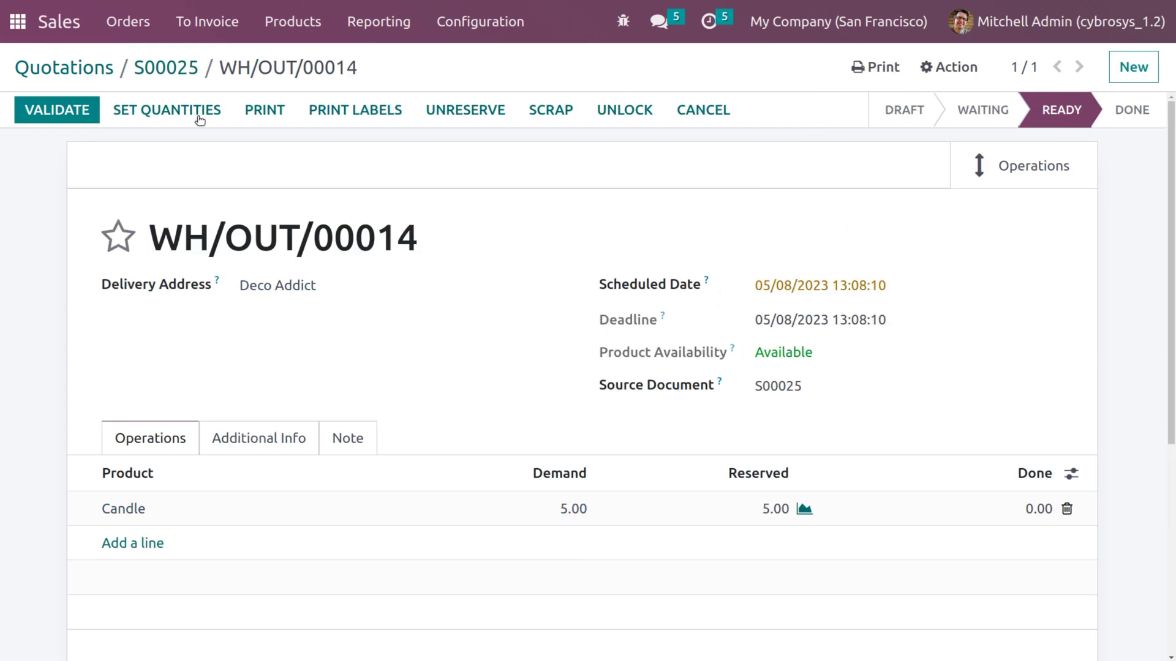
pyautogui.click(171, 111)
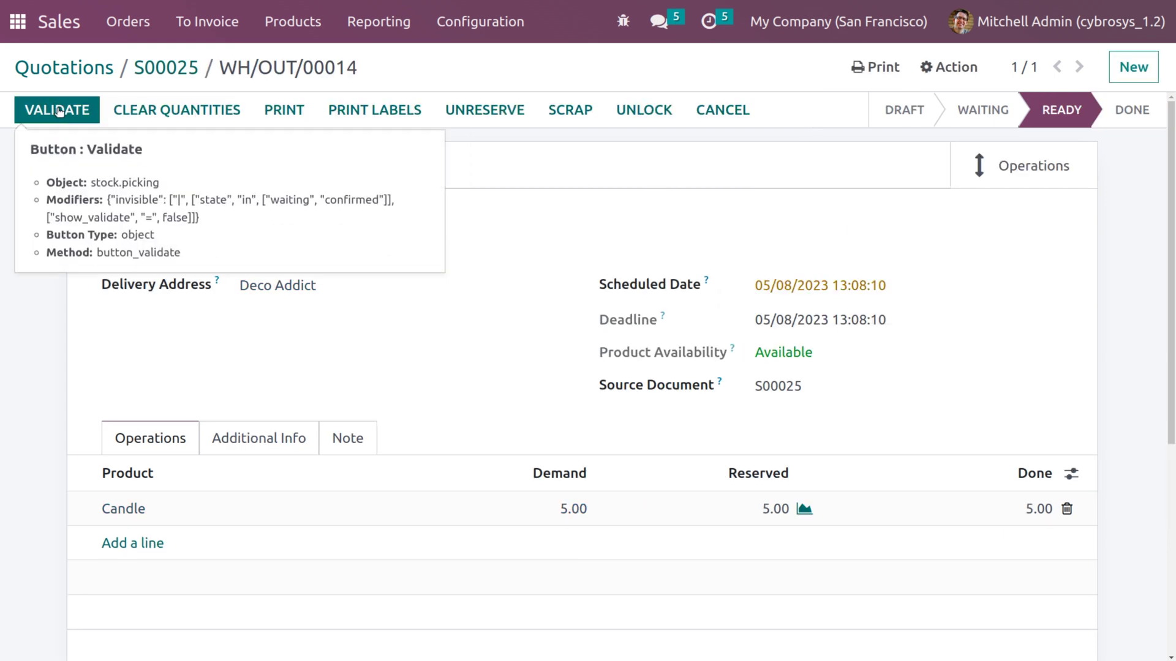
pyautogui.click(60, 112)
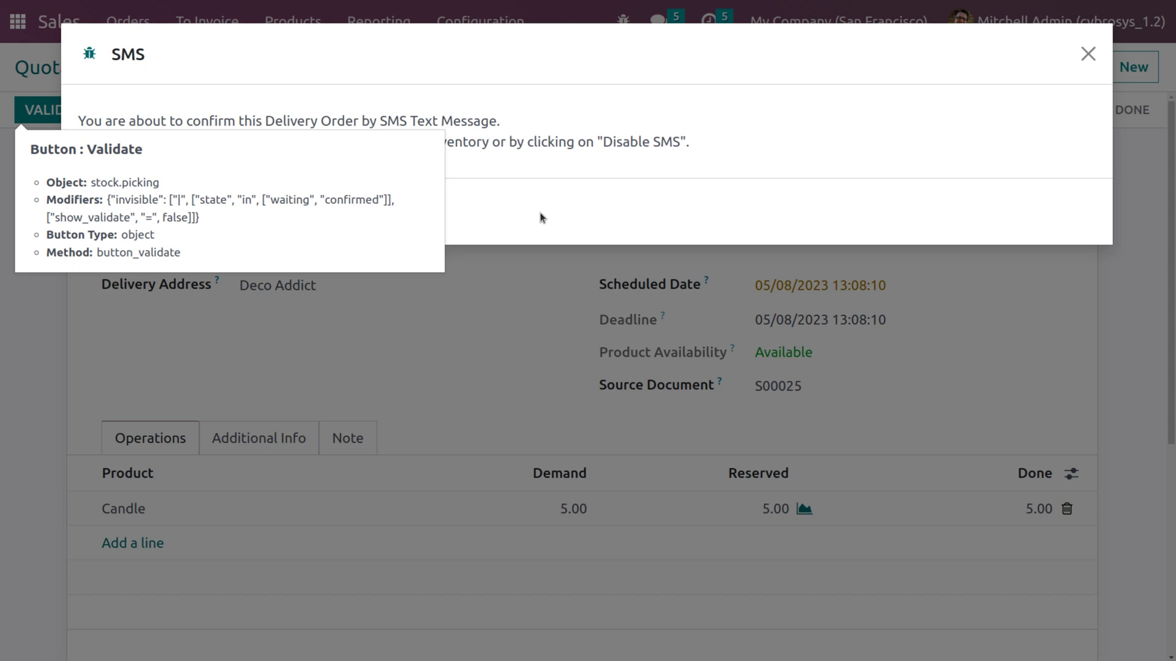
pyautogui.click(145, 209)
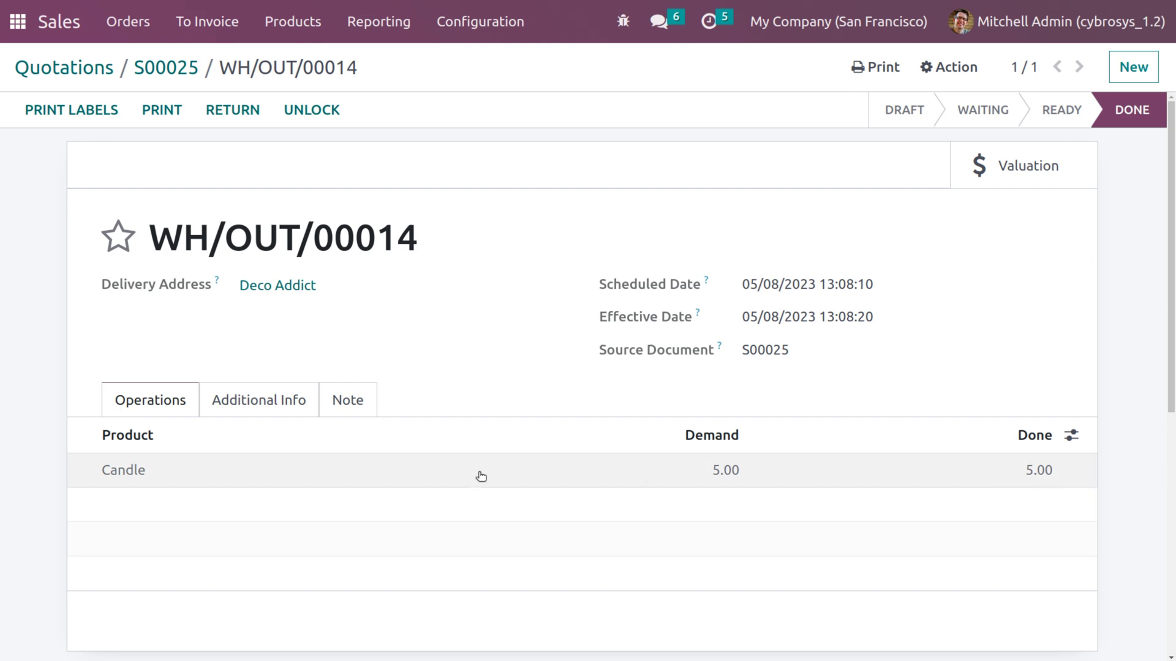
# - Open the Candle product from the Sales product list and examine its cost after the first delivery
pyautogui.click(291, 25)
pyautogui.click(290, 70)
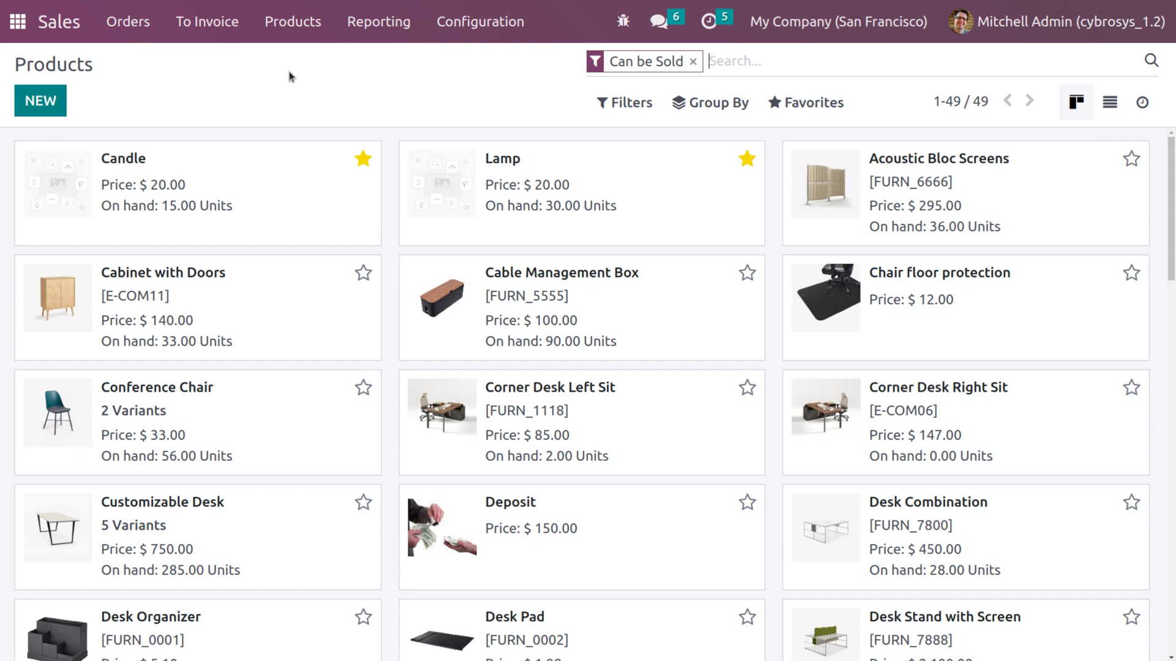
pyautogui.click(282, 175)
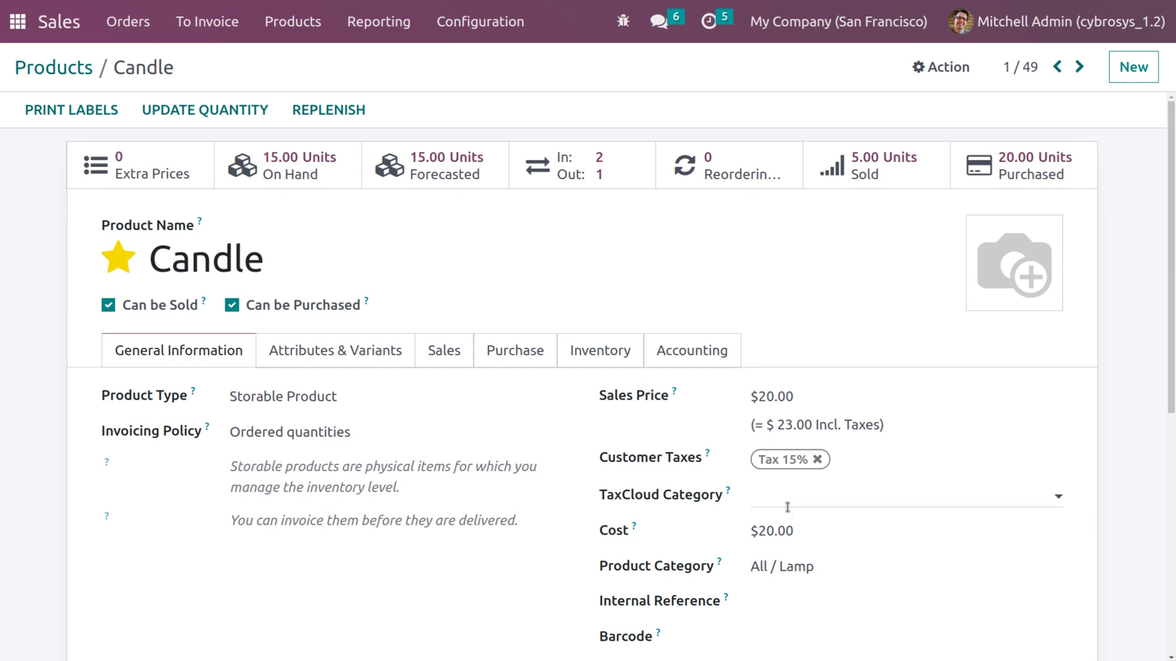
# - Return to the Sales quotations and create another quotation with Azure Interior as the customer
pyautogui.click(15, 25)
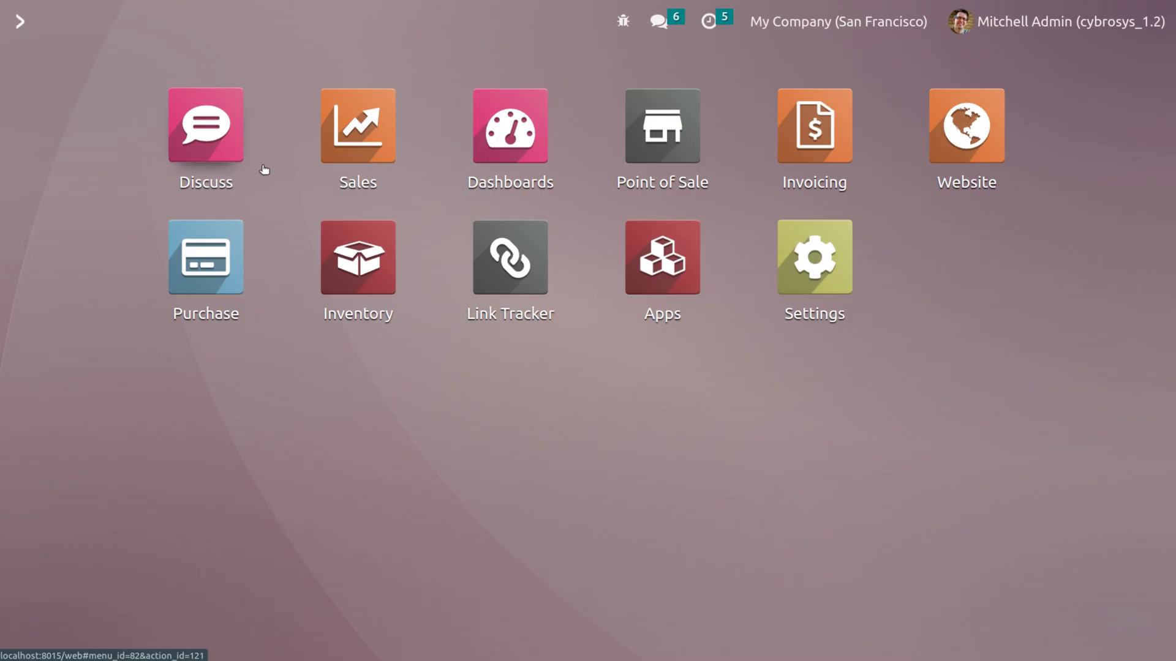
pyautogui.click(361, 144)
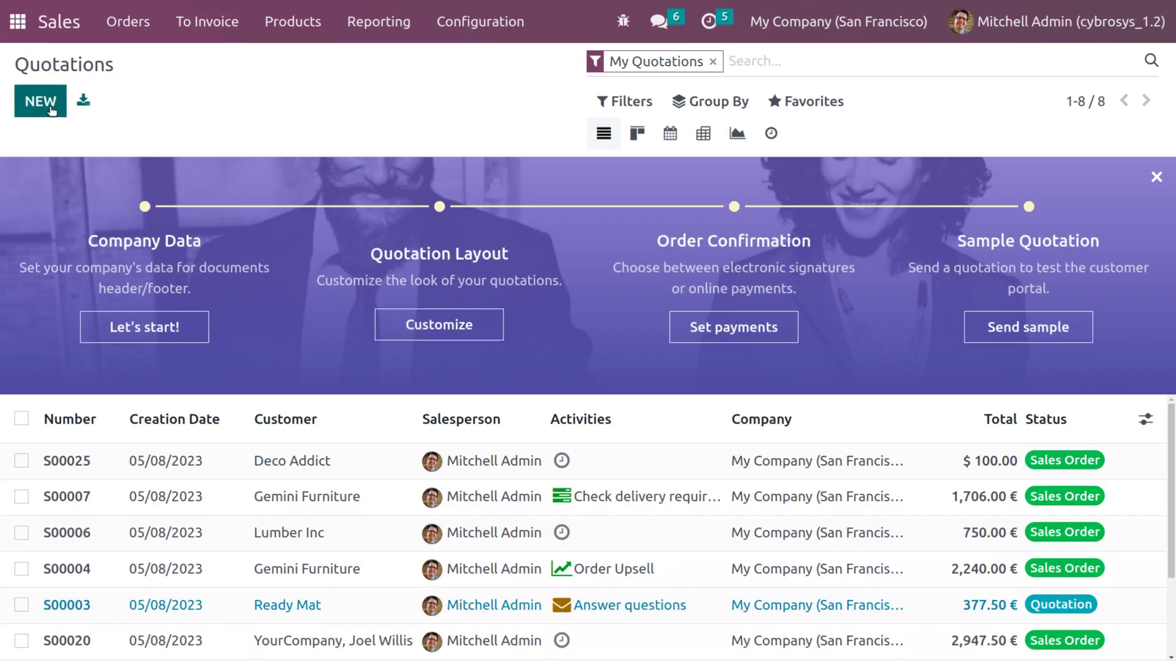
pyautogui.click(40, 101)
pyautogui.click(322, 291)
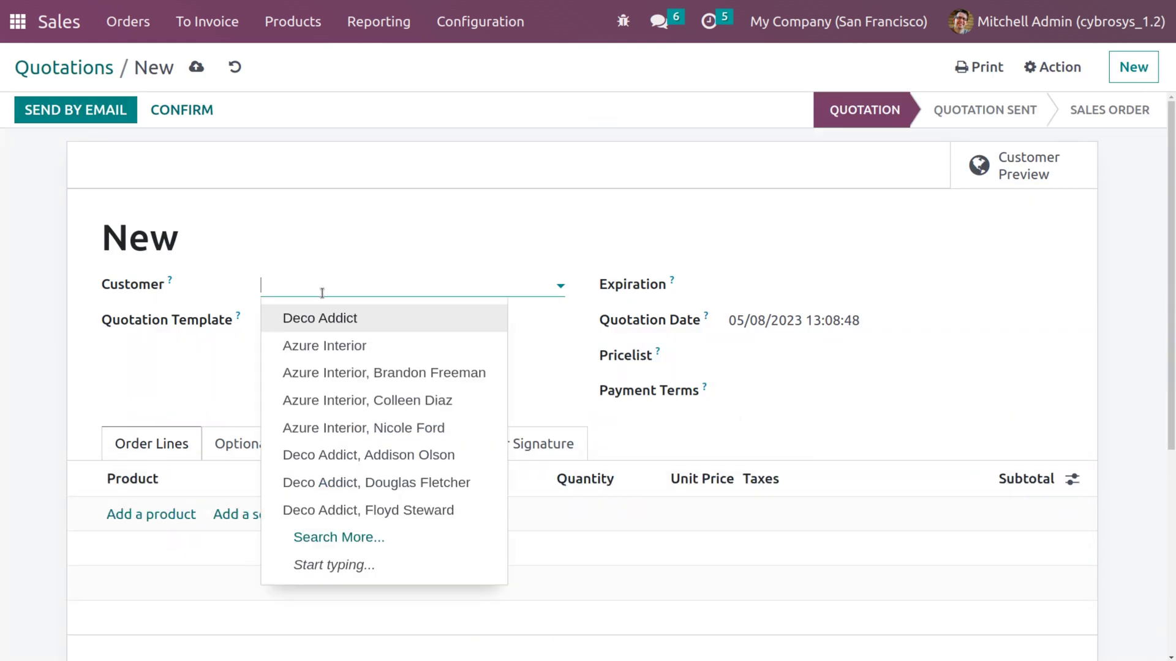
pyautogui.click(347, 355)
# - Add an untaxed Candle line with a quantity of 10 to the Azure Interior quotation and save it
pyautogui.click(154, 515)
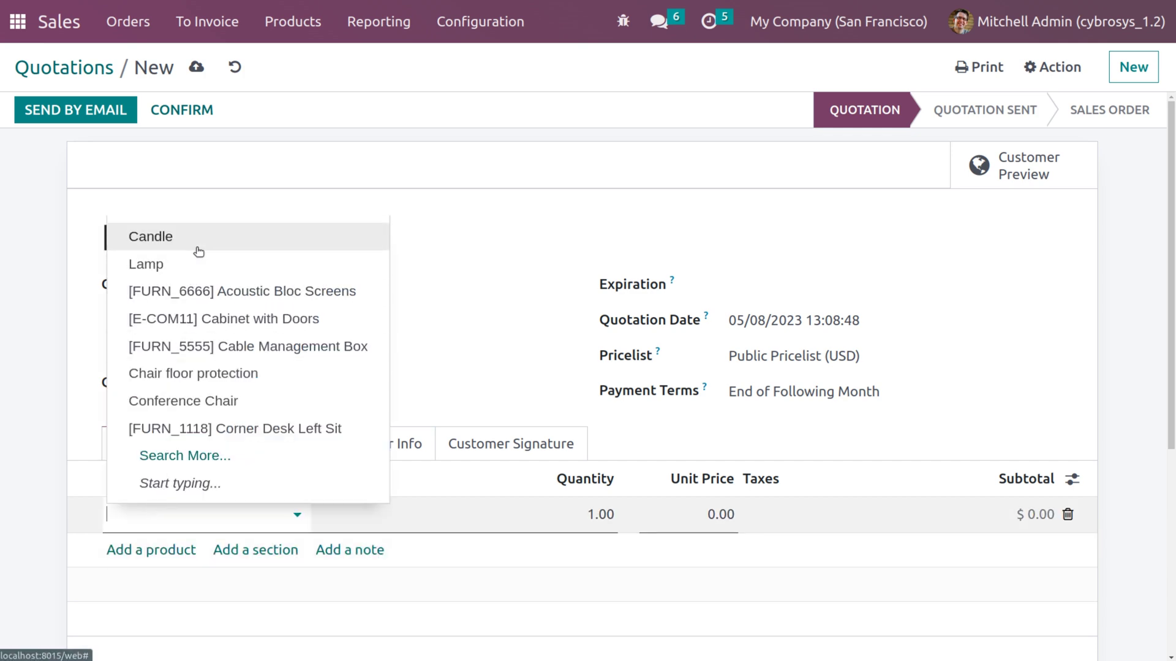
pyautogui.click(198, 250)
pyautogui.click(590, 516)
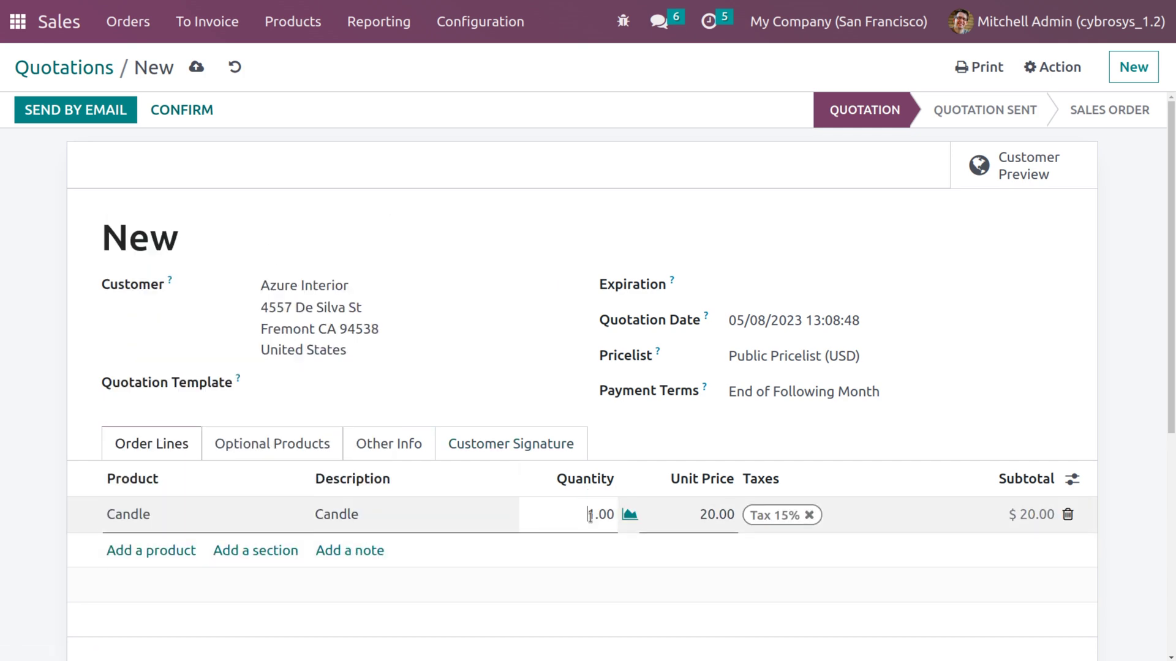
pyautogui.doubleClick(590, 516)
pyautogui.press('BackSpace')
pyautogui.write('10')
pyautogui.click(810, 515)
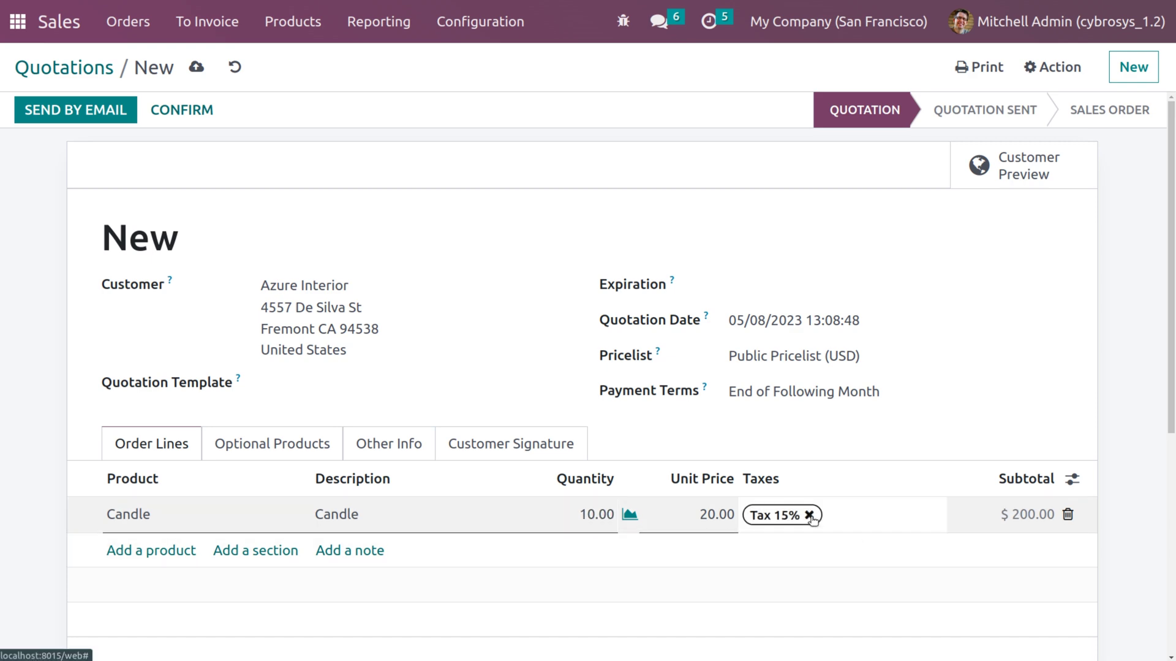
pyautogui.click(196, 67)
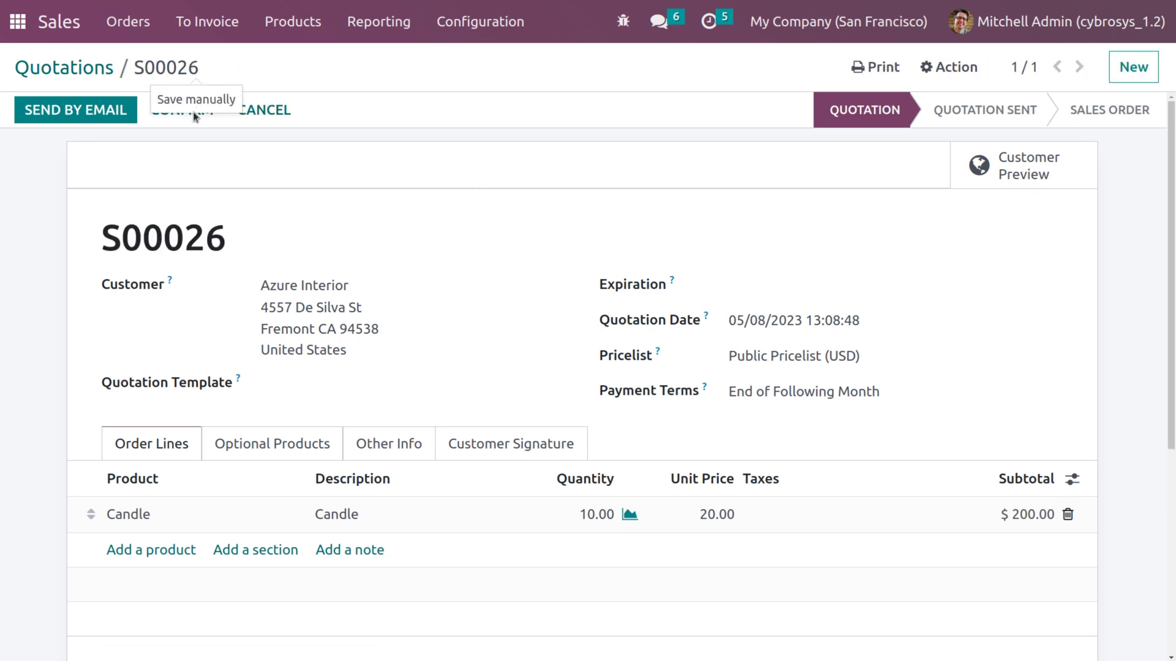
# - Confirm the Azure Interior sales order and validate its delivery with the full Candle quantity set as done
pyautogui.click(166, 113)
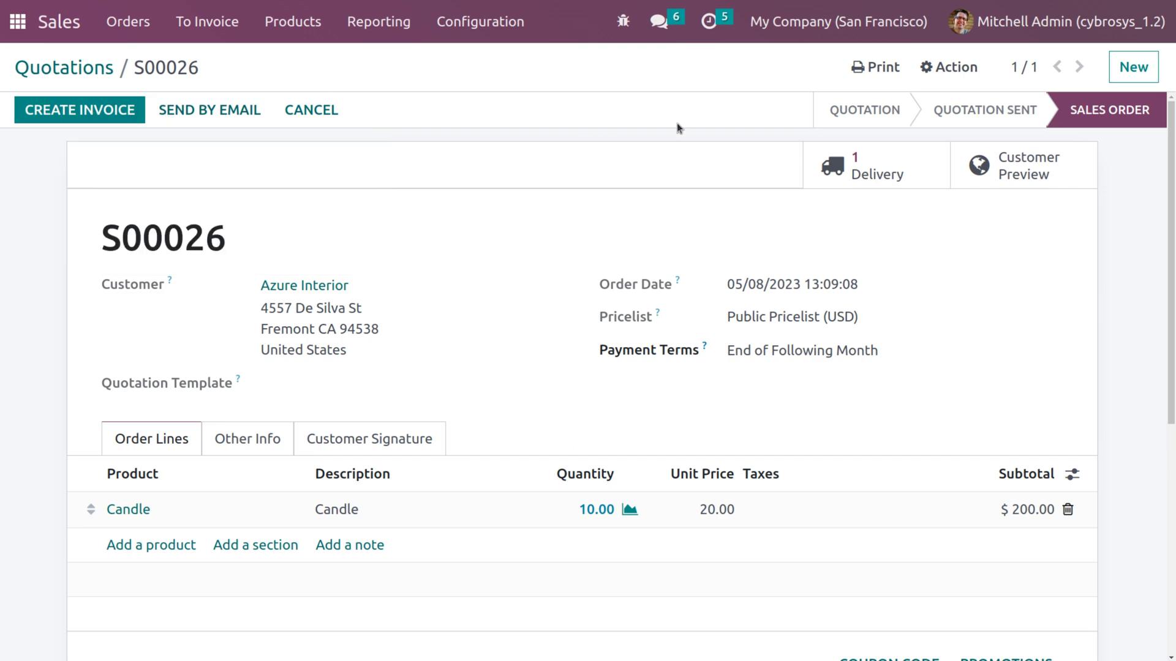
pyautogui.click(868, 185)
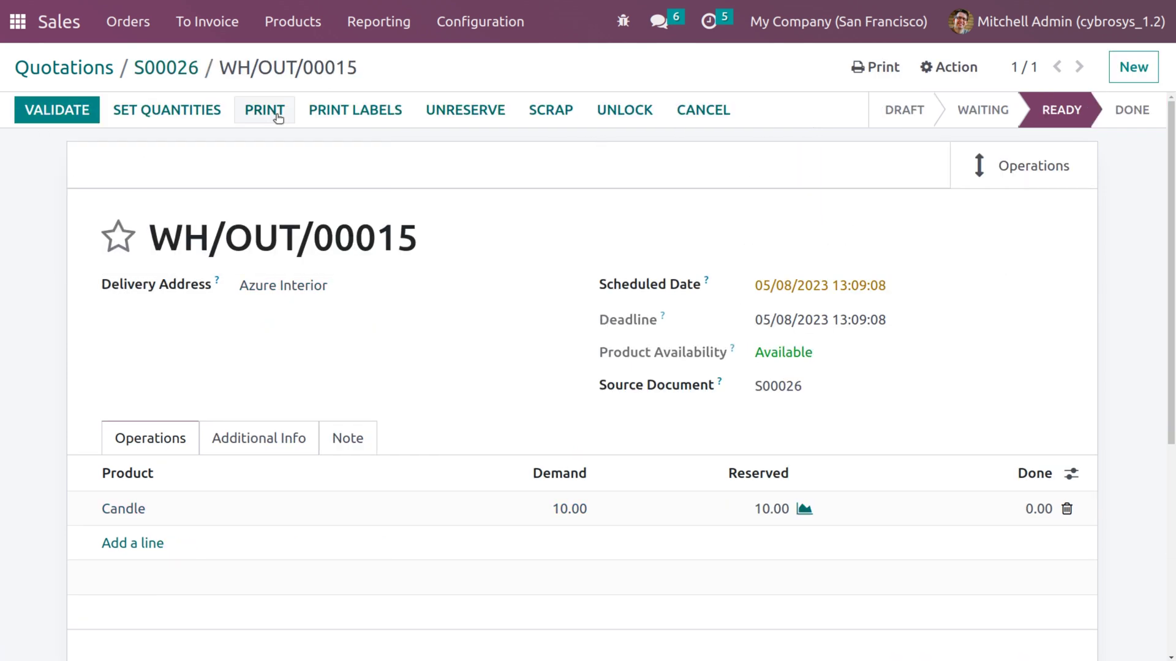
pyautogui.click(133, 111)
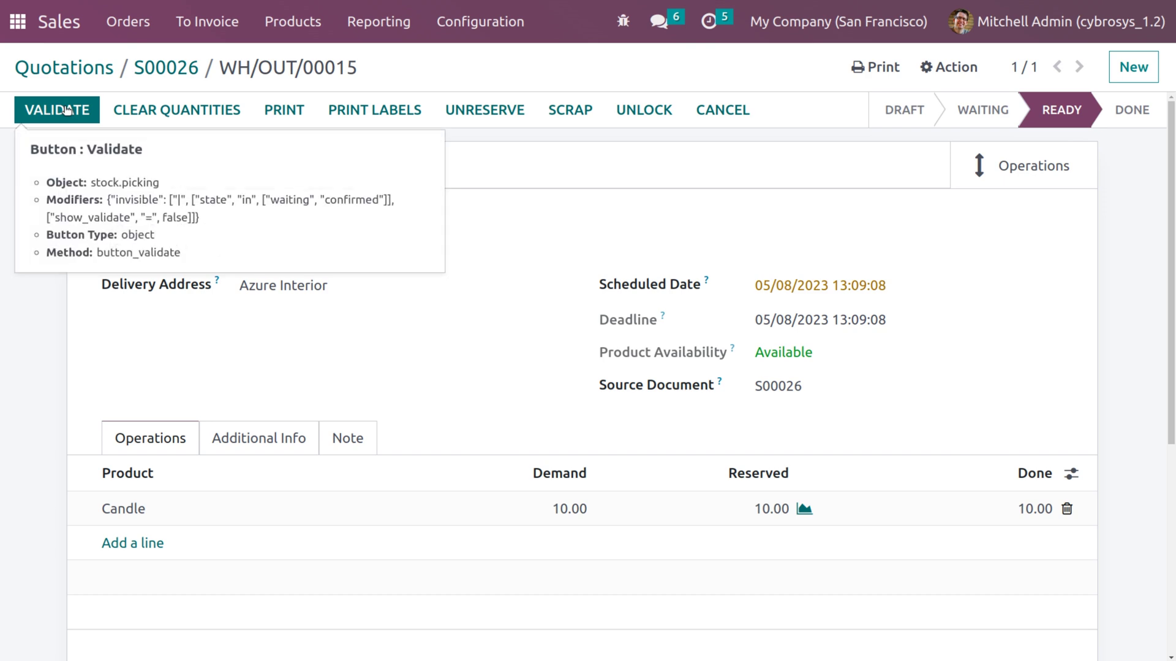
pyautogui.click(64, 109)
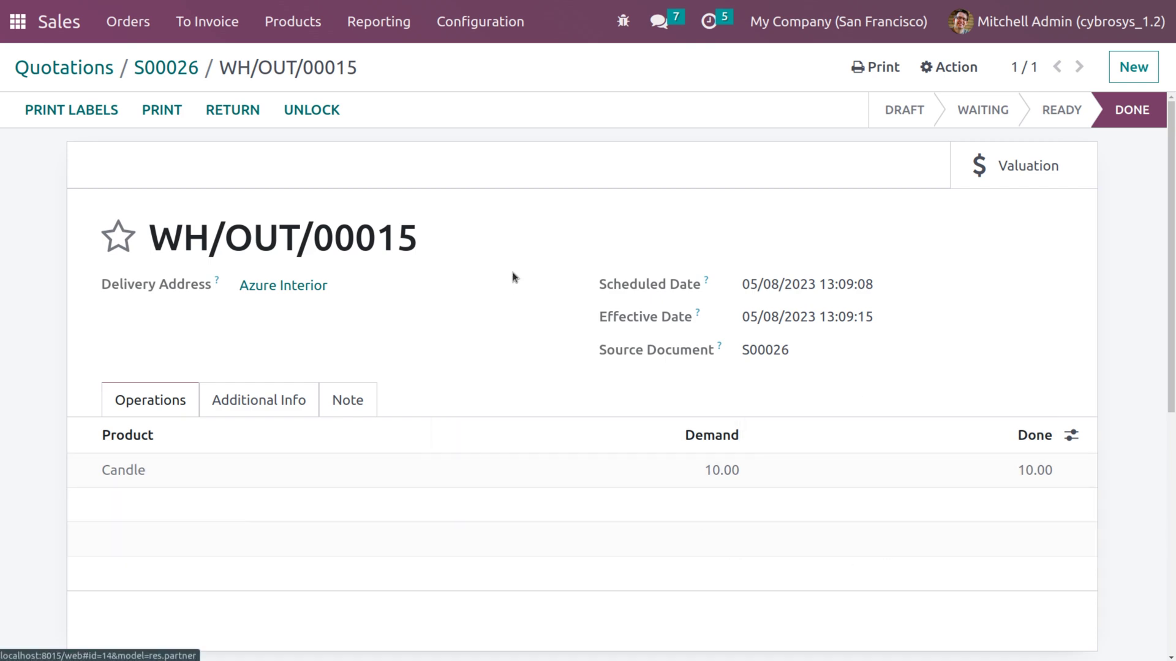
# - Reopen the Candle product and examine its cost and product category after the second delivery
pyautogui.click(294, 21)
pyautogui.click(283, 62)
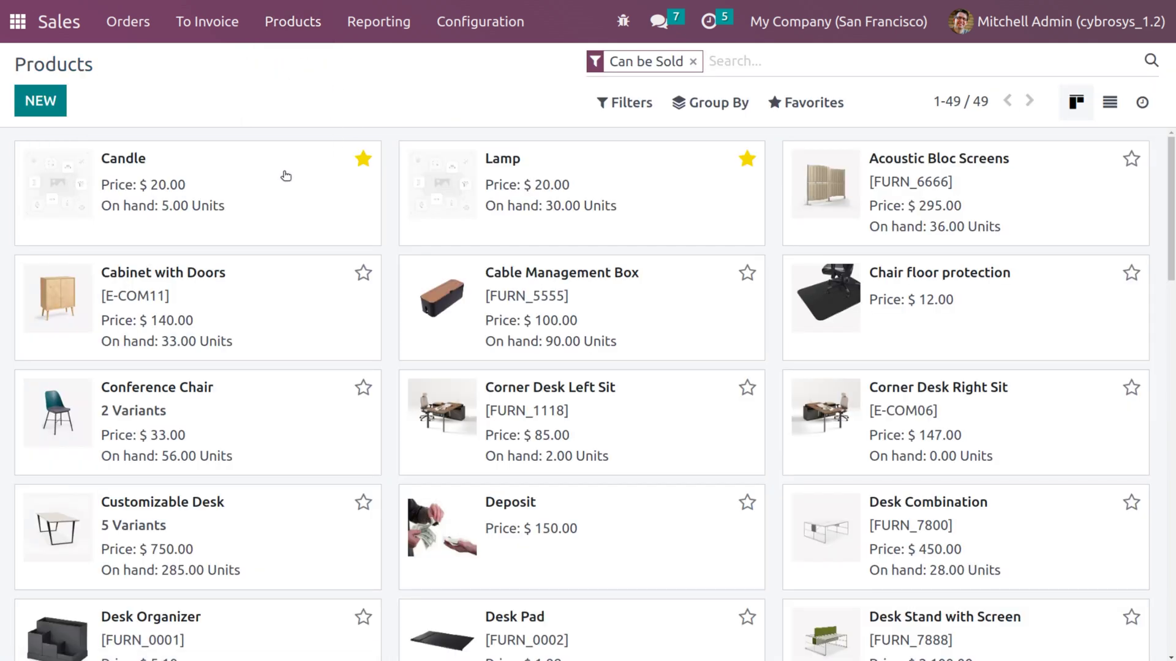
pyautogui.click(286, 175)
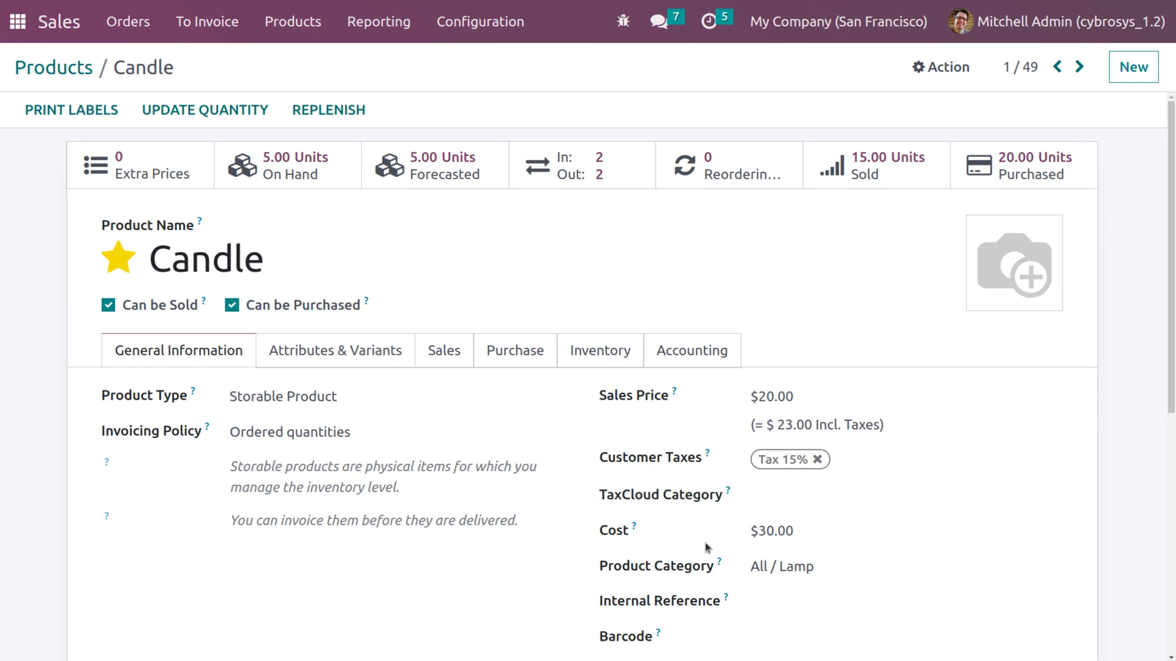
pyautogui.moveTo(724, 559)
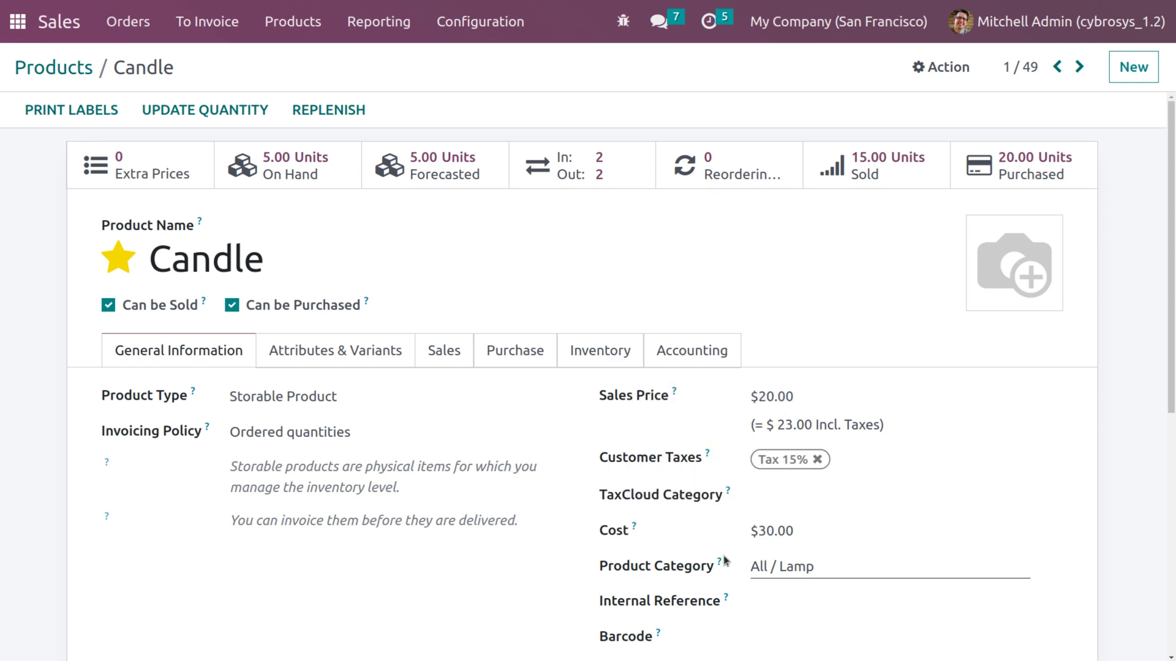